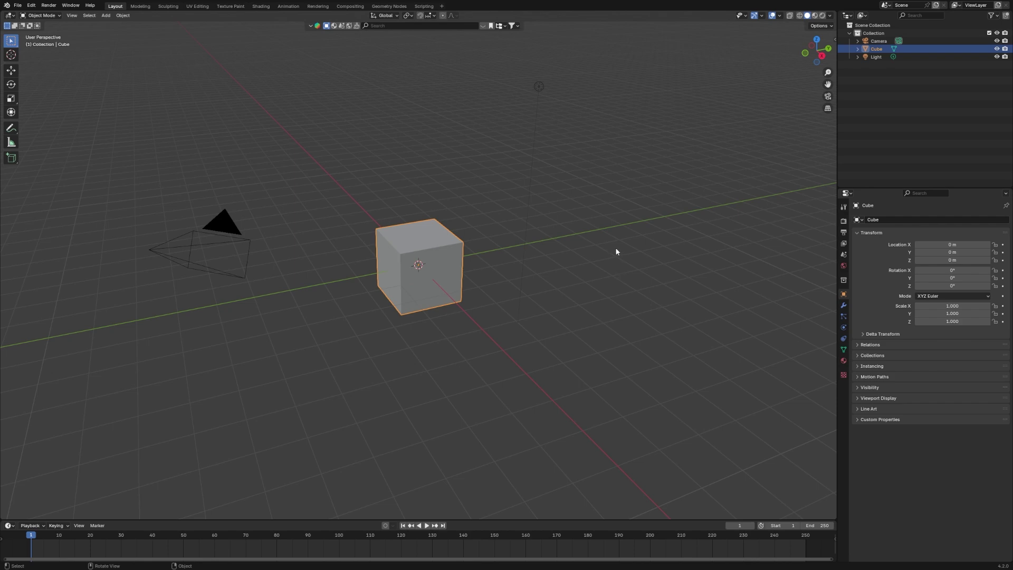
# - Delete the default camera, cube and light from the scene
pyautogui.moveTo(621, 270); pyautogui.dragTo(596, 237, button='middle')
pyautogui.moveTo(448, 280); pyautogui.dragTo(522, 264, button='middle')
pyautogui.hotkey('shift', 'b')
pyautogui.moveTo(362, 158); pyautogui.dragTo(592, 328)
pyautogui.press('x')
pyautogui.click(384, 330)
# - Add a mesh cylinder with 50 vertices in the front view
pyautogui.press('KP_1')
pyautogui.hotkey('shift', 'a')
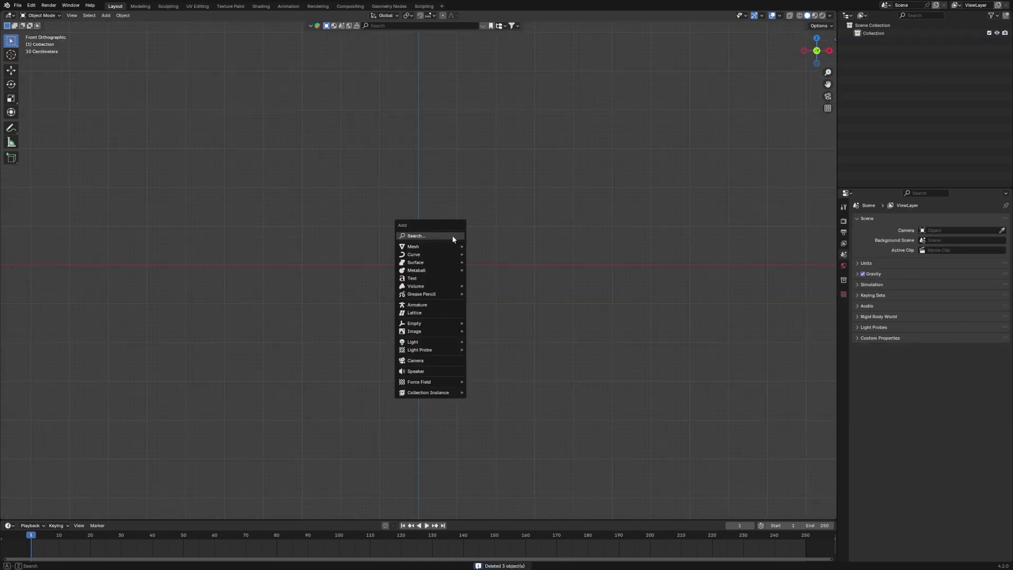
pyautogui.moveTo(439, 246)
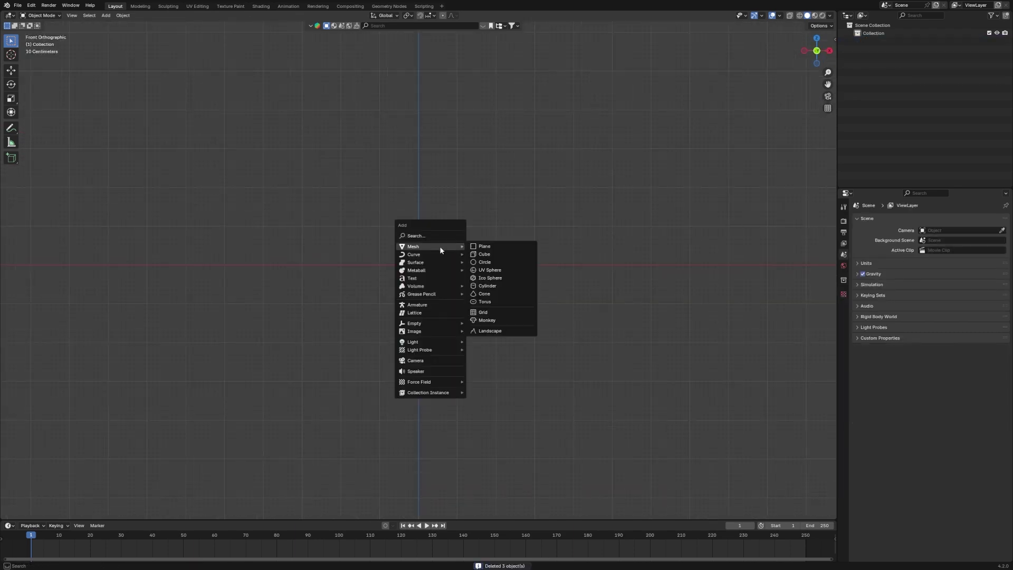
pyautogui.click(488, 285)
pyautogui.scroll(5, 464, 305)
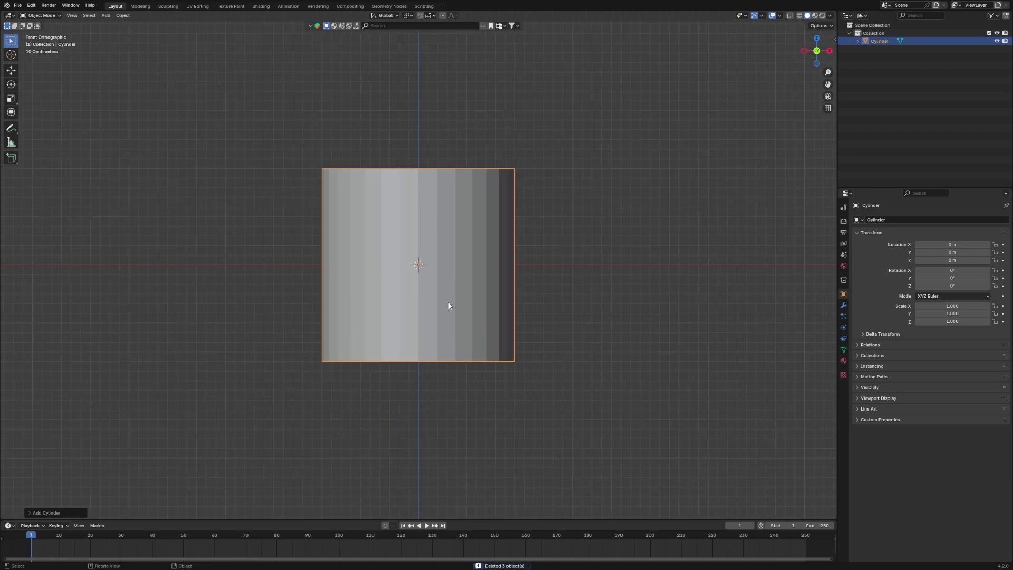
pyautogui.click(66, 511)
pyautogui.click(113, 418)
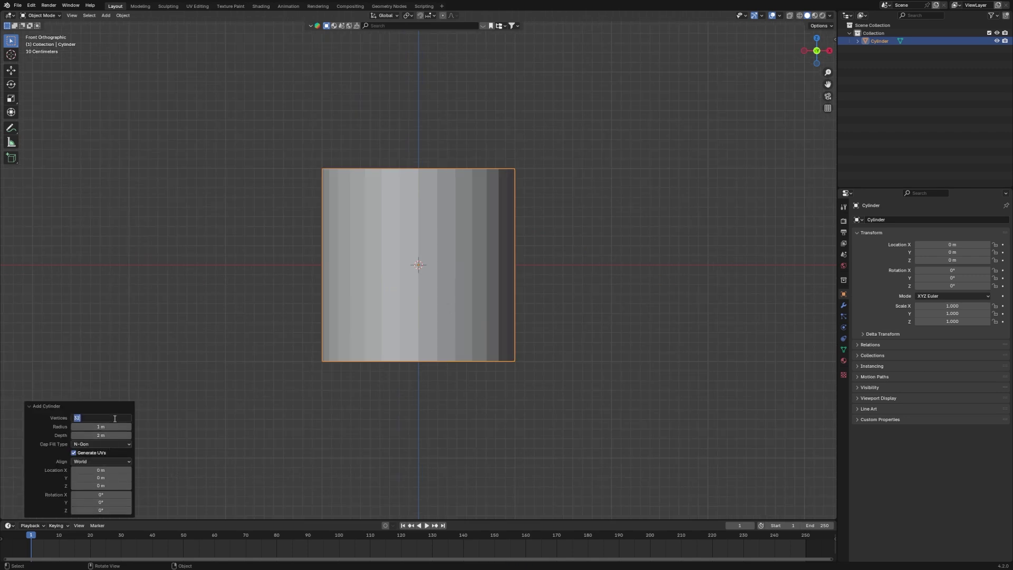
pyautogui.press('Return')
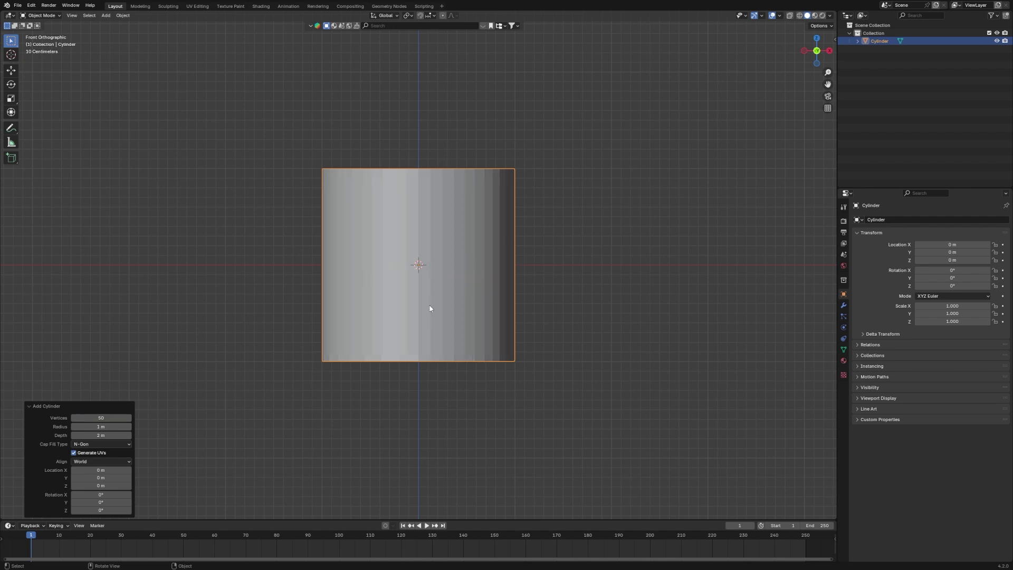
# - Apply Shade Auto Smooth to the cylinder with a 30° angle
pyautogui.rightClick(429, 299)
pyautogui.click(428, 304)
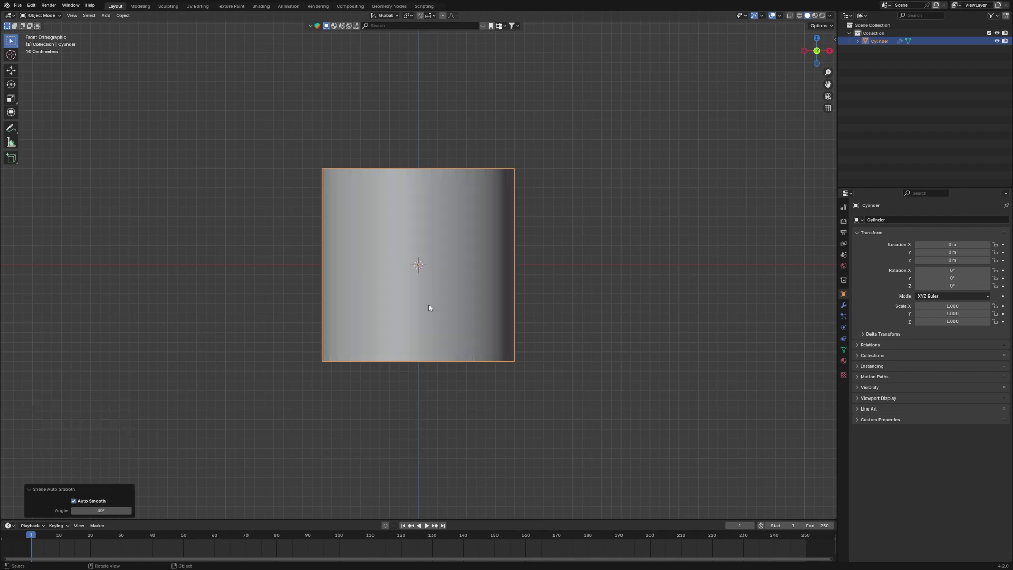
pyautogui.scroll(3, 573, 309)
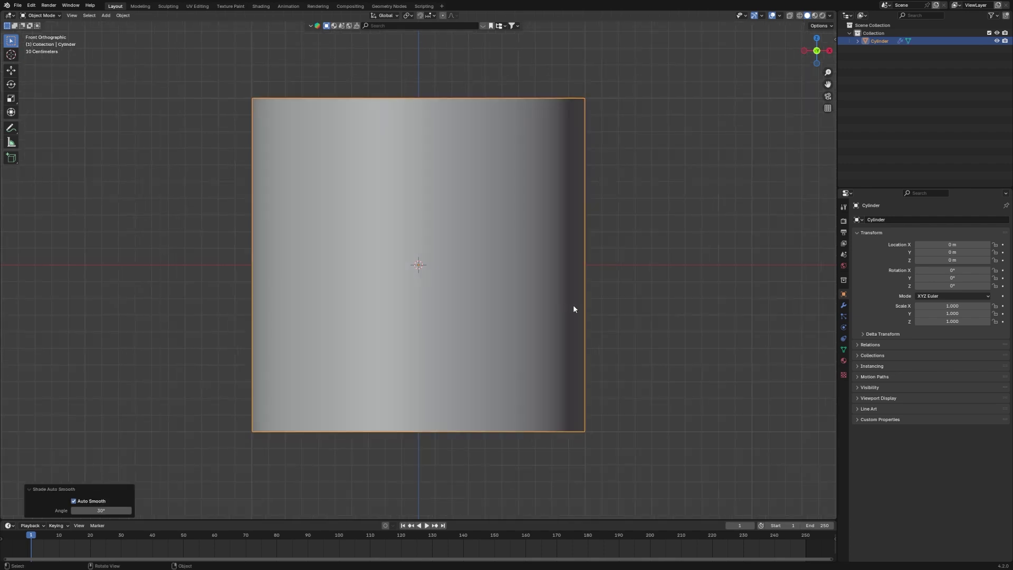
# - Stretch the cylinder along the Z axis to a scale of about 1.10
pyautogui.press('s')
pyautogui.click(664, 332)
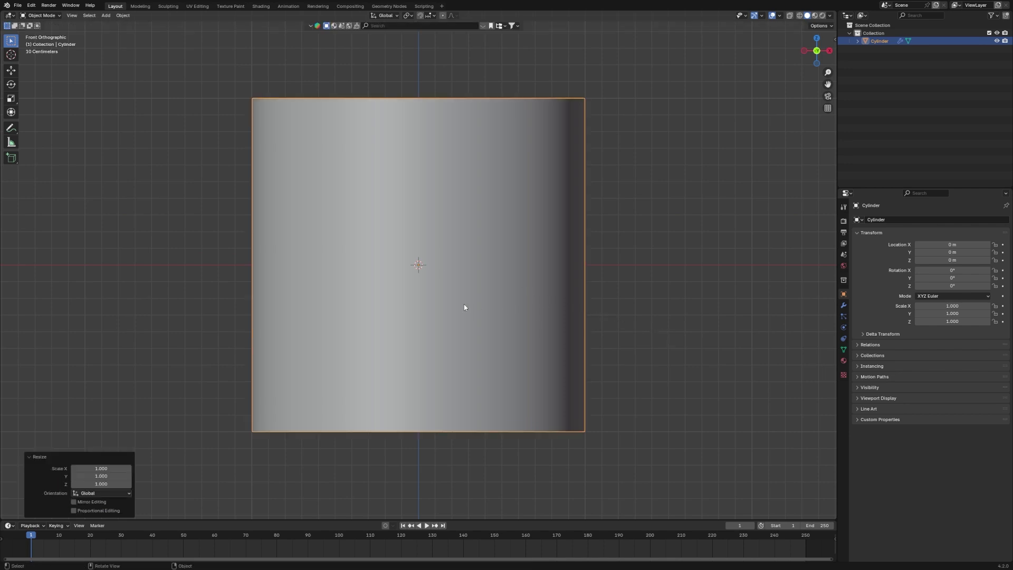
pyautogui.scroll(-2, 464, 307)
pyautogui.press('s')
pyautogui.press('z')
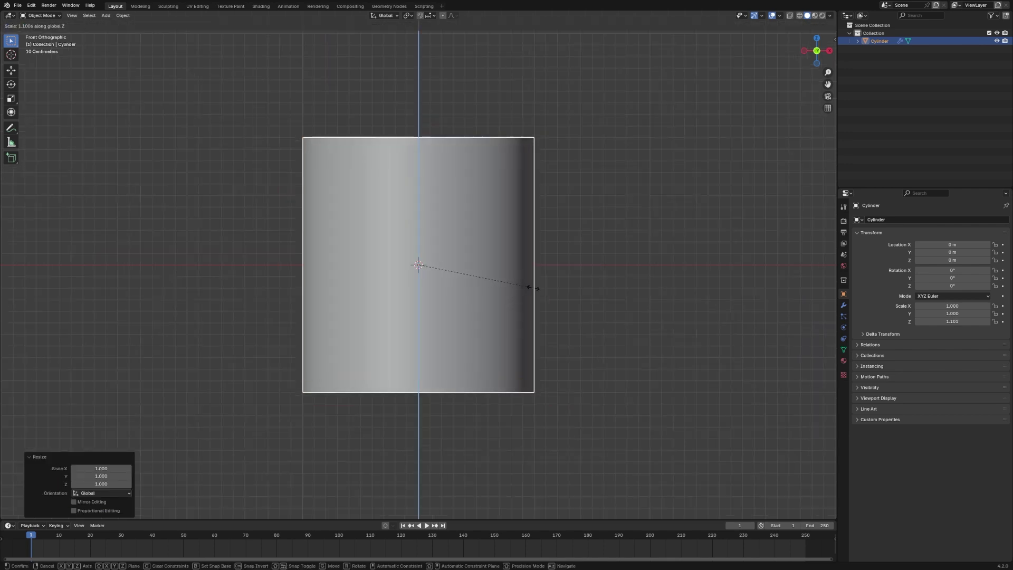
pyautogui.click(536, 288)
pyautogui.moveTo(552, 309); pyautogui.dragTo(518, 305, button='middle')
pyautogui.press('KP_1')
pyautogui.scroll(-1, 507, 285)
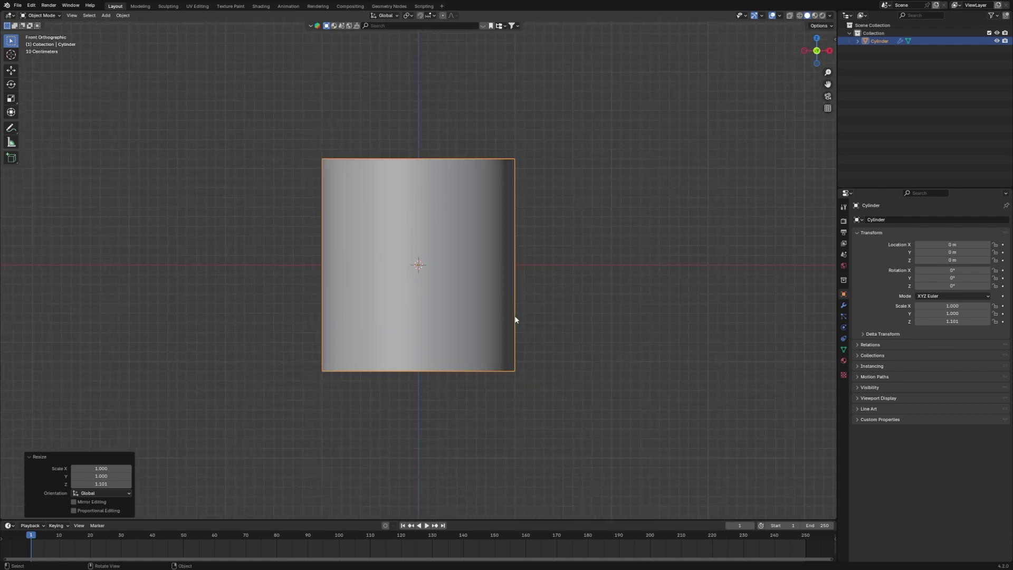
# - Duplicate the cylinder and move the copy down about 1.1 m along the Z axis
pyautogui.hotkey('shift', 'd')
pyautogui.rightClick(516, 320)
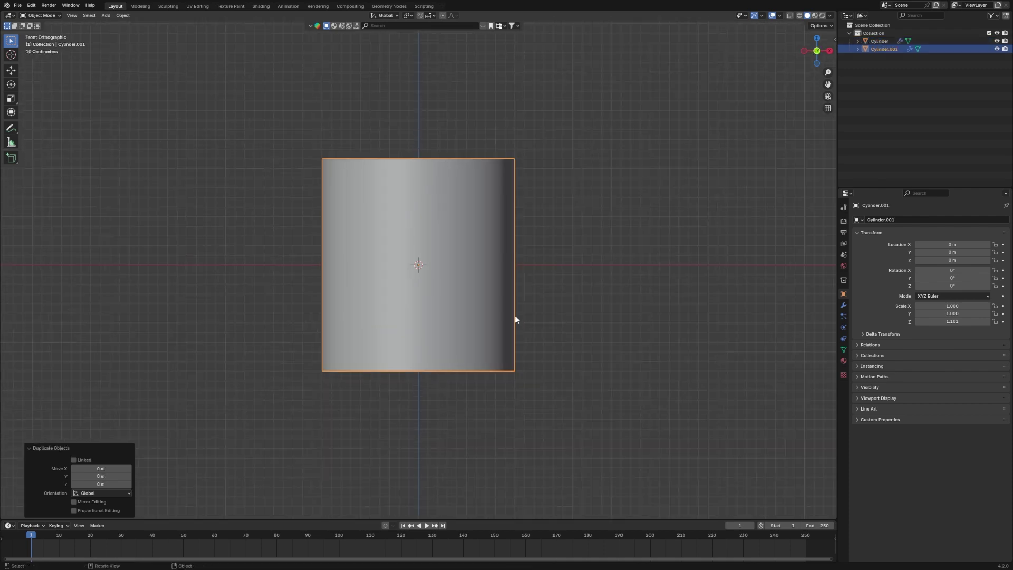
pyautogui.press('g')
pyautogui.press('z')
pyautogui.click(522, 426)
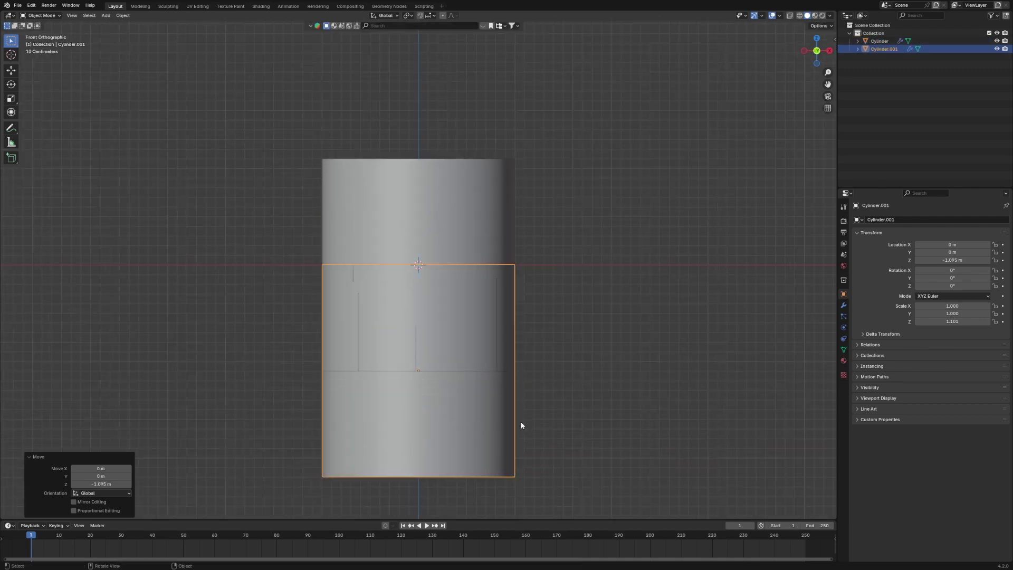
# - Flatten the duplicated cylinder along Z to a scale of about 0.51 and move it below the upper cylinder
pyautogui.press('s')
pyautogui.press('z')
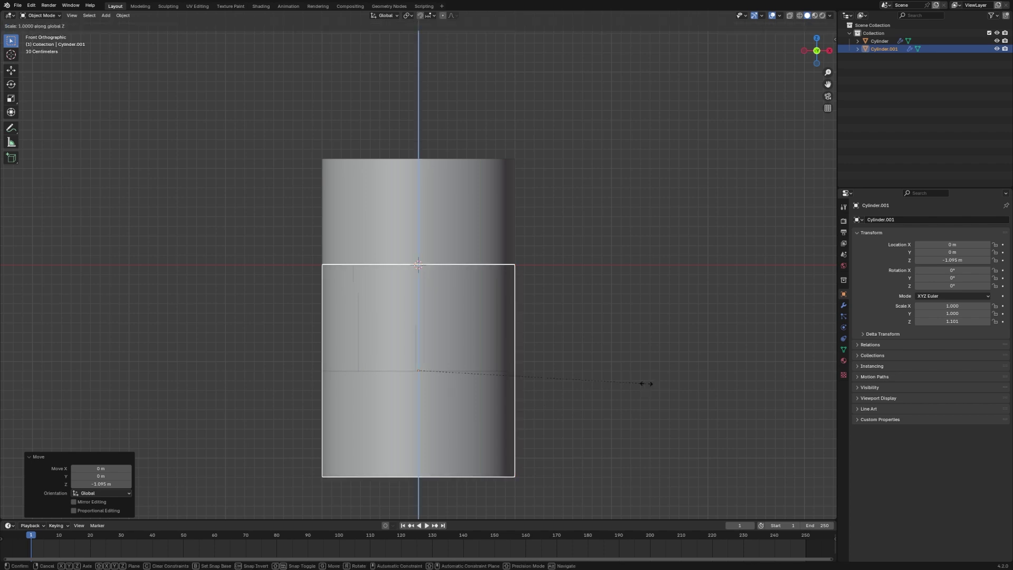
pyautogui.click(524, 381)
pyautogui.press('KP_Decimal')
pyautogui.press('g')
pyautogui.press('z')
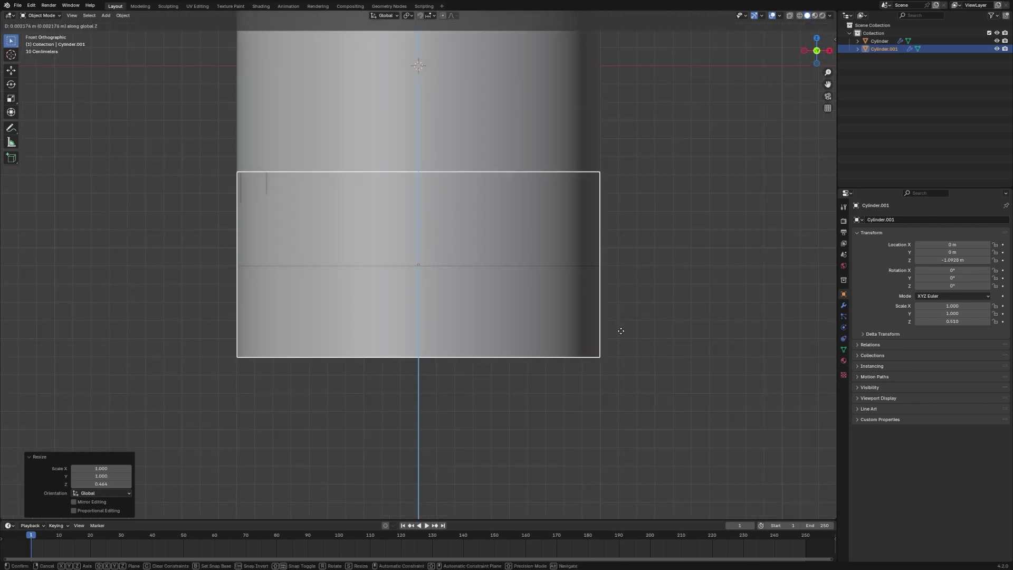
pyautogui.click(607, 433)
# - Reduce the lower cylinder's Z scale to about 0.46 and move it up against the upper cylinder's base
pyautogui.press('s')
pyautogui.click(607, 432)
pyautogui.press('s')
pyautogui.press('z')
pyautogui.click(591, 434)
pyautogui.scroll(2, 591, 435)
pyautogui.press('g')
pyautogui.press('z')
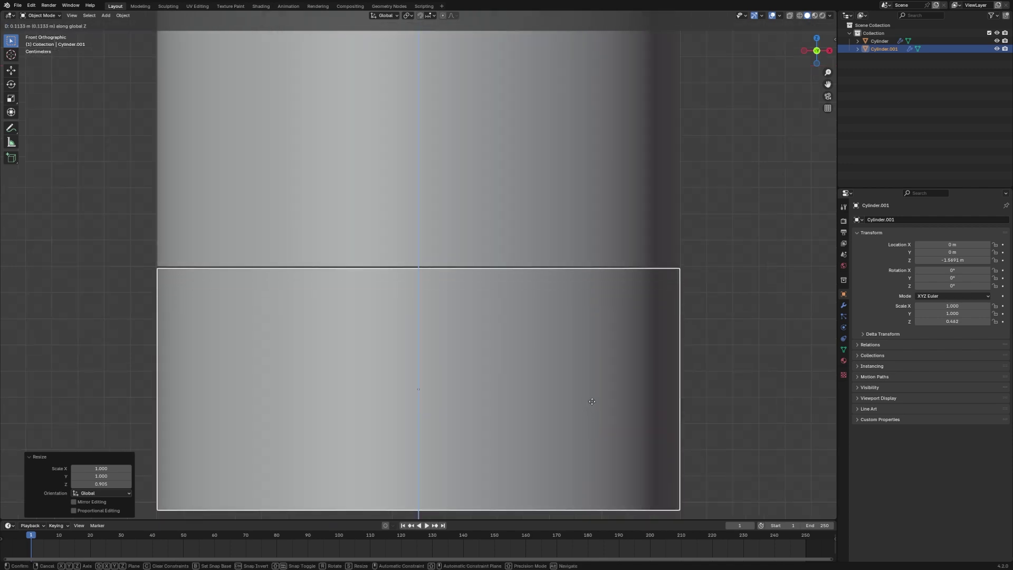
pyautogui.click(592, 401)
pyautogui.scroll(-3, 558, 378)
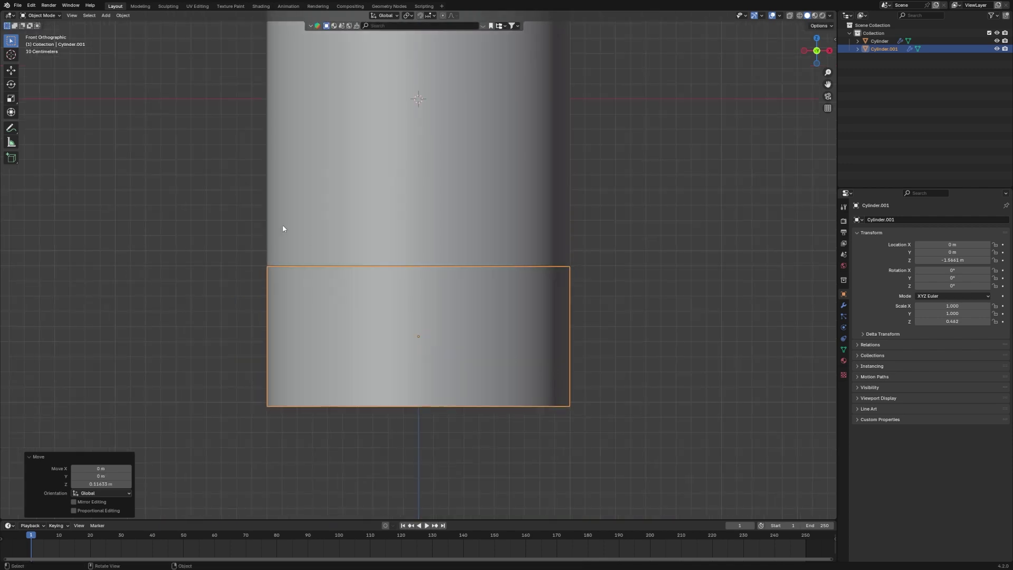
# - Select the bottom edge loop of the lower cylinder in Edit Mode
pyautogui.moveTo(360, 85); pyautogui.dragTo(468, 163, button='middle')
pyautogui.press('Tab')
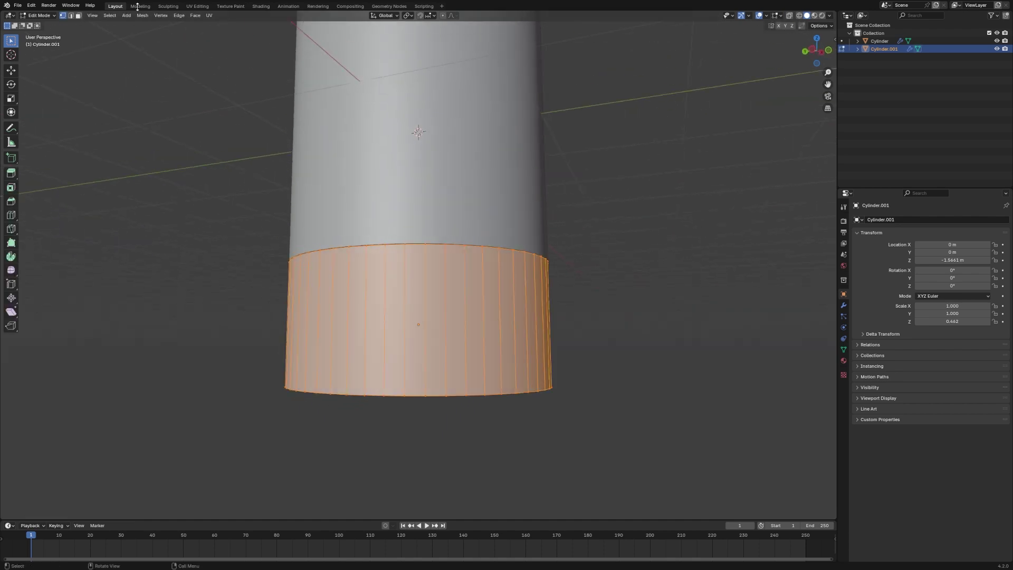
pyautogui.click(71, 16)
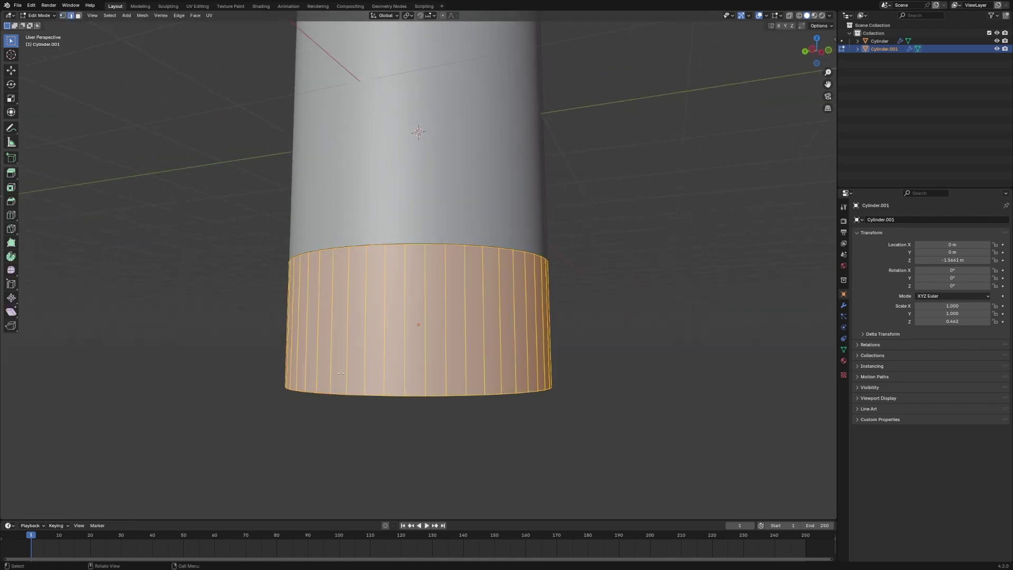
pyautogui.keyDown('alt'); pyautogui.click(411, 397); pyautogui.keyUp('alt')
pyautogui.press('KP_1')
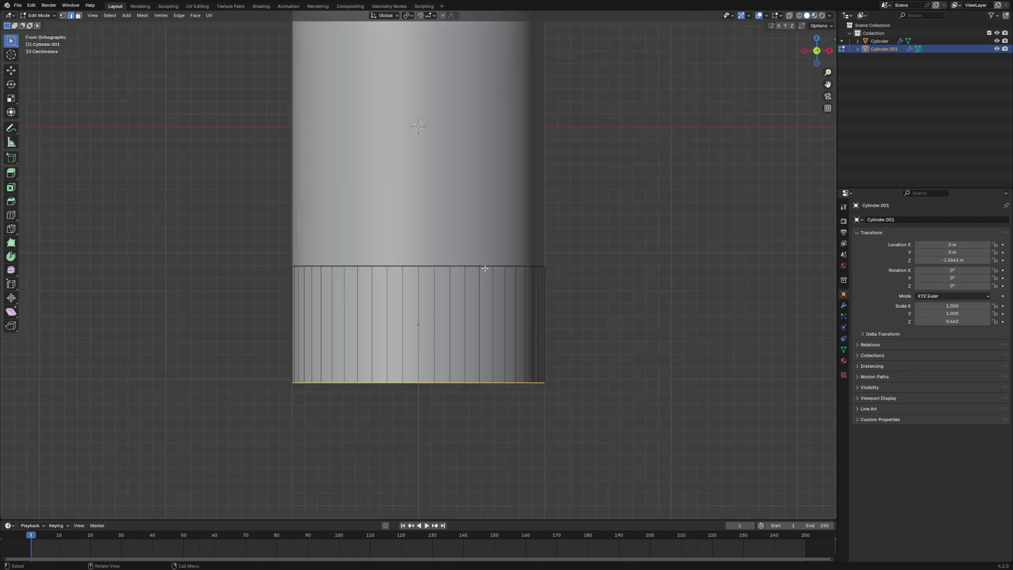
# - Try a single-segment bevel of about 0.57 m on the lower cylinder's bottom edge loop and undo it
pyautogui.hotkey('ctrl', 'b')
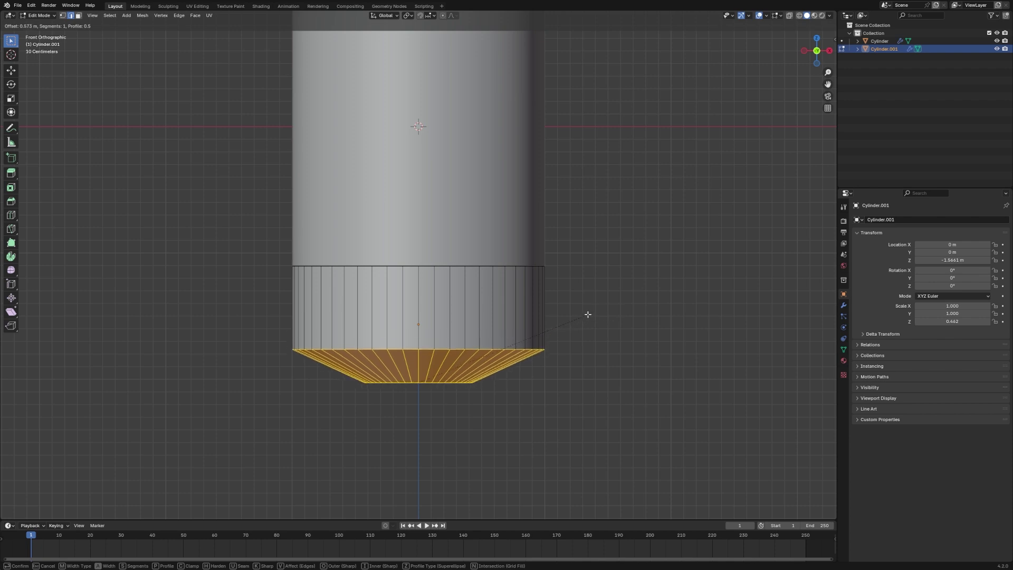
pyautogui.click(589, 315)
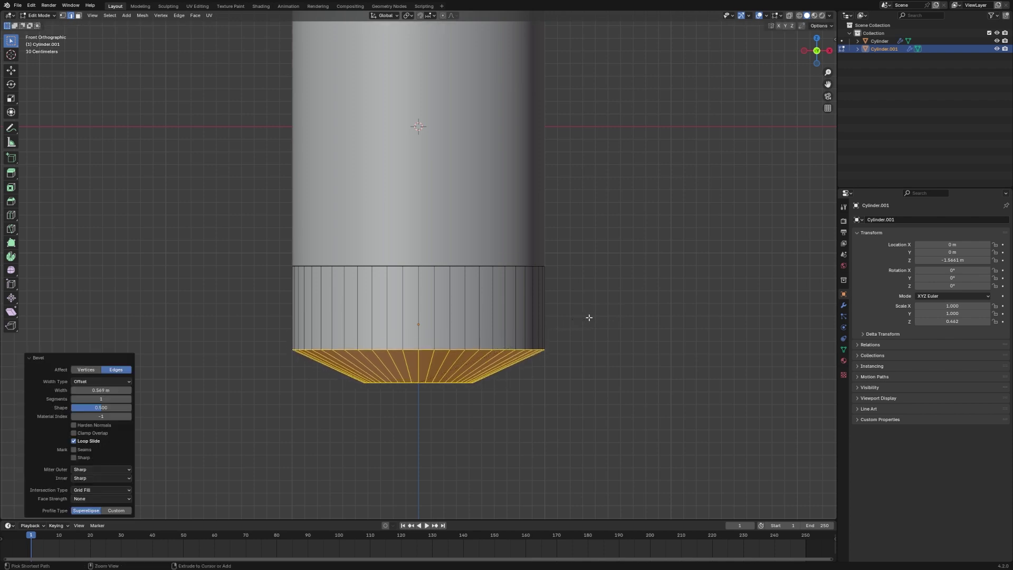
pyautogui.hotkey('ctrl', 'z')
# - Stretch the lower cylinder along the Z axis to a scale of about 0.71 in Object Mode
pyautogui.press('Tab')
pyautogui.press('s')
pyautogui.click(665, 317)
pyautogui.hotkey('ctrl', 'z')
pyautogui.press('s')
pyautogui.press('z')
pyautogui.click(791, 313)
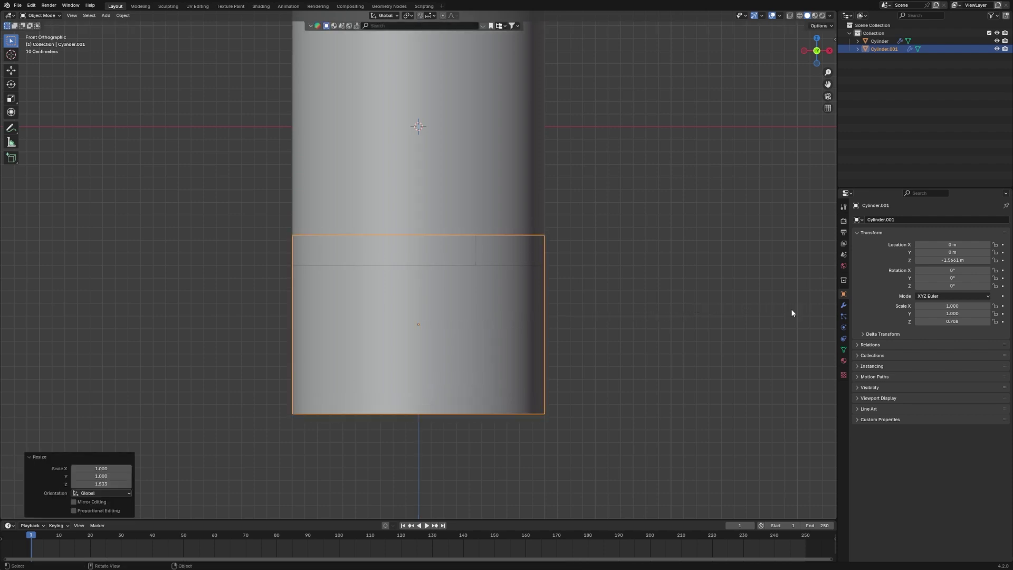
# - Bevel the lower cylinder's bottom edge loop with a width of about 0.57 m and 29 segments
pyautogui.press('Tab')
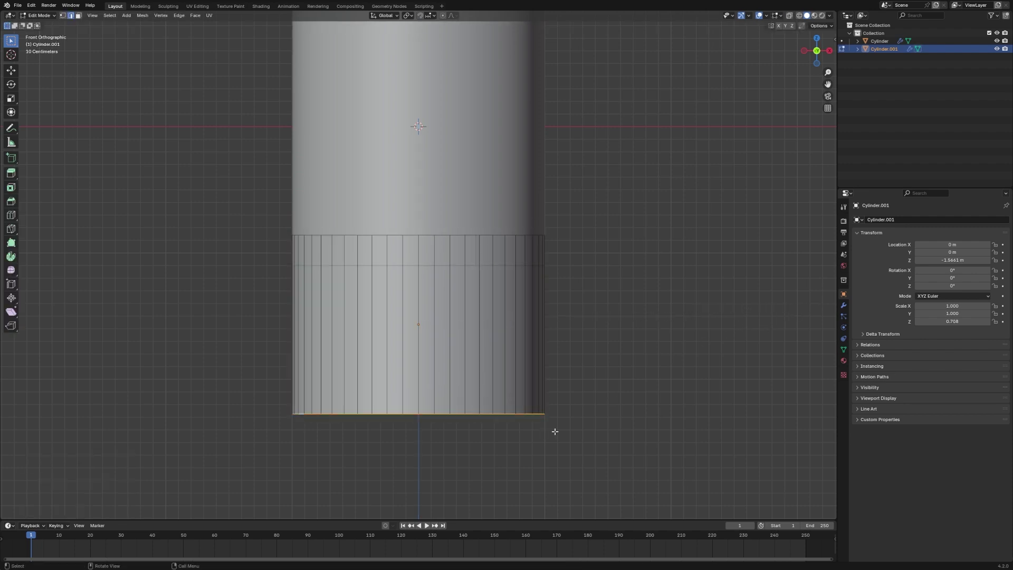
pyautogui.hotkey('ctrl', 'b')
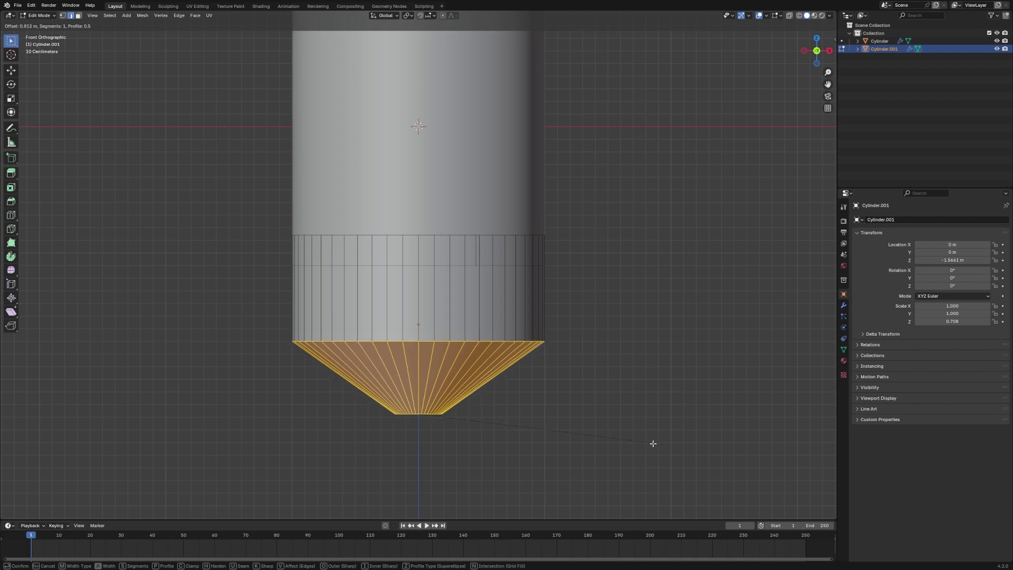
pyautogui.click(625, 453)
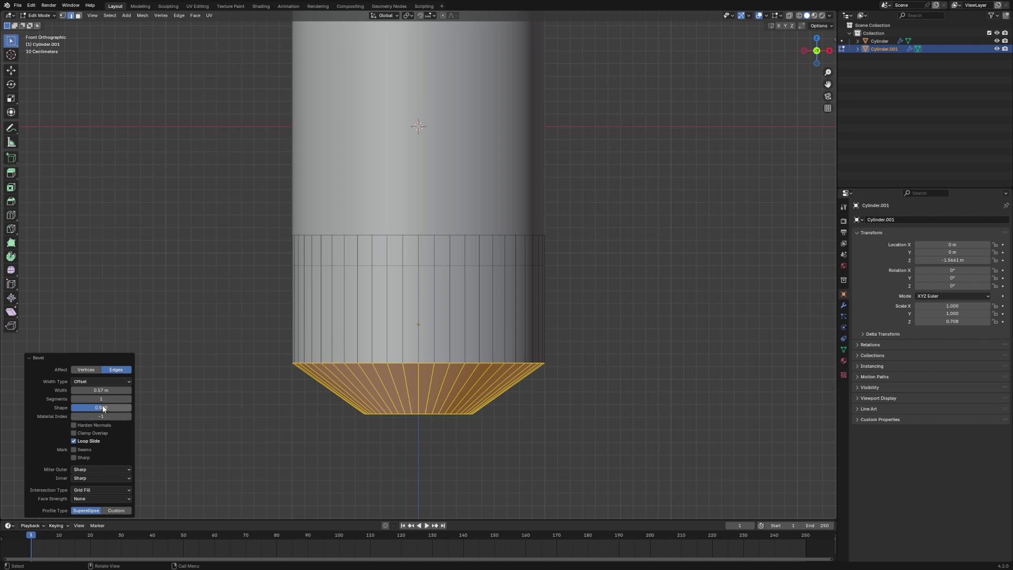
pyautogui.moveTo(101, 399); pyautogui.dragTo(177, 399)
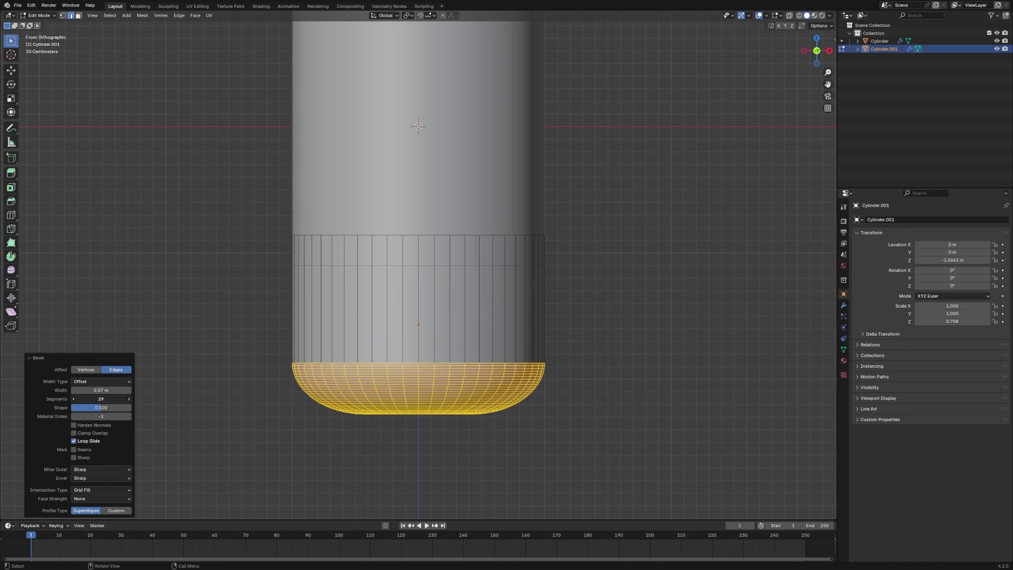
# - Lower the bevel's segment count by a few increments and return to Object Mode
pyautogui.moveTo(465, 338)
pyautogui.mouseDown(button='middle')
pyautogui.moveTo(476, 344)
pyautogui.moveTo(483, 329)
pyautogui.moveTo(486, 347)
pyautogui.moveTo(455, 328)
pyautogui.mouseUp(button='middle')
pyautogui.press('`')
pyautogui.click(446, 318)
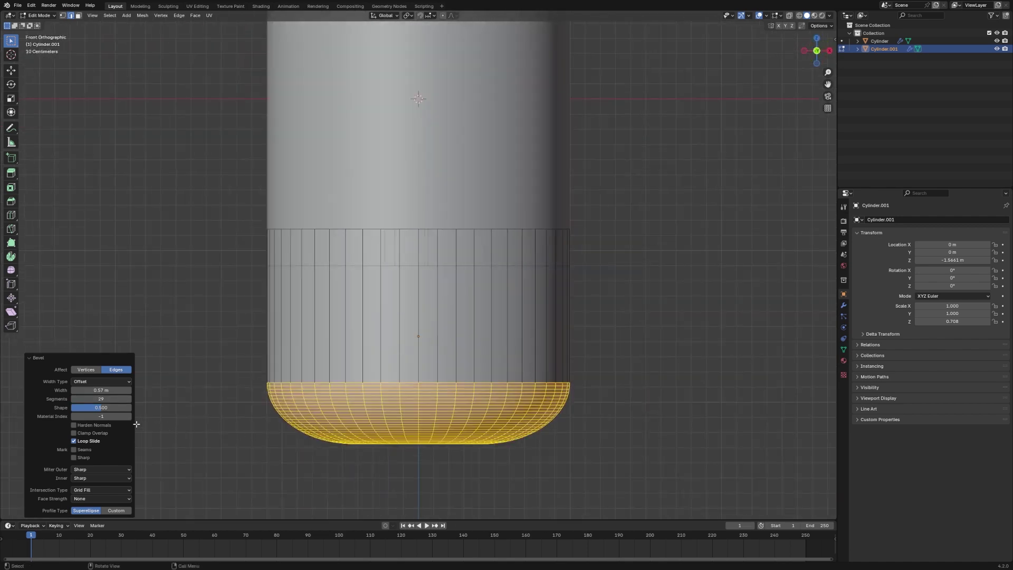
pyautogui.click(74, 399)
pyautogui.click(74, 399)
pyautogui.click(73, 399)
pyautogui.click(74, 399)
pyautogui.click(74, 399)
pyautogui.click(74, 400)
pyautogui.click(74, 399)
pyautogui.click(74, 399)
pyautogui.click(74, 399)
pyautogui.moveTo(74, 399); pyautogui.dragTo(380, 368, button='middle')
pyautogui.moveTo(566, 367); pyautogui.dragTo(552, 384, button='middle')
pyautogui.press('Tab')
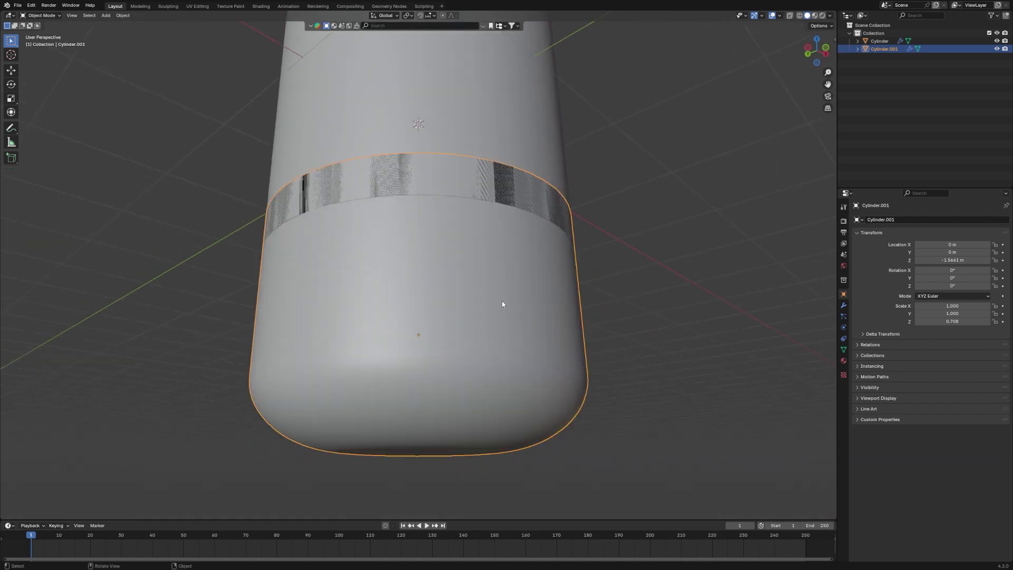
# - Move the rounded lower cylinder down along Z to a location of about -1.85 m
pyautogui.press('a')
pyautogui.press('KP_1')
pyautogui.click(451, 328)
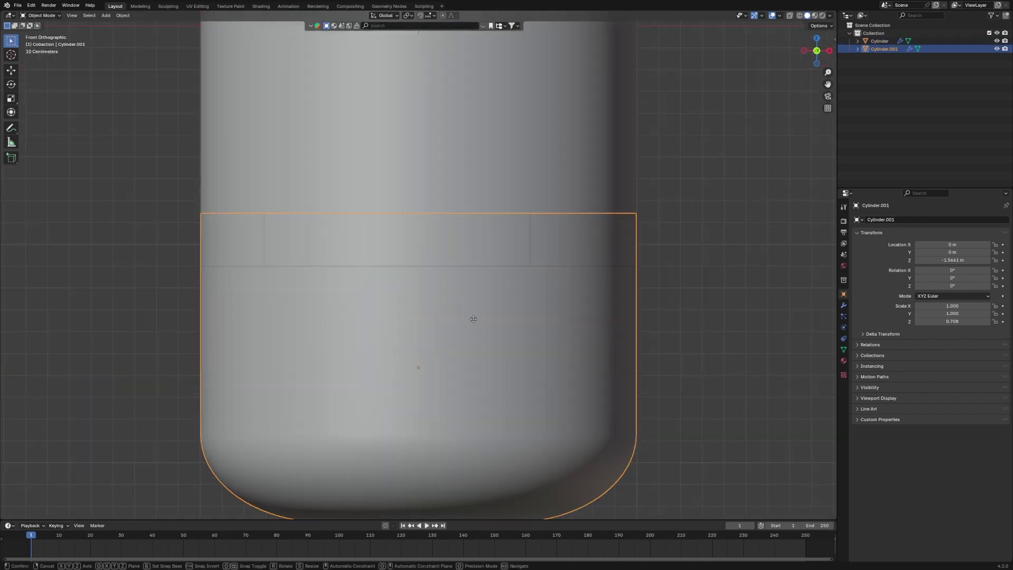
pyautogui.press('g')
pyautogui.press('z')
pyautogui.click(477, 384)
pyautogui.press('s')
pyautogui.click(501, 380)
# - Shorten the lower cylinder by moving its top face down along the Z axis in Edit Mode
pyautogui.press('Tab')
pyautogui.moveTo(490, 307); pyautogui.dragTo(491, 324, button='middle')
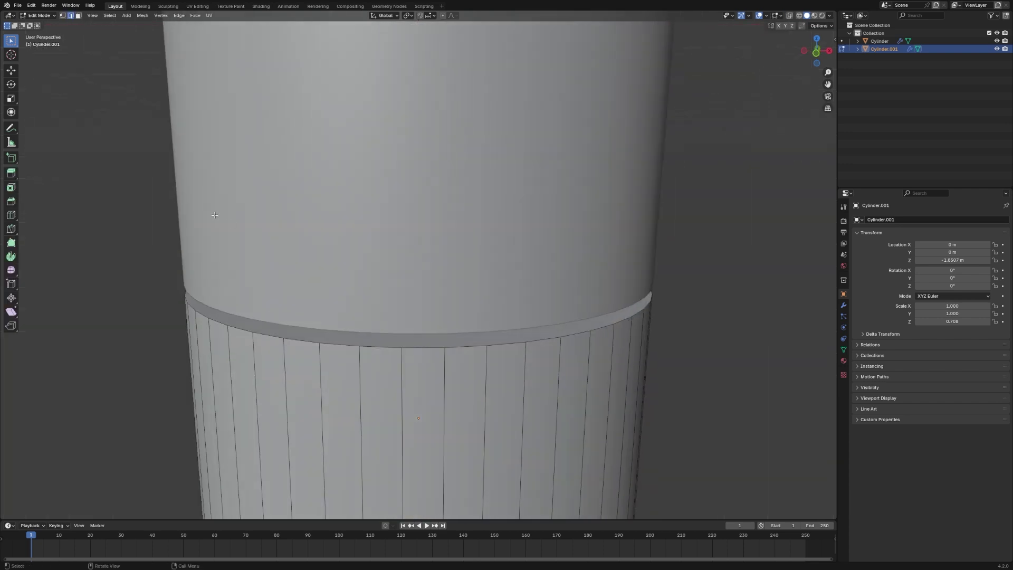
pyautogui.click(78, 15)
pyautogui.click(368, 342)
pyautogui.press('KP_1')
pyautogui.press('g')
pyautogui.press('z')
pyautogui.click(474, 355)
pyautogui.press('Tab')
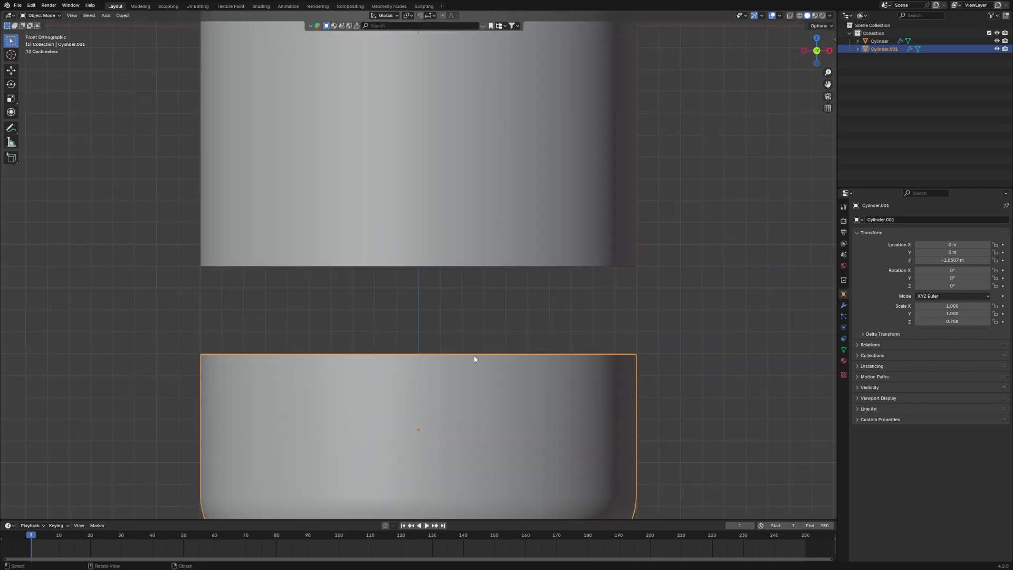
# - Move the shortened lower cylinder up along Z until its top meets the upper cylinder's base
pyautogui.press('g')
pyautogui.press('z')
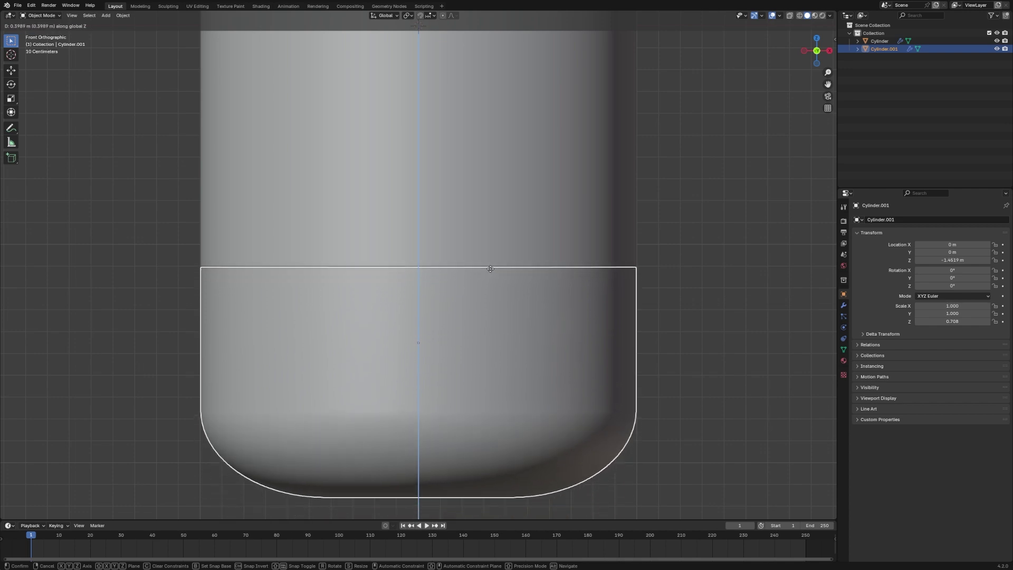
pyautogui.click(492, 270)
pyautogui.click(692, 344)
pyautogui.moveTo(692, 344); pyautogui.dragTo(520, 345, button='middle')
# - Shorten the upper cylinder along Z to a scale of about 1.03, leaving a narrow gap above the lower cylinder
pyautogui.click(452, 208)
pyautogui.press('`')
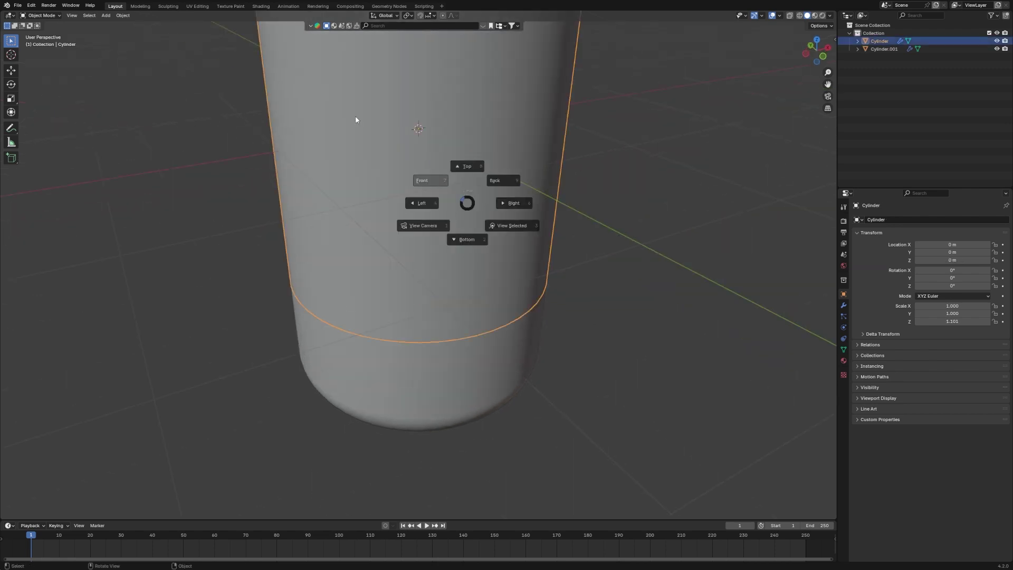
pyautogui.click(355, 120)
pyautogui.press('s')
pyautogui.press('z')
pyautogui.click(553, 199)
pyautogui.press('`')
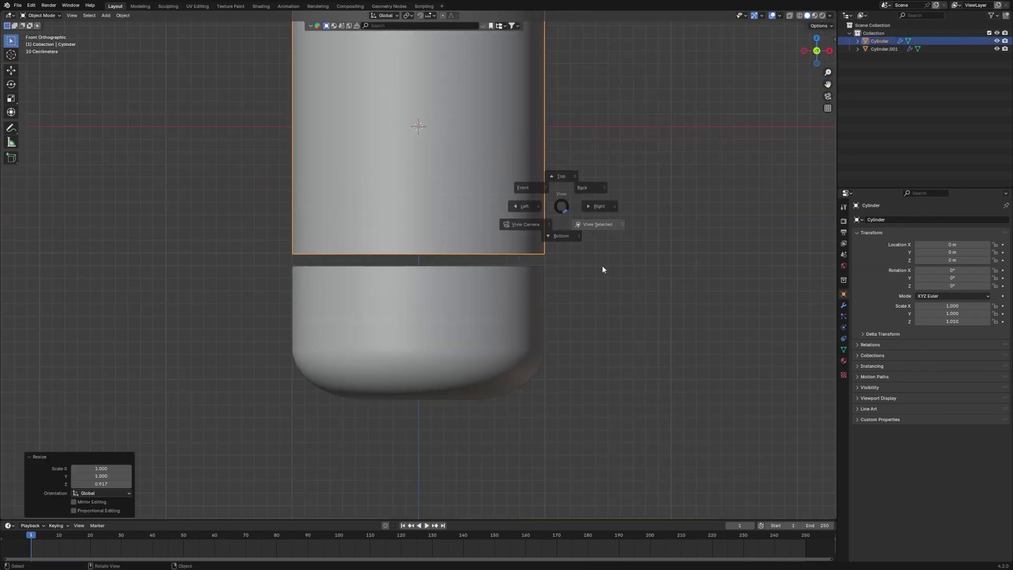
pyautogui.click(626, 274)
pyautogui.press('s')
pyautogui.press('z')
pyautogui.click(628, 273)
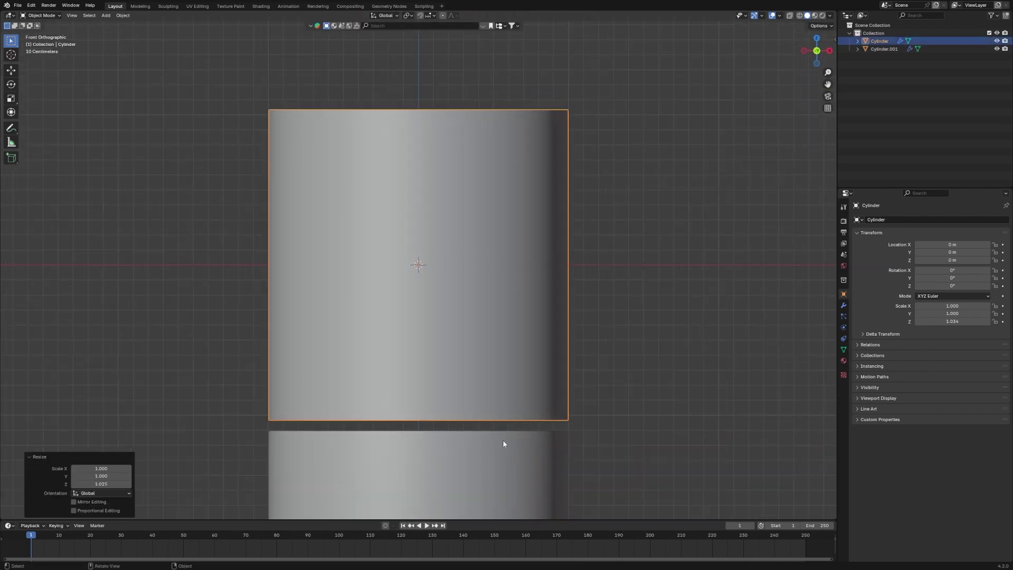
# - Move the lower cylinder up along Z to about -1.386 m, leaving only a hairline gap below the upper cylinder
pyautogui.click(546, 426)
pyautogui.press('g')
pyautogui.press('z')
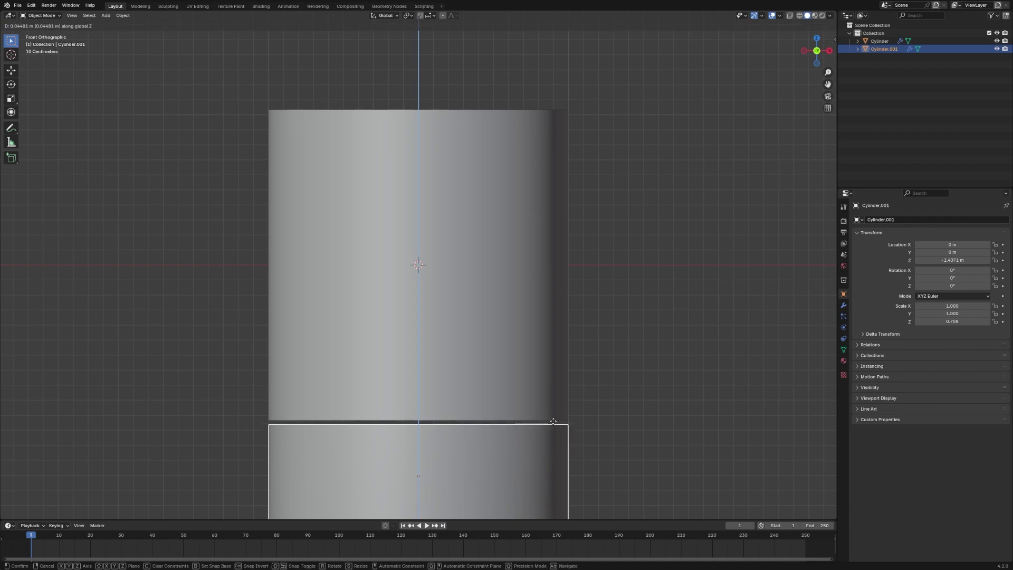
pyautogui.click(561, 418)
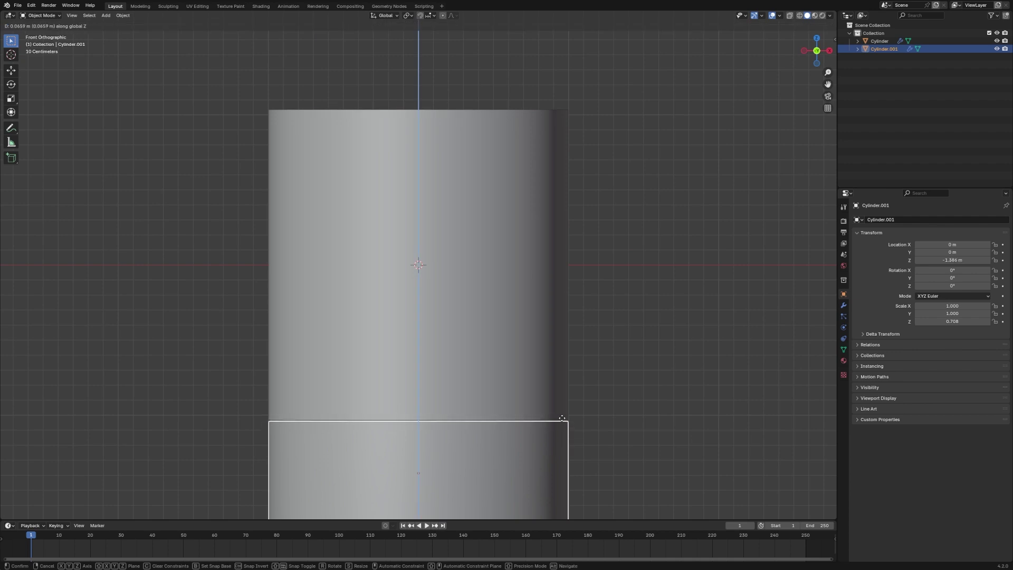
pyautogui.click(565, 417)
pyautogui.scroll(-3, 562, 418)
pyautogui.click(563, 418)
pyautogui.moveTo(418, 431); pyautogui.dragTo(430, 323, button='middle')
pyautogui.click(496, 265)
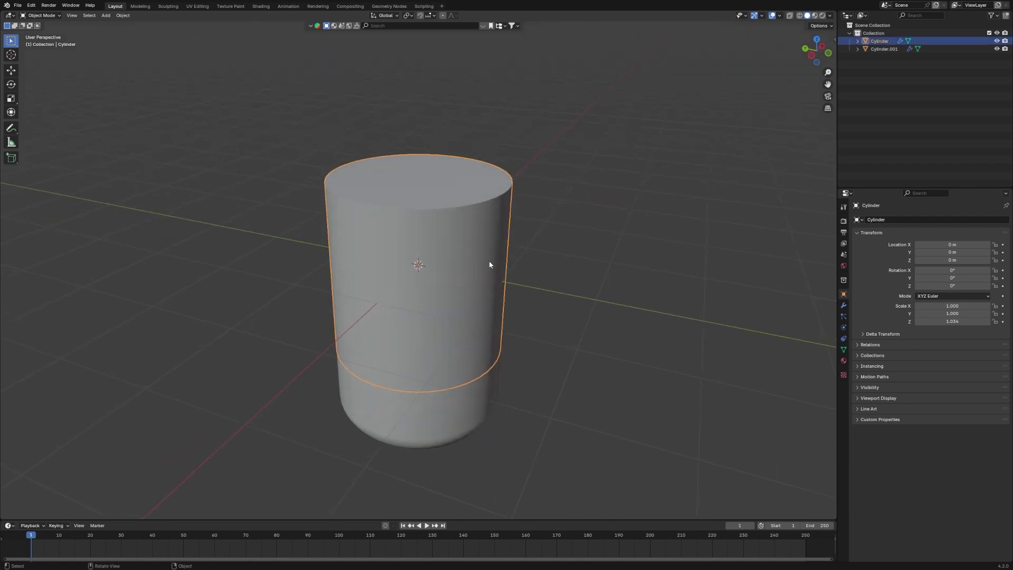
pyautogui.scroll(-1, 508, 350)
pyautogui.moveTo(508, 349); pyautogui.dragTo(484, 372, button='middle')
# - In Edit Mode, select the second face loop from the top of the lower cylinder's rounded section
pyautogui.click(466, 252)
pyautogui.press('`')
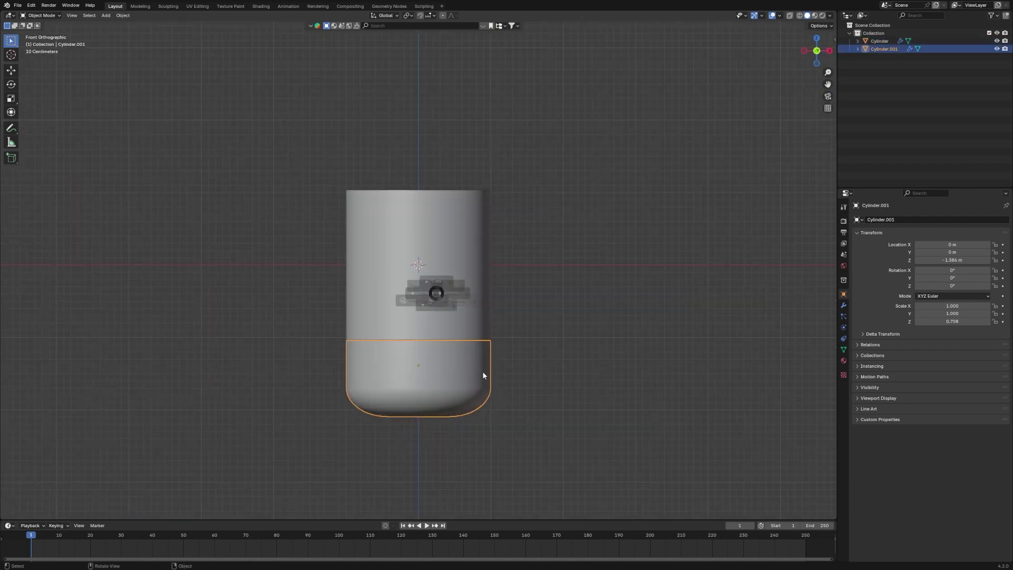
pyautogui.press('KP_Decimal')
pyautogui.press('Tab')
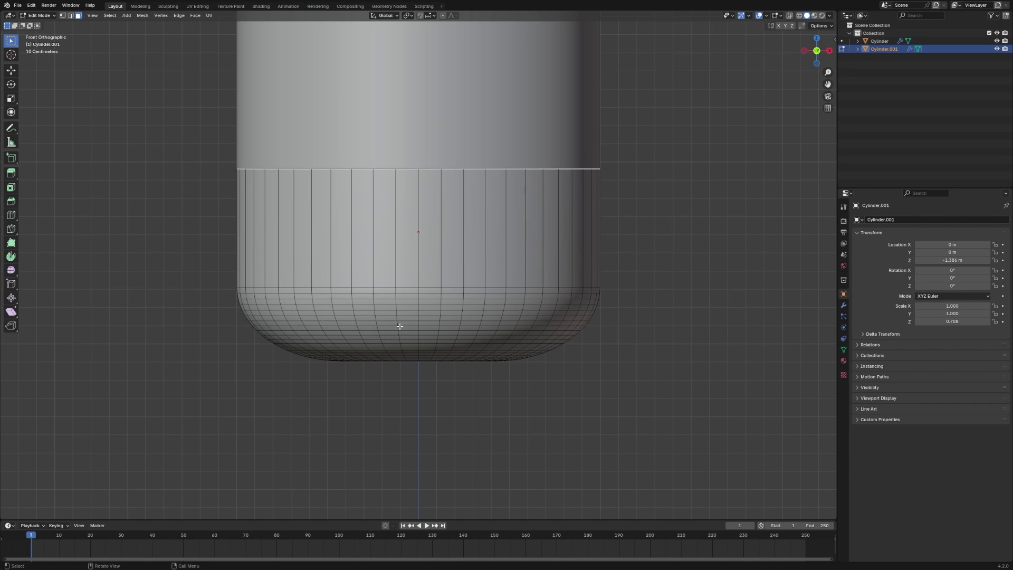
pyautogui.scroll(2, 496, 207)
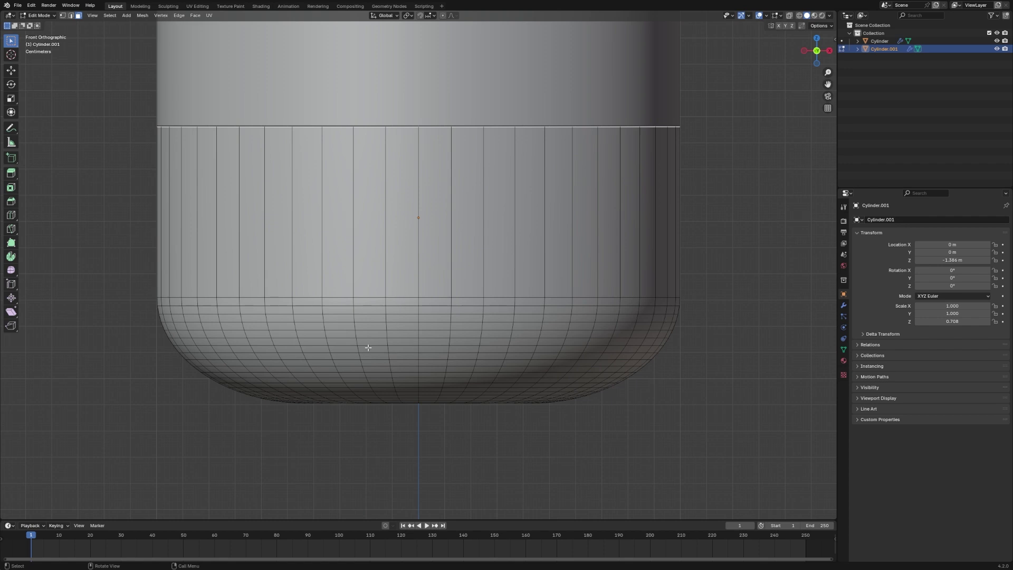
pyautogui.click(229, 302)
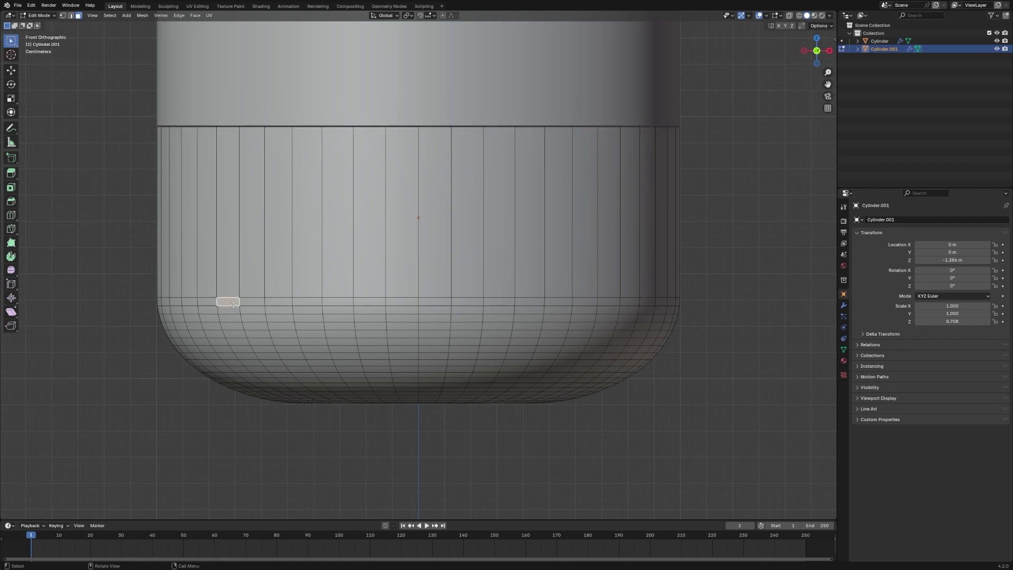
pyautogui.keyDown('alt'); pyautogui.click(233, 305); pyautogui.keyUp('alt')
pyautogui.click(231, 305)
pyautogui.keyDown('alt'); pyautogui.click(243, 311); pyautogui.keyUp('alt')
pyautogui.click(242, 312)
pyautogui.keyDown('alt'); pyautogui.keyDown('shift'); pyautogui.click(239, 311); pyautogui.keyUp('shift'); pyautogui.keyUp('alt')
pyautogui.keyDown('alt'); pyautogui.click(240, 310); pyautogui.keyUp('alt')
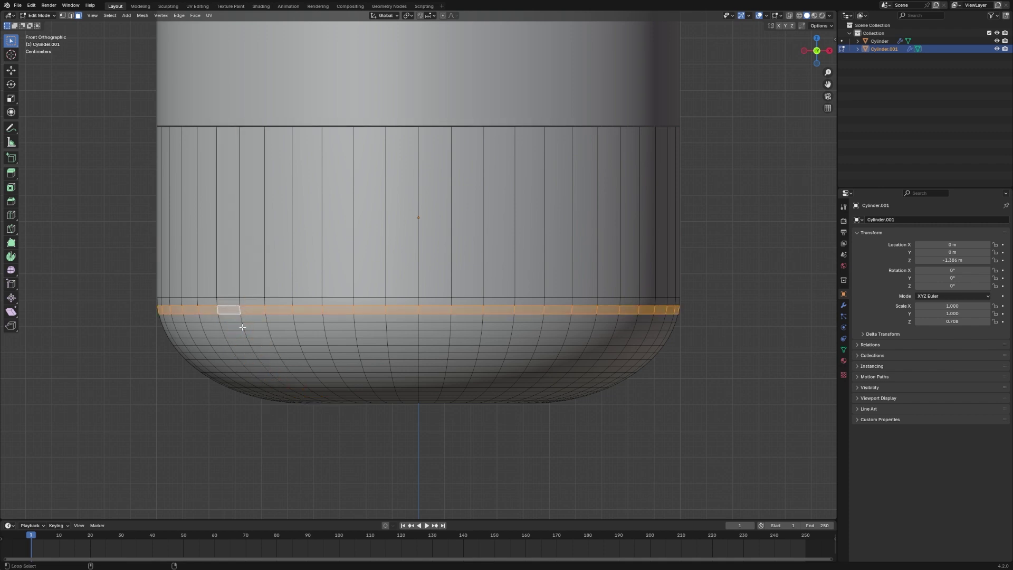
# - Add four more alternating face loops down the lower cylinder's rounded side to the selection
pyautogui.keyDown('alt'); pyautogui.keyDown('shift'); pyautogui.click(242, 327); pyautogui.keyUp('shift'); pyautogui.keyUp('alt')
pyautogui.keyDown('alt'); pyautogui.keyDown('shift'); pyautogui.click(251, 345); pyautogui.keyUp('shift'); pyautogui.keyUp('alt')
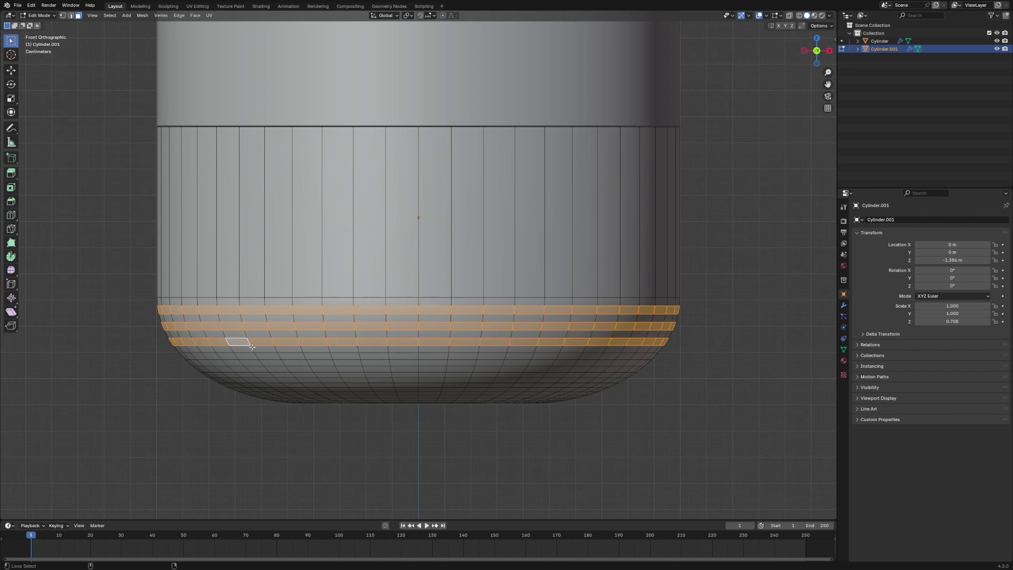
pyautogui.keyDown('alt'); pyautogui.keyDown('shift'); pyautogui.click(260, 358); pyautogui.keyUp('shift'); pyautogui.keyUp('alt')
pyautogui.keyDown('alt'); pyautogui.keyDown('shift'); pyautogui.click(264, 368); pyautogui.keyUp('shift'); pyautogui.keyUp('alt')
# - Extend the selection with three alternating face loops closer to the flat base, leaving a wider gap before them
pyautogui.scroll(1, 364, 398)
pyautogui.moveTo(364, 398); pyautogui.dragTo(333, 339, button='middle')
pyautogui.scroll(1, 372, 367)
pyautogui.scroll(-5, 371, 366)
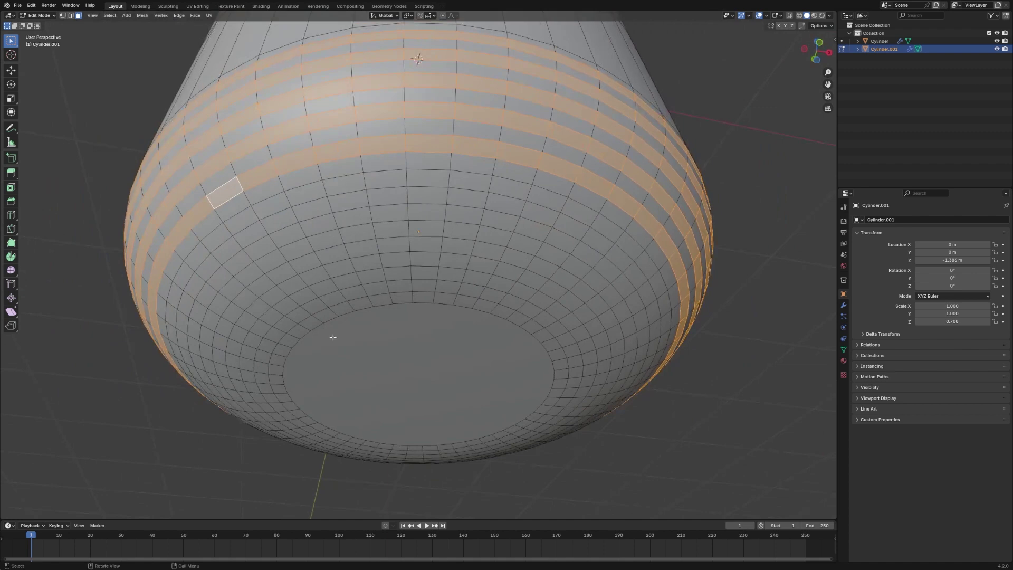
pyautogui.keyDown('alt'); pyautogui.keyDown('shift'); pyautogui.click(255, 263); pyautogui.keyUp('shift'); pyautogui.keyUp('alt')
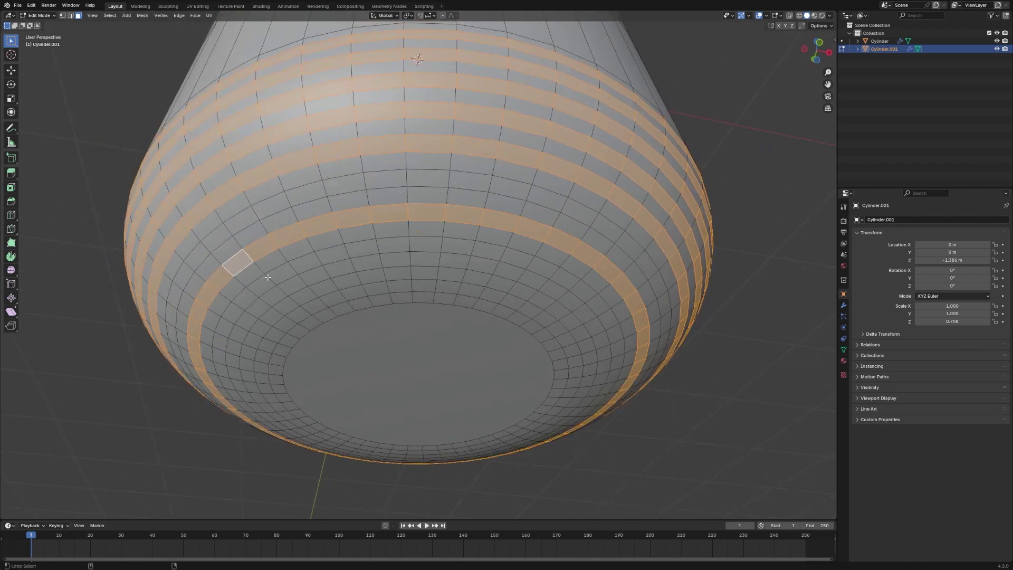
pyautogui.keyDown('alt'); pyautogui.keyDown('shift'); pyautogui.click(279, 290); pyautogui.keyUp('shift'); pyautogui.keyUp('alt')
pyautogui.keyDown('alt'); pyautogui.keyDown('shift'); pyautogui.click(290, 302); pyautogui.keyUp('shift'); pyautogui.keyUp('alt')
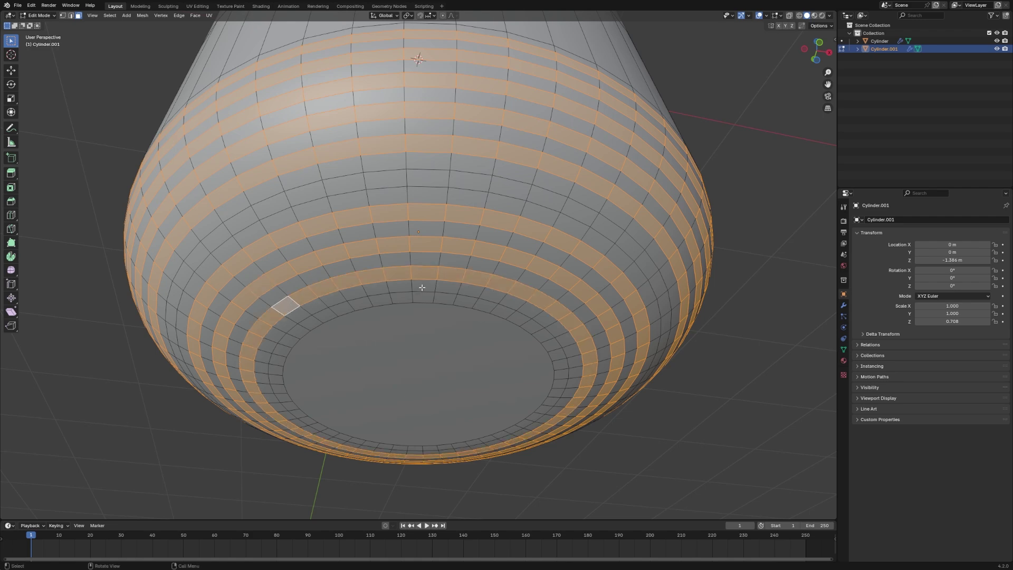
# - Inset the selected faces individually with a thickness of about 0.008 m
pyautogui.moveTo(421, 270); pyautogui.dragTo(418, 285, button='middle')
pyautogui.press('KP_1')
pyautogui.scroll(1, 603, 269)
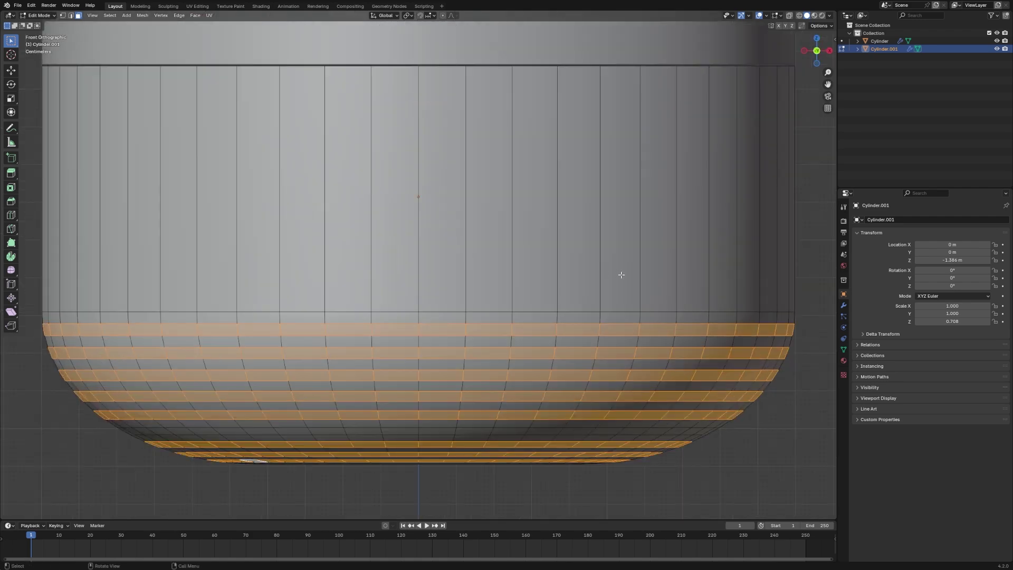
pyautogui.click(409, 15)
pyautogui.press('i')
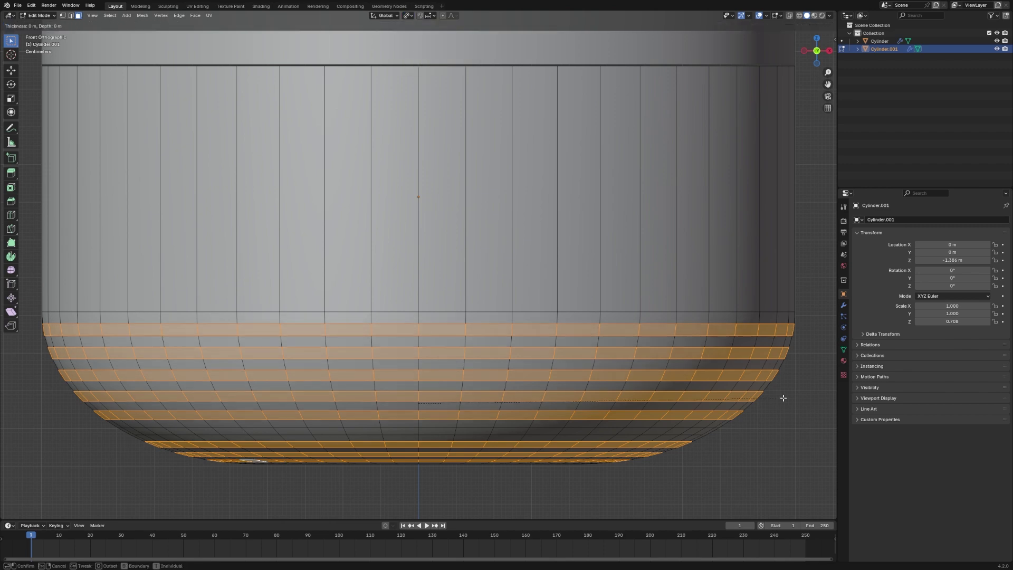
pyautogui.press('i')
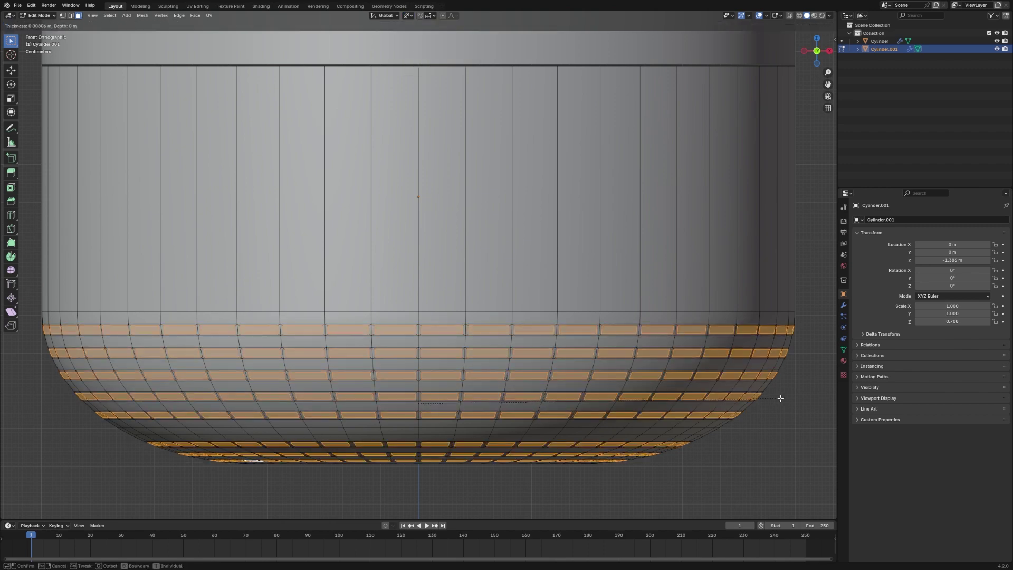
pyautogui.click(780, 399)
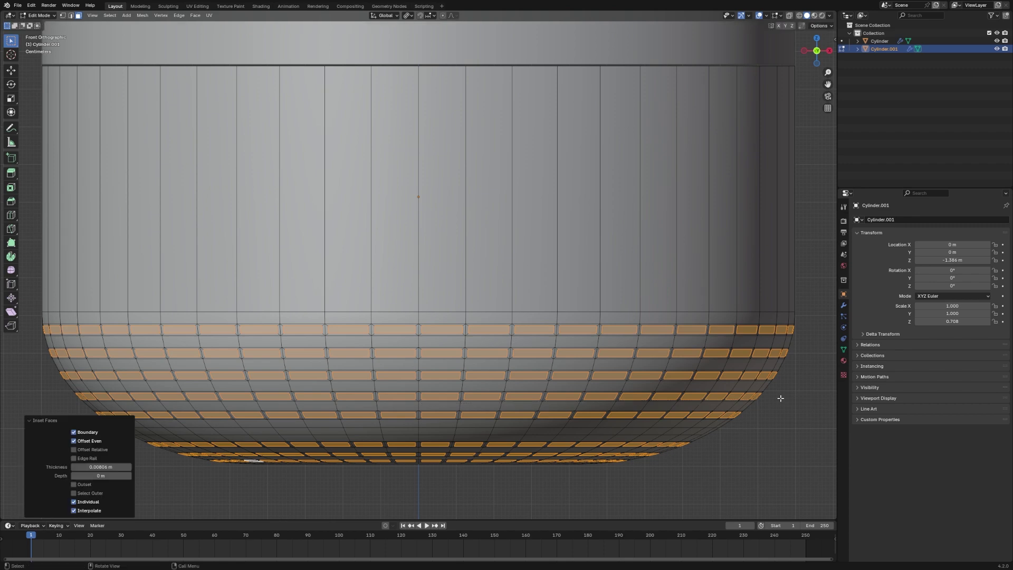
# - Extrude the inset faces inward along their normals by about 0.011 m
pyautogui.press('KP_7')
pyautogui.press('e')
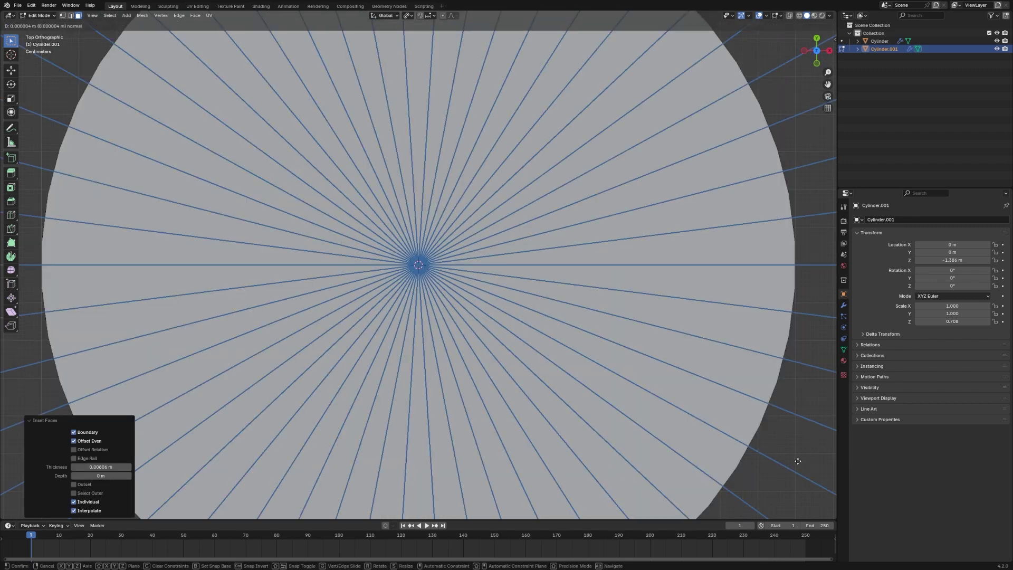
pyautogui.click(781, 444)
pyautogui.moveTo(781, 445); pyautogui.dragTo(779, 419, button='middle')
pyautogui.scroll(-3, 758, 386)
pyautogui.scroll(3, 771, 373)
pyautogui.scroll(-1, 775, 390)
pyautogui.press('KP_7')
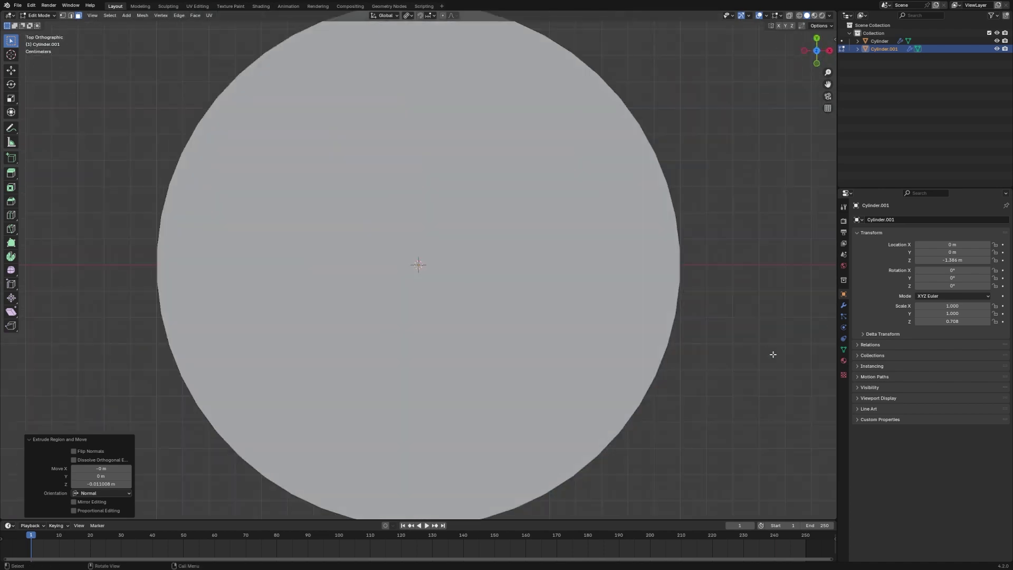
# - Extrude the recessed faces a second time, about 0.18 m further into the lower cylinder
pyautogui.press('e')
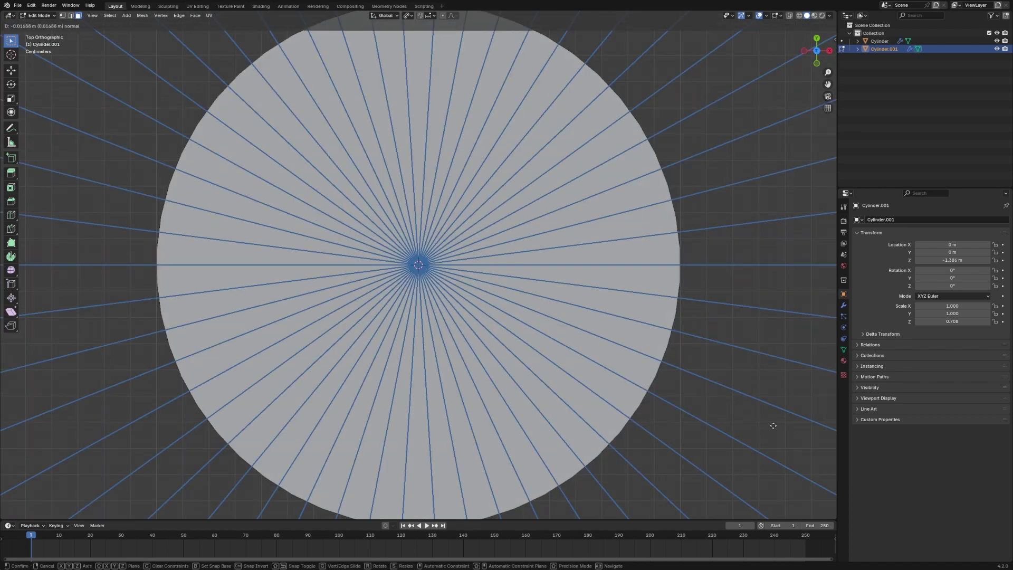
pyautogui.click(715, 389)
pyautogui.moveTo(714, 389); pyautogui.dragTo(718, 328, button='middle')
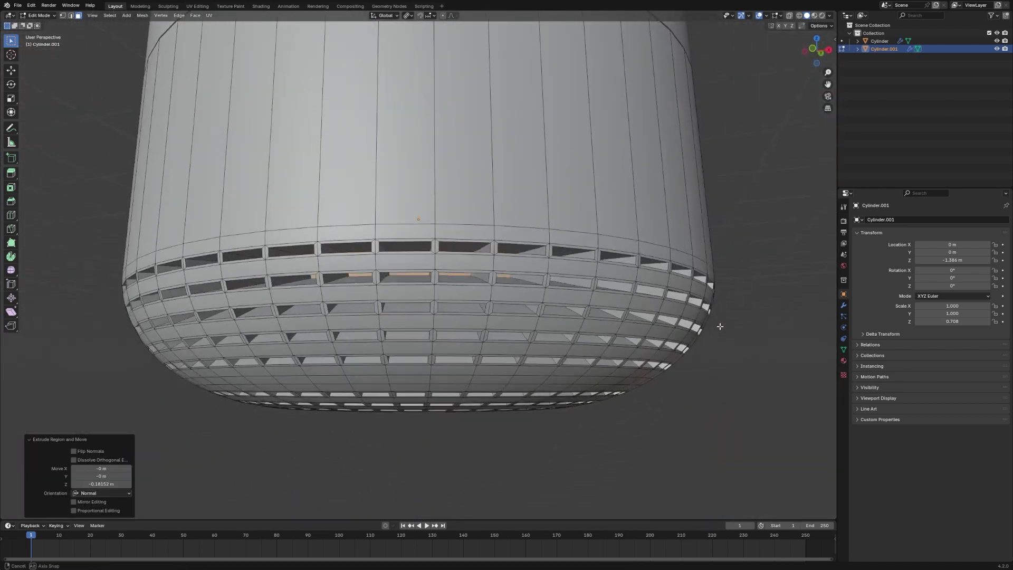
pyautogui.press('Tab')
pyautogui.moveTo(645, 325); pyautogui.dragTo(623, 331, button='middle')
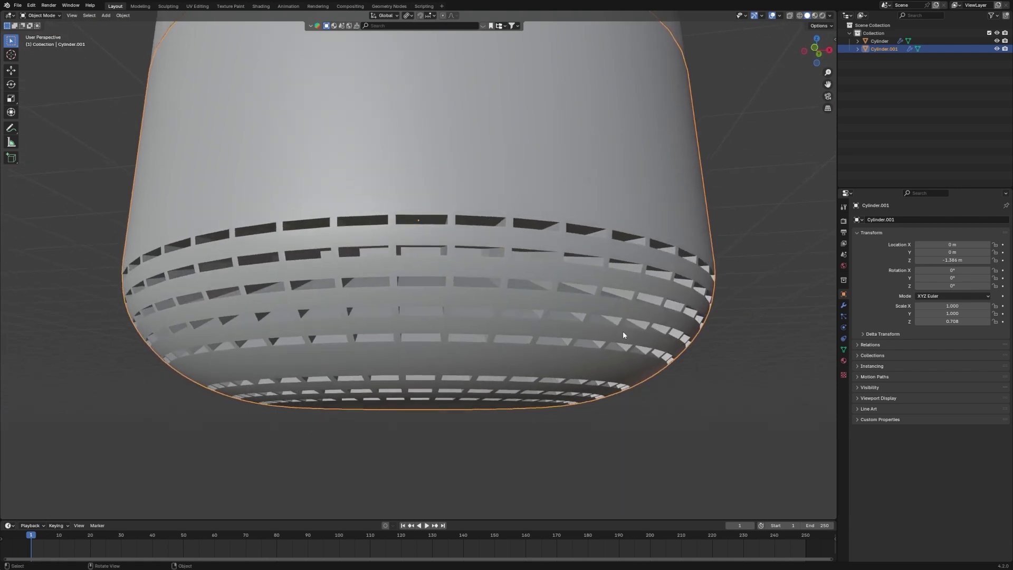
# - Delete the selected inner end faces to leave open vent slots, and return to Object Mode
pyautogui.press('Tab')
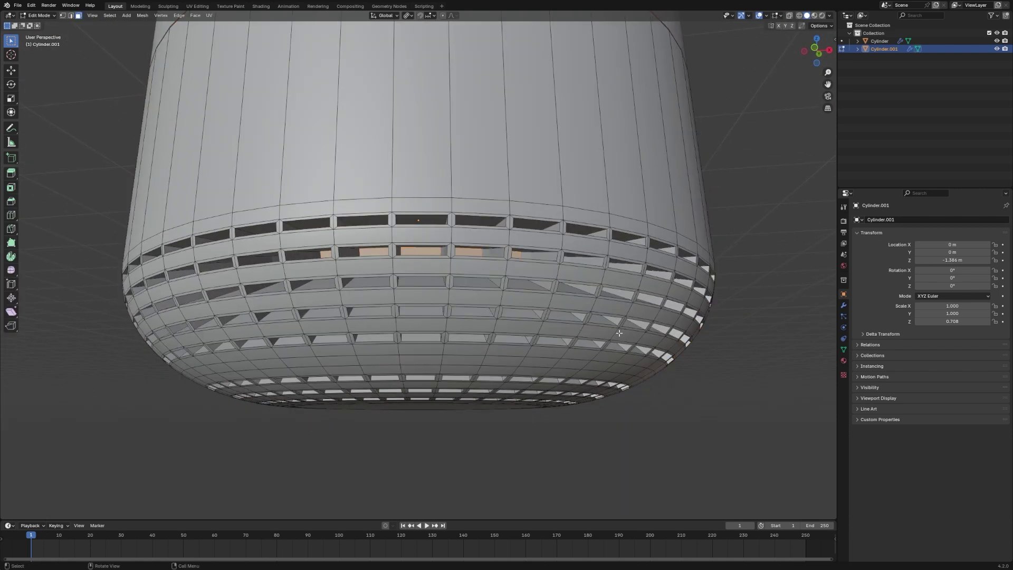
pyautogui.press('x')
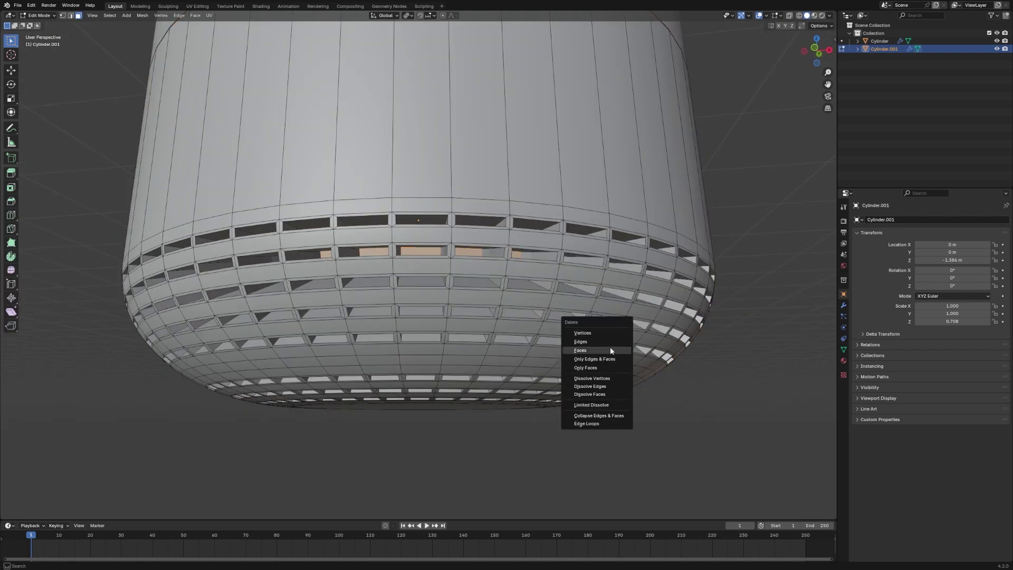
pyautogui.click(611, 351)
pyautogui.press('Tab')
pyautogui.press('KP_1')
pyautogui.scroll(-2, 496, 211)
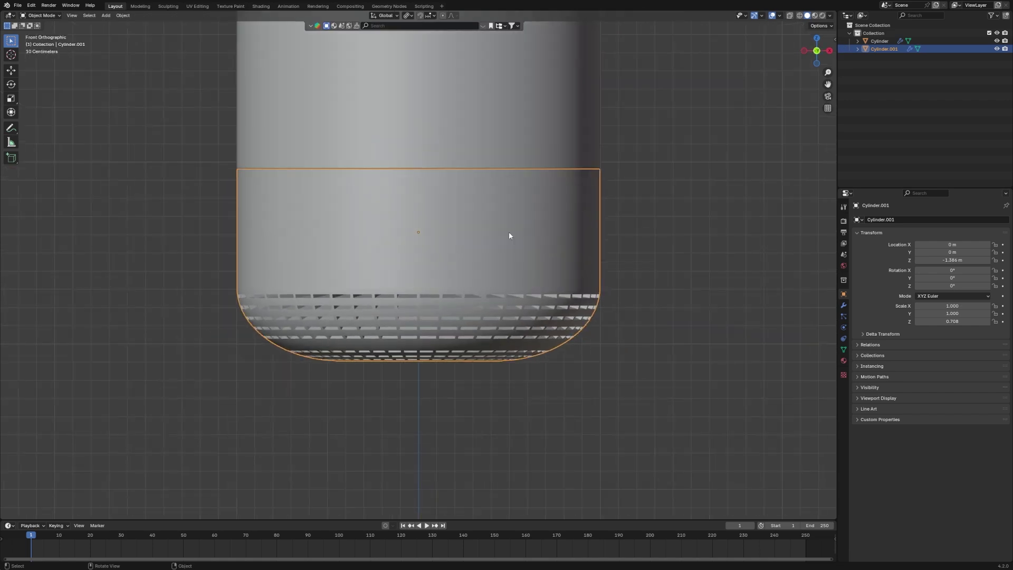
# - In Edit Mode, select the innermost face ring surrounding the lower cylinder's flat base
pyautogui.moveTo(506, 249); pyautogui.dragTo(515, 215, button='middle')
pyautogui.press('`')
pyautogui.click(499, 443)
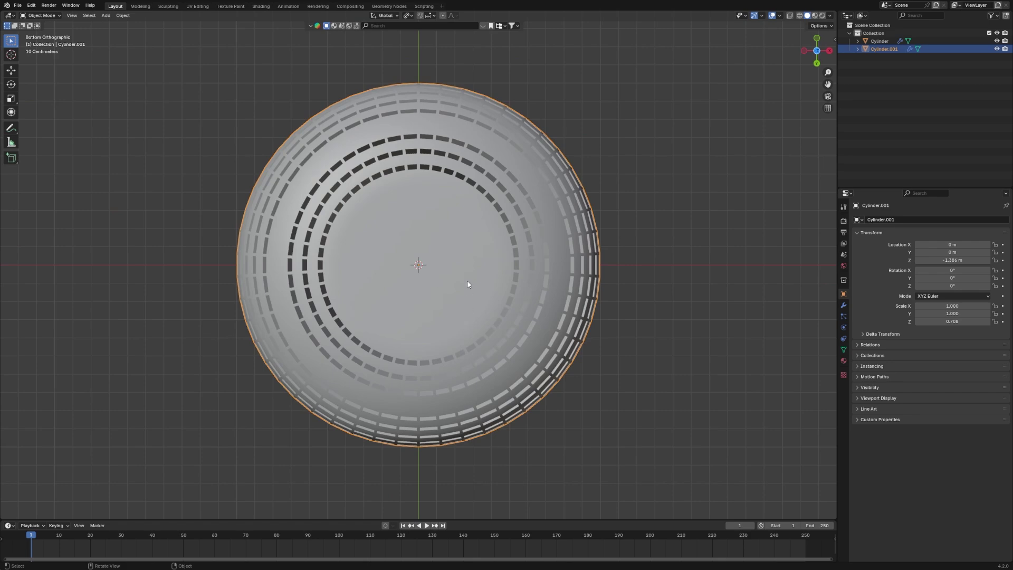
pyautogui.press('Tab')
pyautogui.scroll(3, 467, 280)
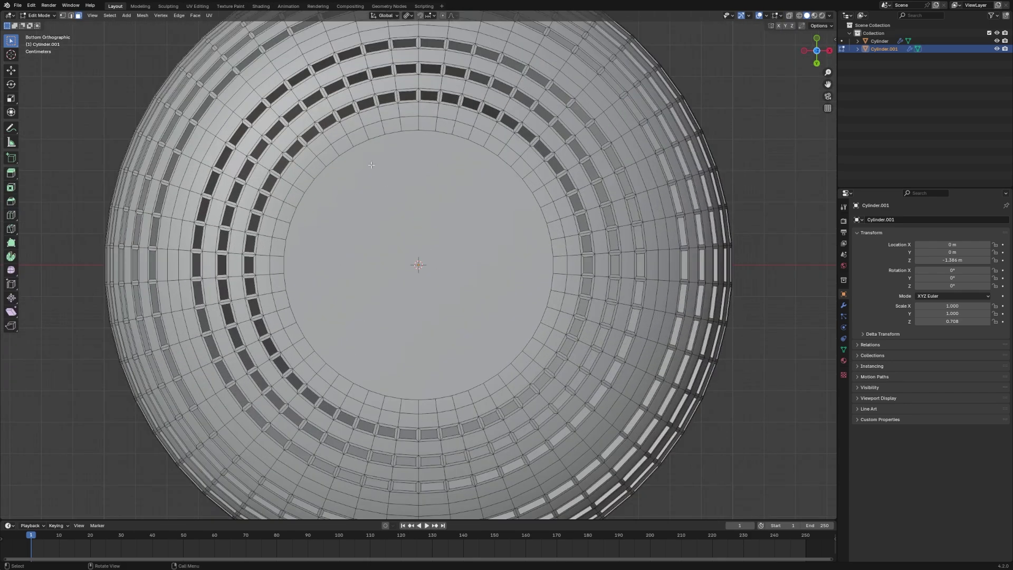
pyautogui.keyDown('alt'); pyautogui.click(347, 157); pyautogui.keyUp('alt')
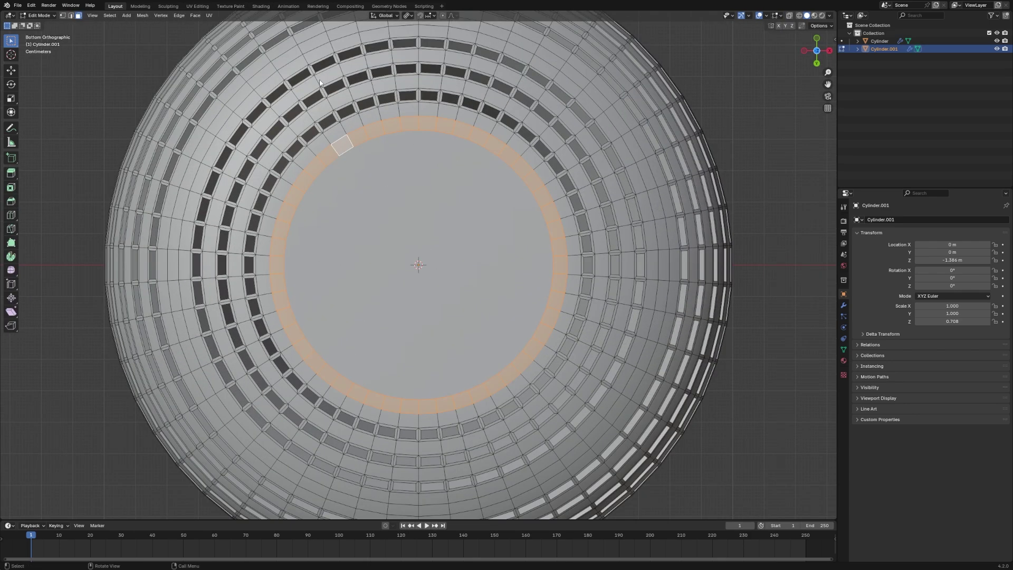
pyautogui.press('KP_1')
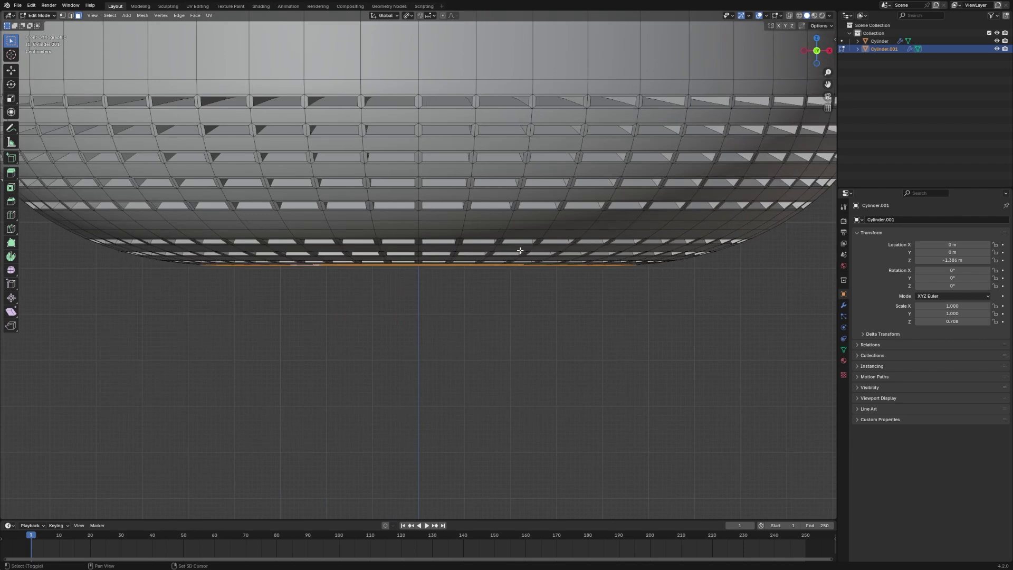
# - Duplicate the selected face ring and move the copy along Z to just below the base
pyautogui.hotkey('shift', 'd')
pyautogui.rightClick(520, 250)
pyautogui.scroll(2, 520, 250)
pyautogui.press('g')
pyautogui.press('z')
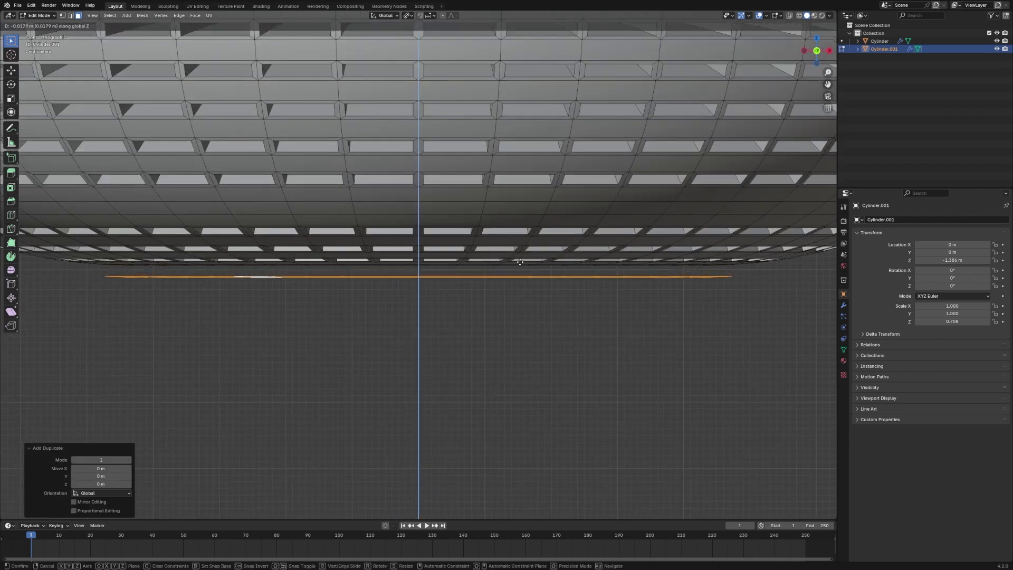
pyautogui.click(523, 260)
# - Extrude the duplicated ring up along Z to the base to form a thin foot, and return to Object Mode
pyautogui.press('e')
pyautogui.rightClick(523, 260)
pyautogui.press('g')
pyautogui.press('z')
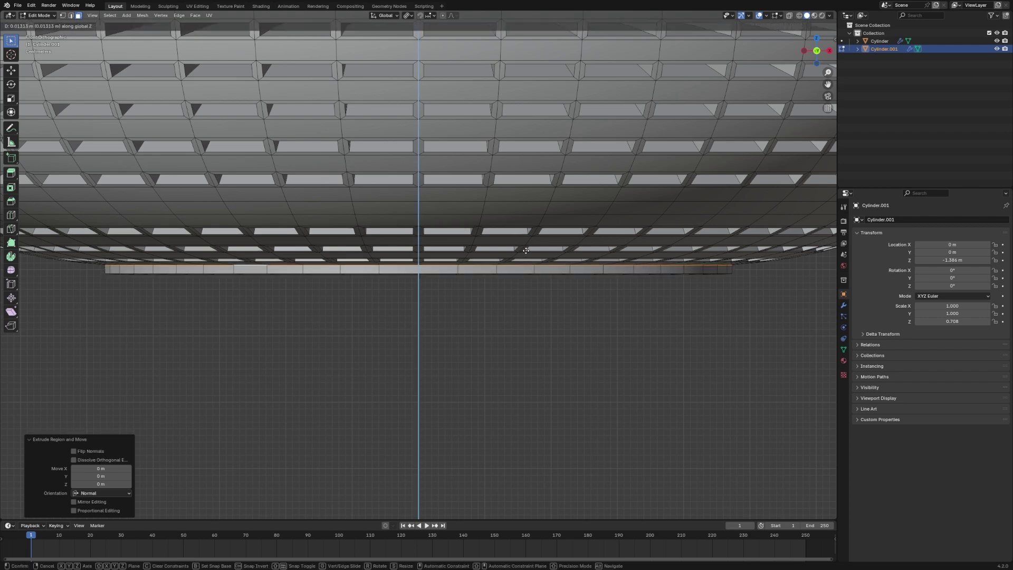
pyautogui.click(526, 249)
pyautogui.press('Tab')
pyautogui.moveTo(546, 321); pyautogui.dragTo(596, 362, button='middle')
pyautogui.scroll(-2, 550, 273)
pyautogui.scroll(-5, 602, 277)
pyautogui.press('`')
pyautogui.click(594, 196)
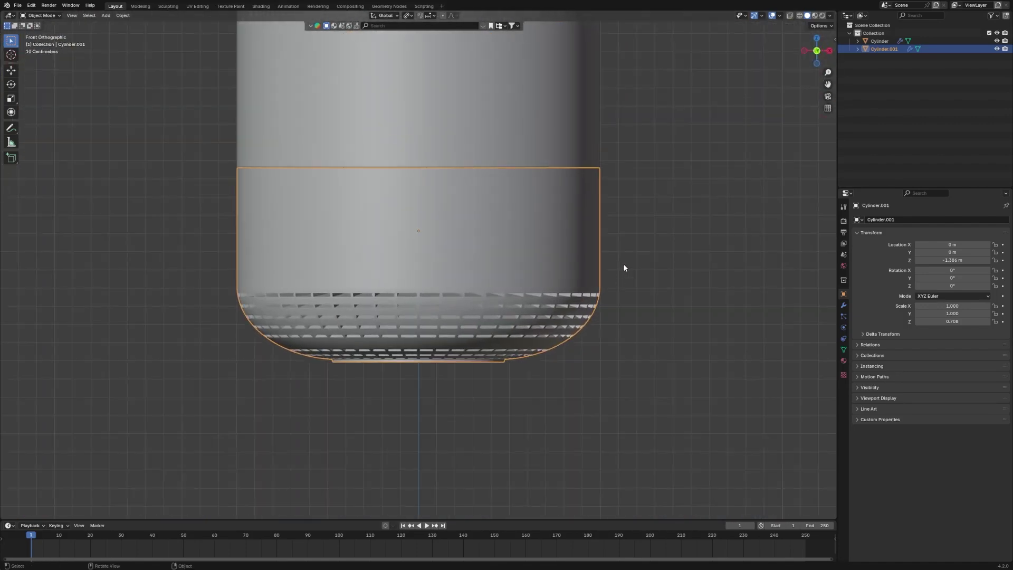
# - Add a Bevel modifier to the lower cylinder and set its segments to 20
pyautogui.click(844, 306)
pyautogui.click(916, 220)
pyautogui.write('beve')
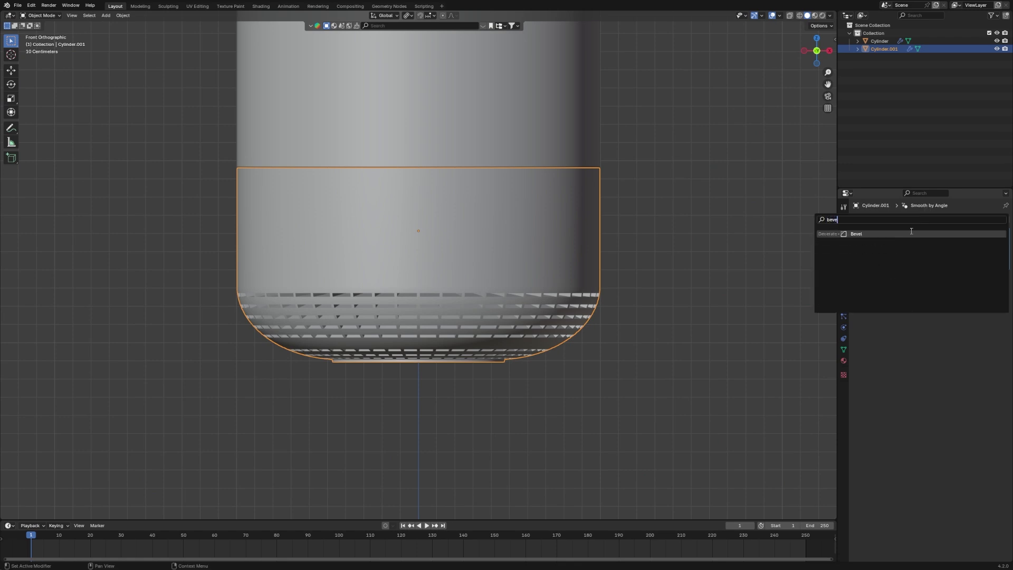
pyautogui.click(915, 235)
pyautogui.scroll(2, 674, 242)
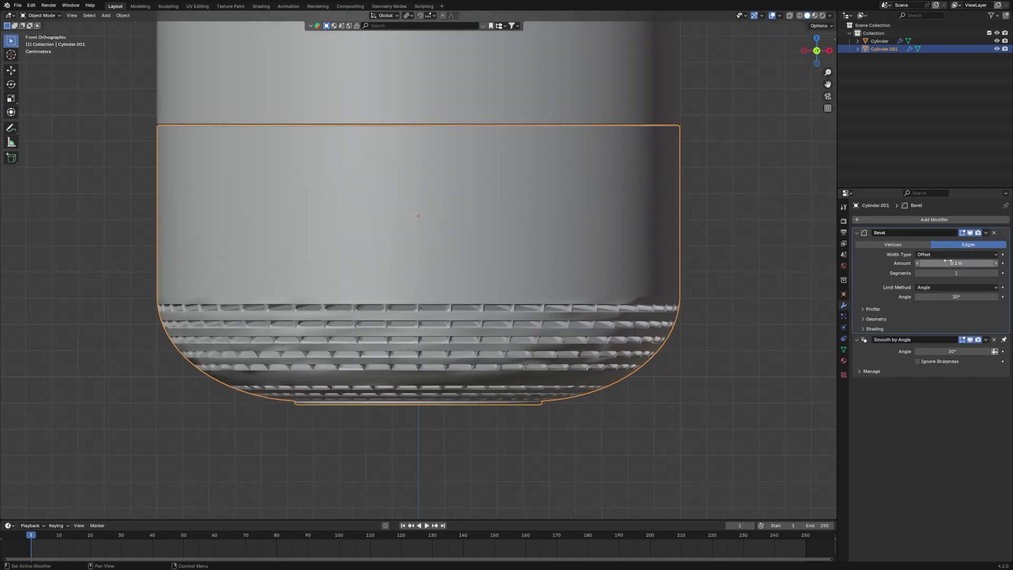
pyautogui.click(955, 274)
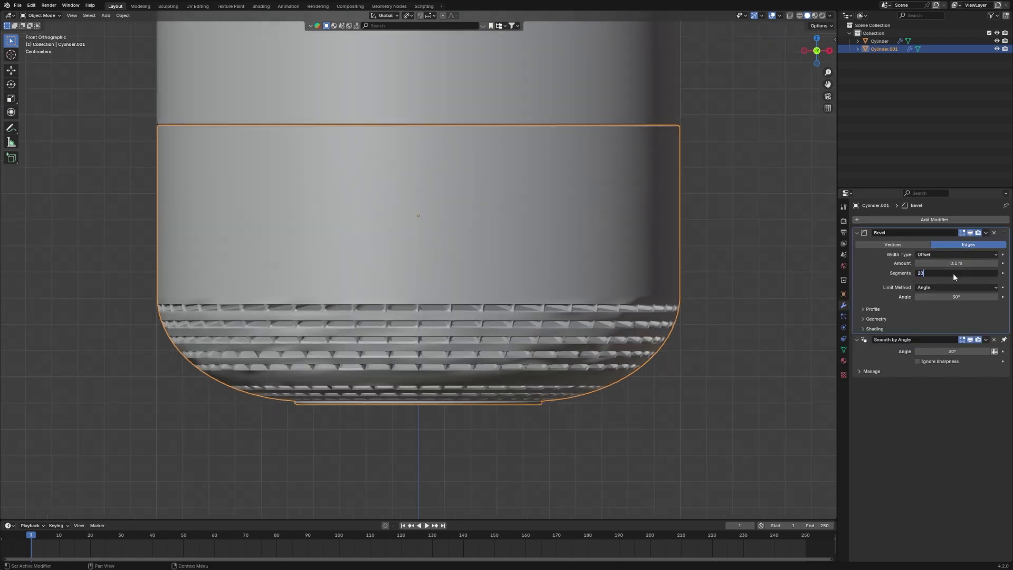
pyautogui.write('20')
pyautogui.press('Return')
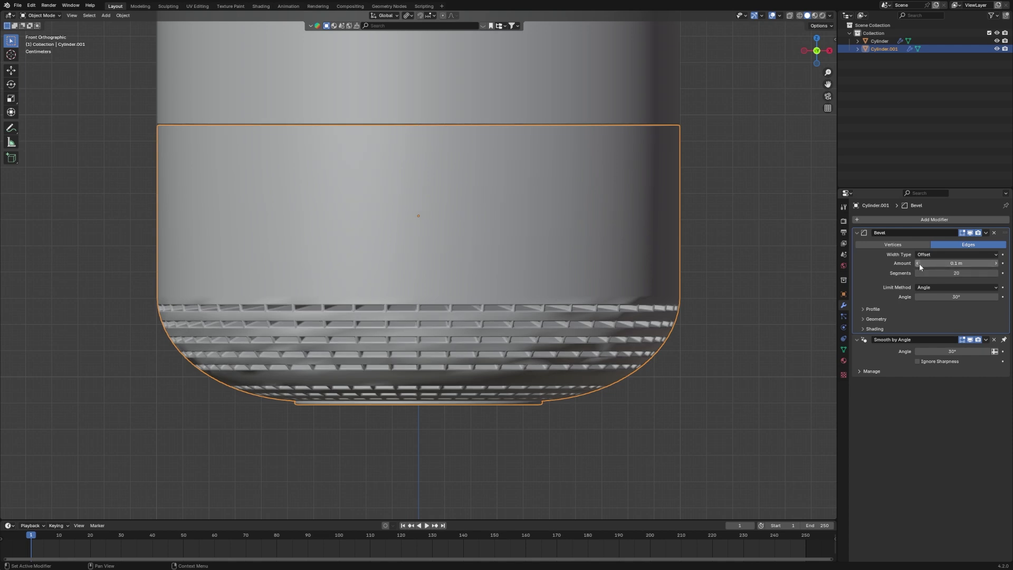
# - Set the lower cylinder's bevel amount to 0.01 m and deselect everything
pyautogui.click(919, 264)
pyautogui.click(954, 263)
pyautogui.press('BackSpace')
pyautogui.write('.01')
pyautogui.press('Return')
pyautogui.moveTo(789, 289); pyautogui.dragTo(746, 267, button='middle')
pyautogui.hotkey('alt', 'a')
pyautogui.moveTo(590, 263); pyautogui.dragTo(532, 318, button='middle')
# - Select the upper cylinder in Object Mode and add a Bevel modifier to it
pyautogui.click(593, 263)
pyautogui.click(410, 188)
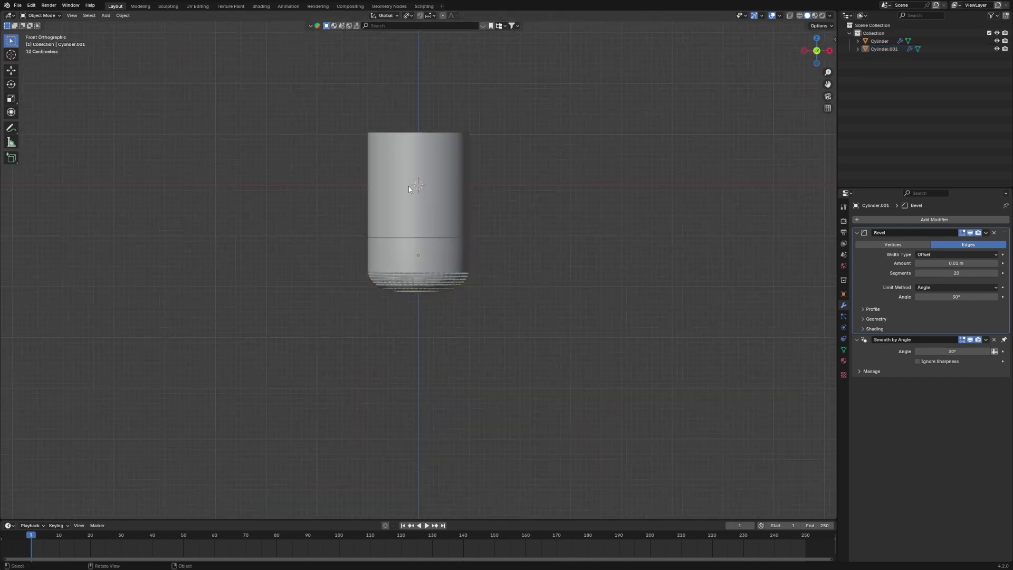
pyautogui.press('KP_Decimal')
pyautogui.moveTo(548, 258); pyautogui.dragTo(555, 306, button='middle')
pyautogui.press('Tab')
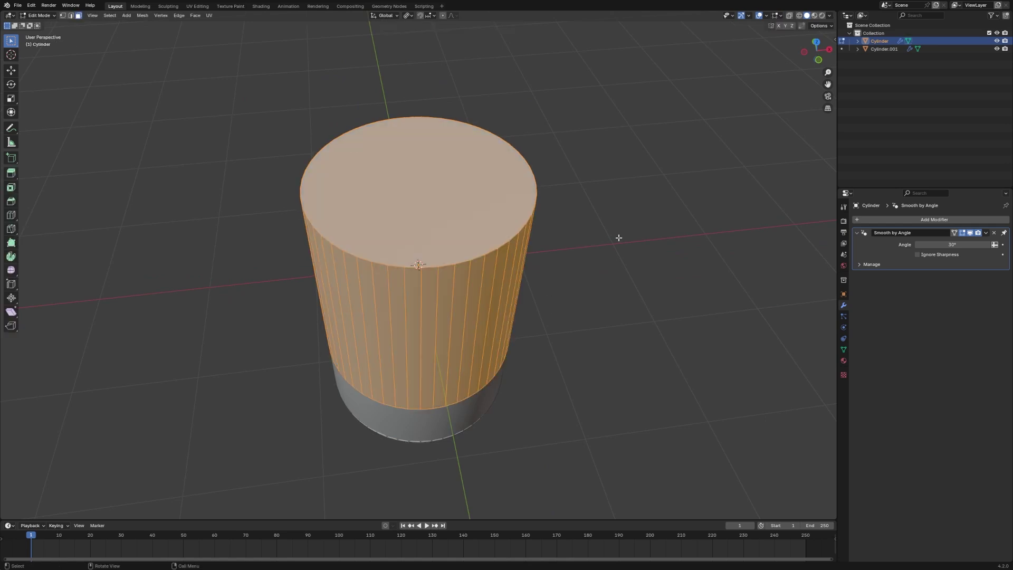
pyautogui.press('Tab')
pyautogui.click(887, 218)
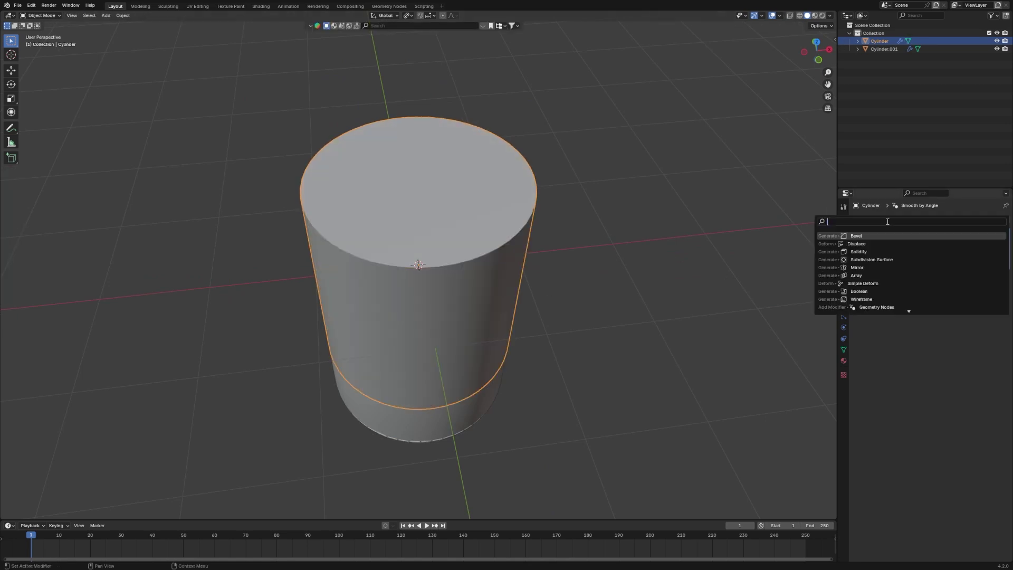
pyautogui.click(886, 235)
# - Set the upper cylinder's bevel to 20 segments with an amount of 0.01 m
pyautogui.press('`')
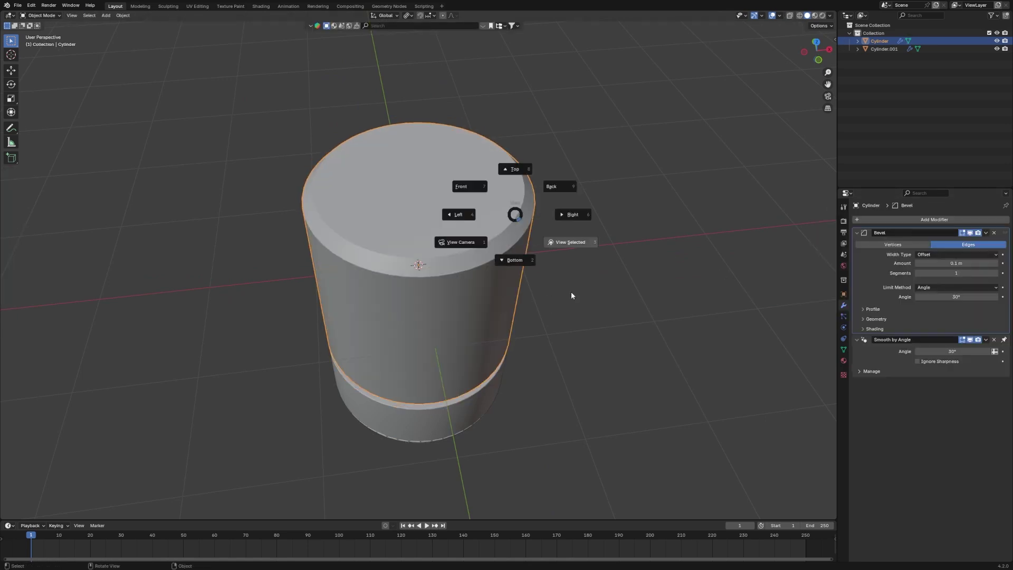
pyautogui.click(571, 291)
pyautogui.click(971, 273)
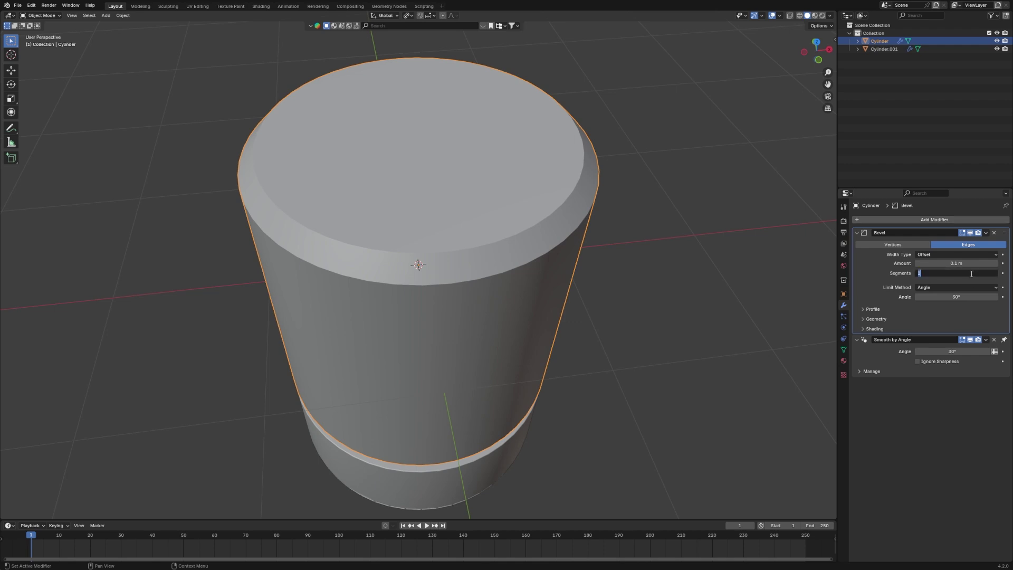
pyautogui.write('20')
pyautogui.press('Return')
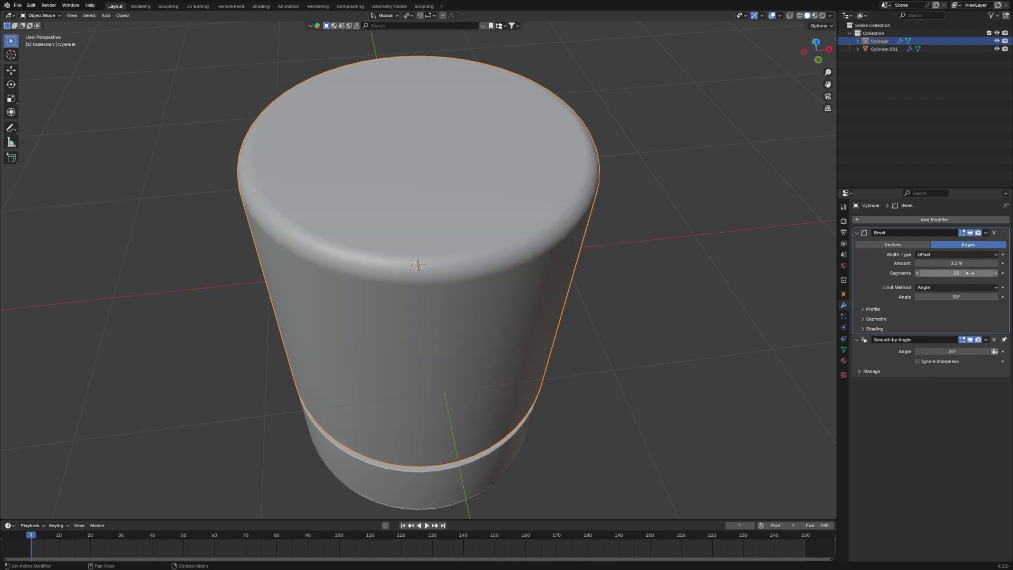
pyautogui.click(933, 265)
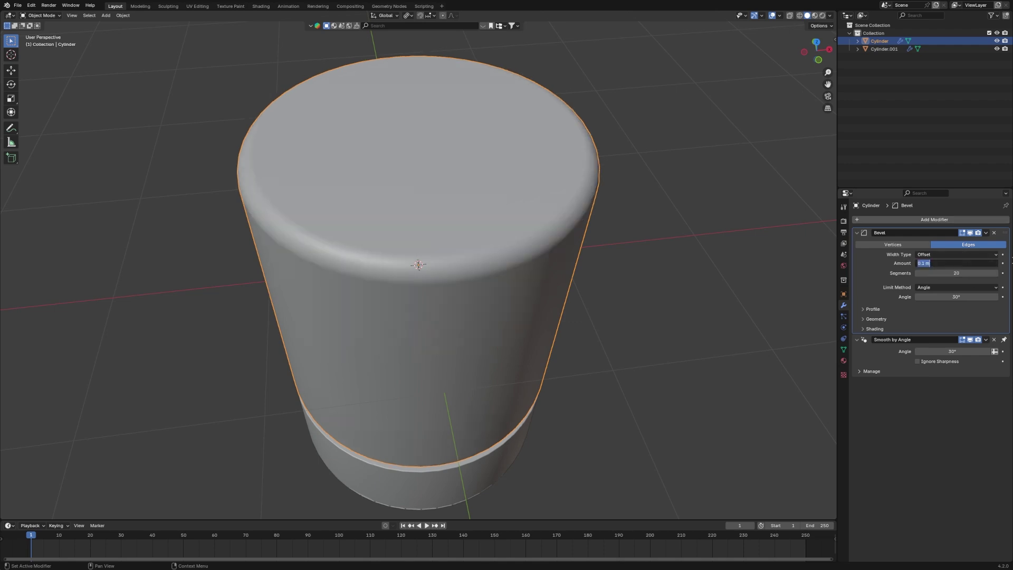
pyautogui.write('0.01')
pyautogui.press('Return')
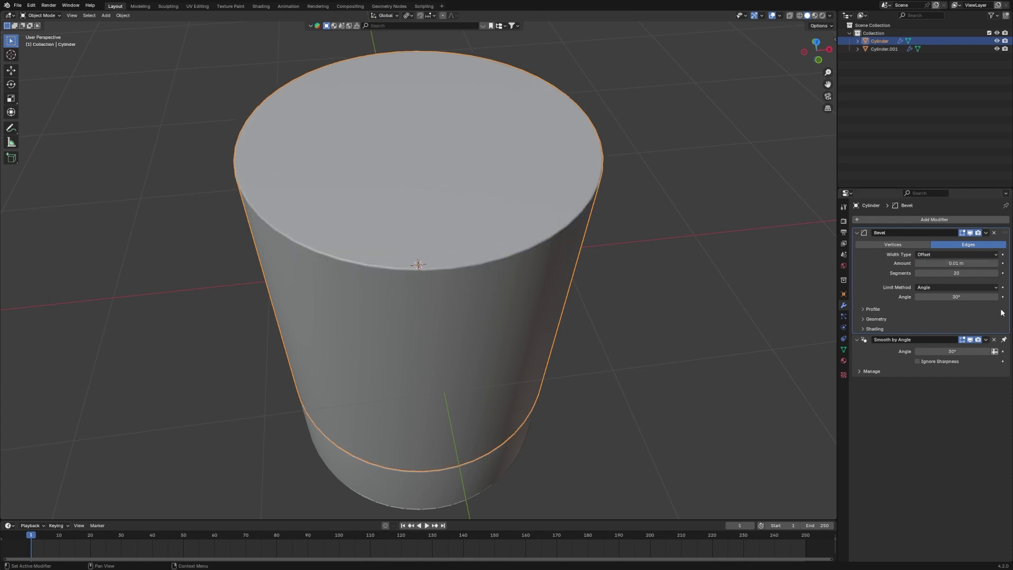
# - In Edit Mode, inset the upper cylinder's top face by about 0.036 m, followed by a second narrow inset
pyautogui.press('Tab')
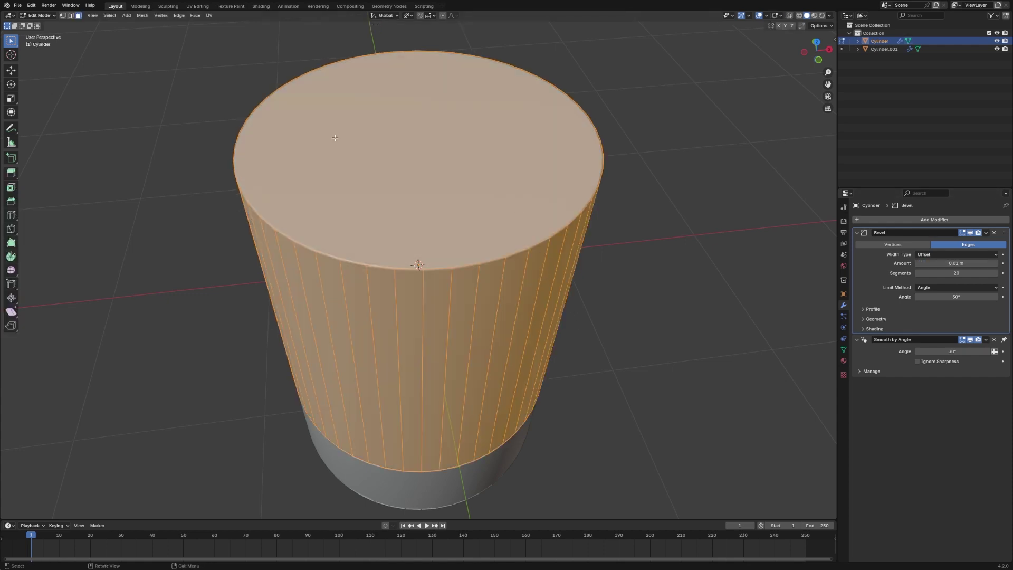
pyautogui.click(615, 223)
pyautogui.press('i')
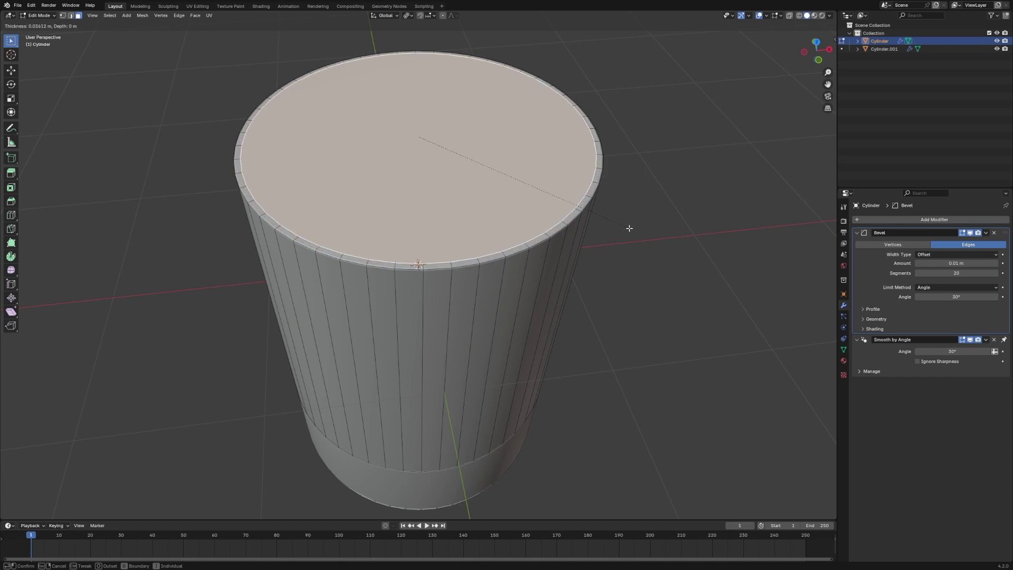
pyautogui.click(629, 228)
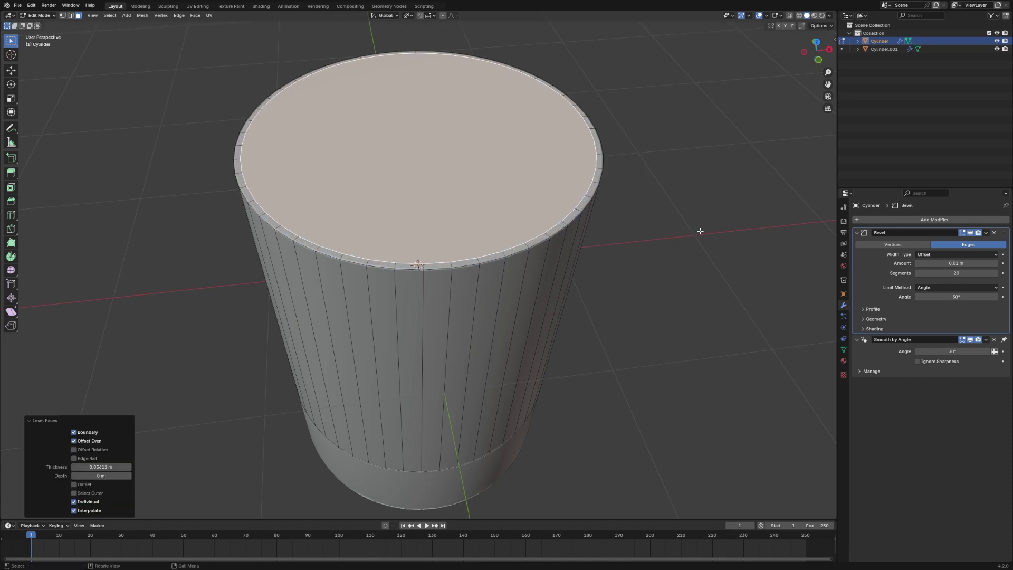
pyautogui.press('i')
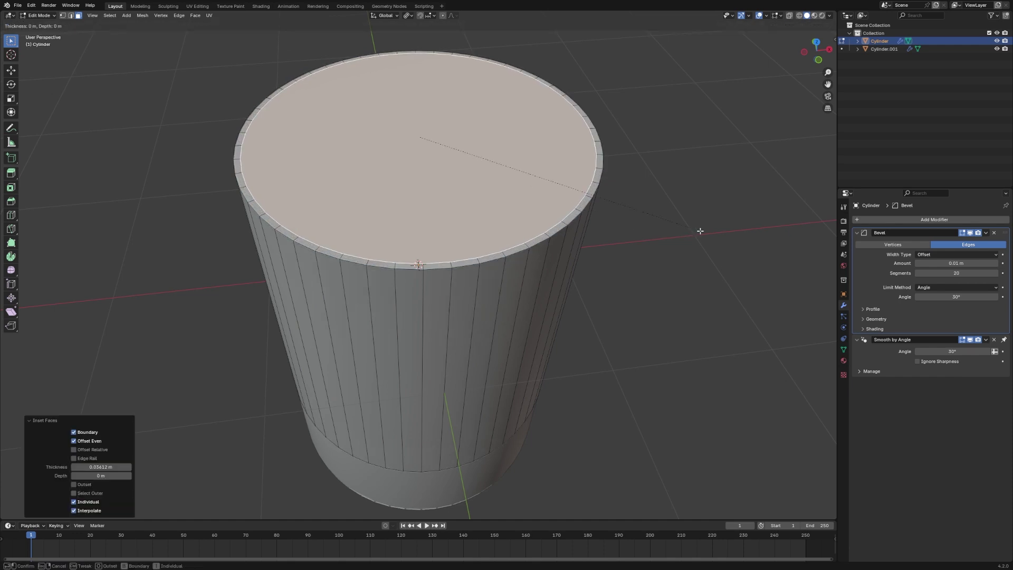
pyautogui.click(694, 231)
# - Inset the top face by about 0.65 m to leave a small centre disc, and lower that disc along Z
pyautogui.press('i')
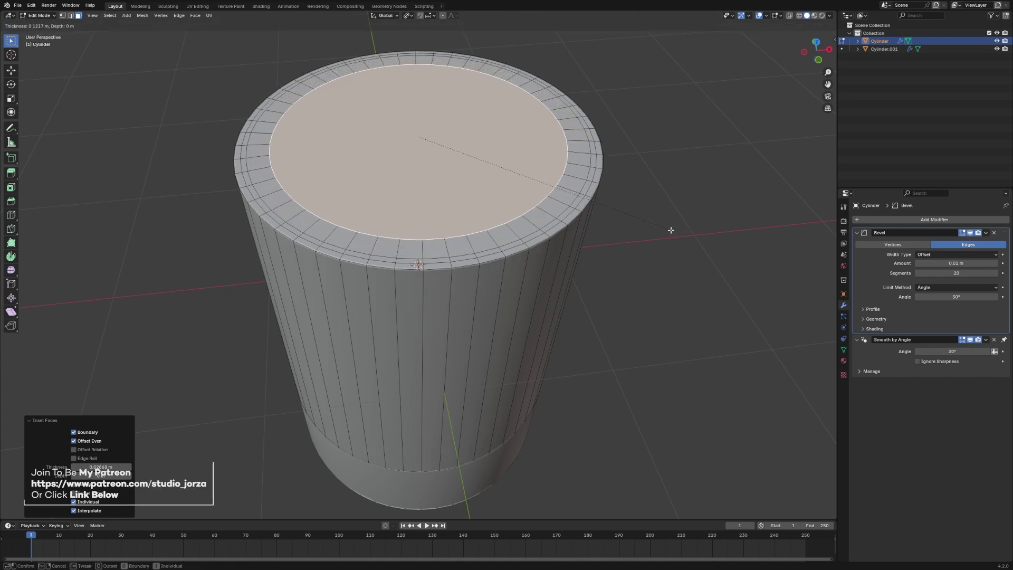
pyautogui.click(529, 145)
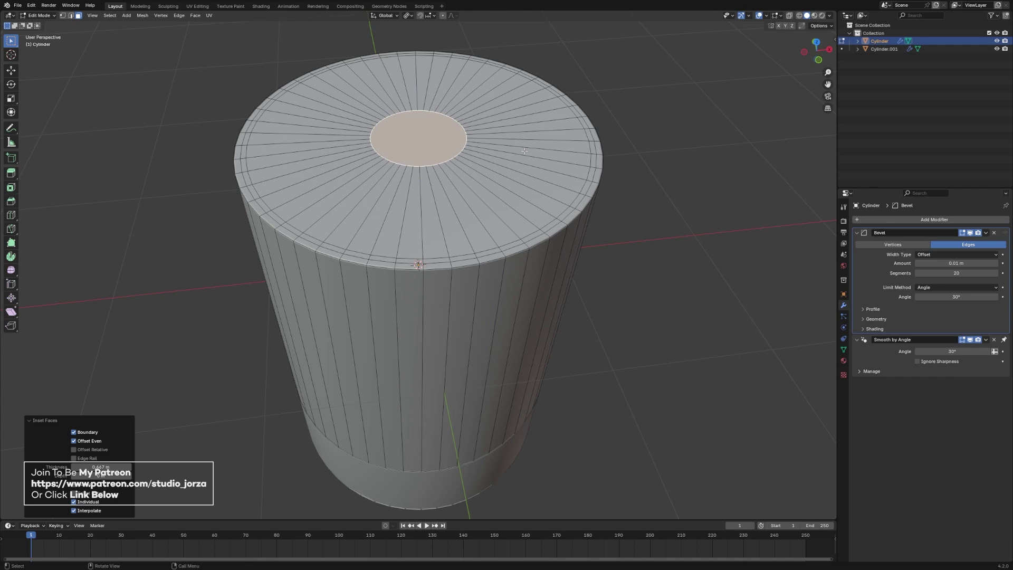
pyautogui.press('g')
pyautogui.press('z')
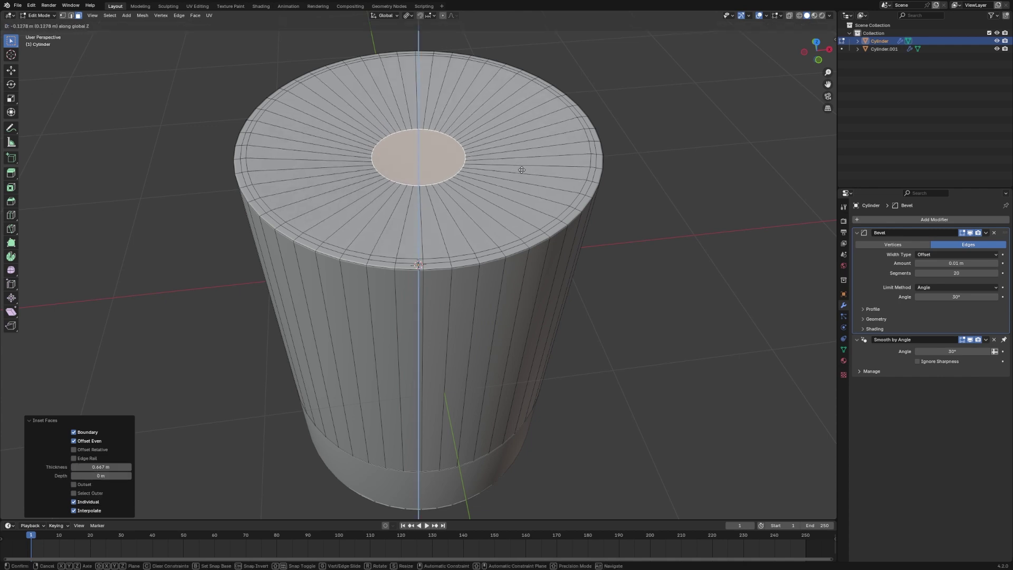
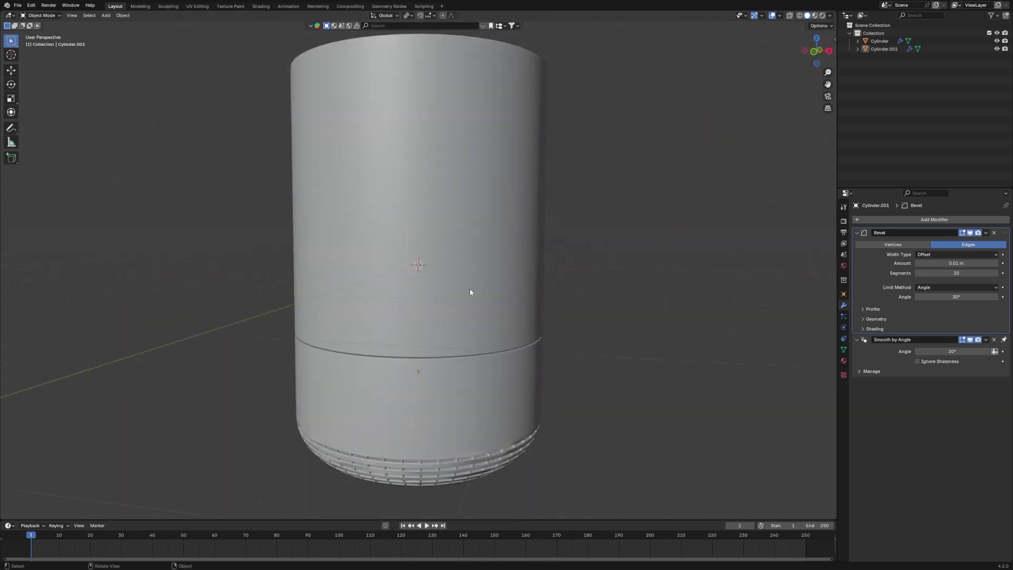
# - Select both cylinders in Object Mode and hide them from the viewport
pyautogui.click(470, 290)
pyautogui.scroll(-5, 523, 248)
pyautogui.moveTo(506, 342); pyautogui.dragTo(442, 237)
pyautogui.press('`')
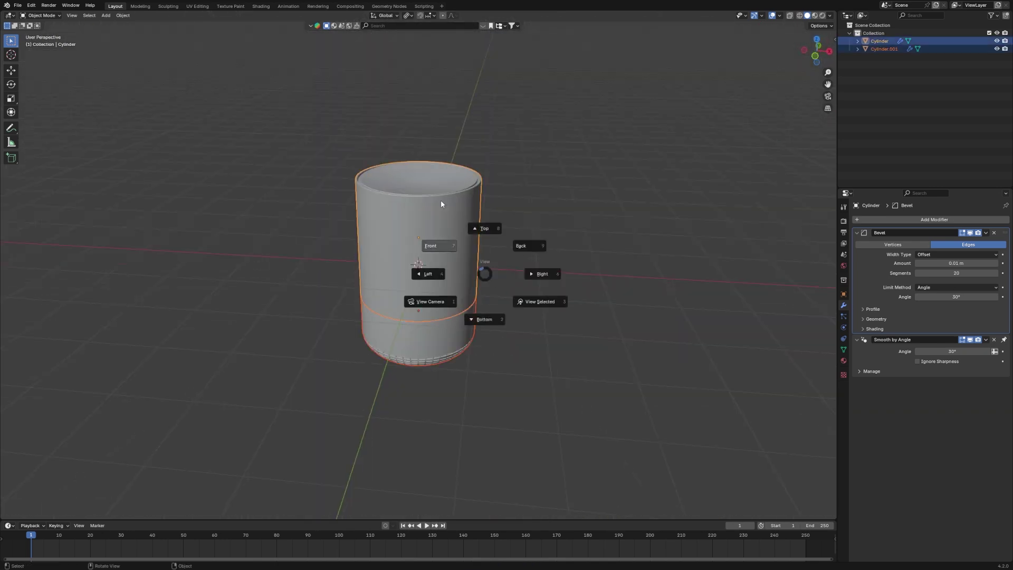
pyautogui.click(441, 202)
pyautogui.press('h')
# - Add a text object at the world origin, working from the top view
pyautogui.press('KP_7')
pyautogui.hotkey('shift', 'a')
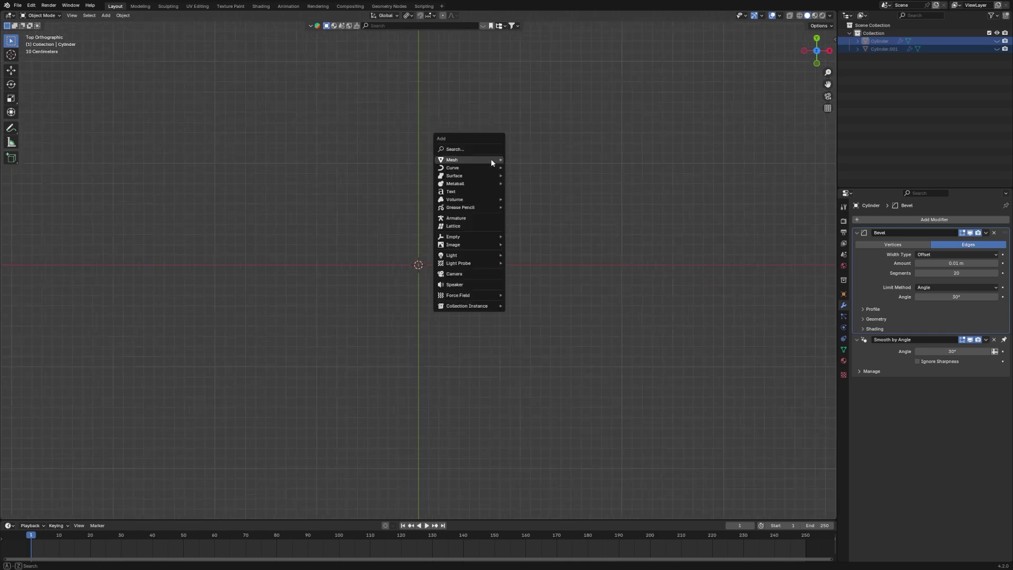
pyautogui.click(476, 192)
pyautogui.scroll(2, 483, 249)
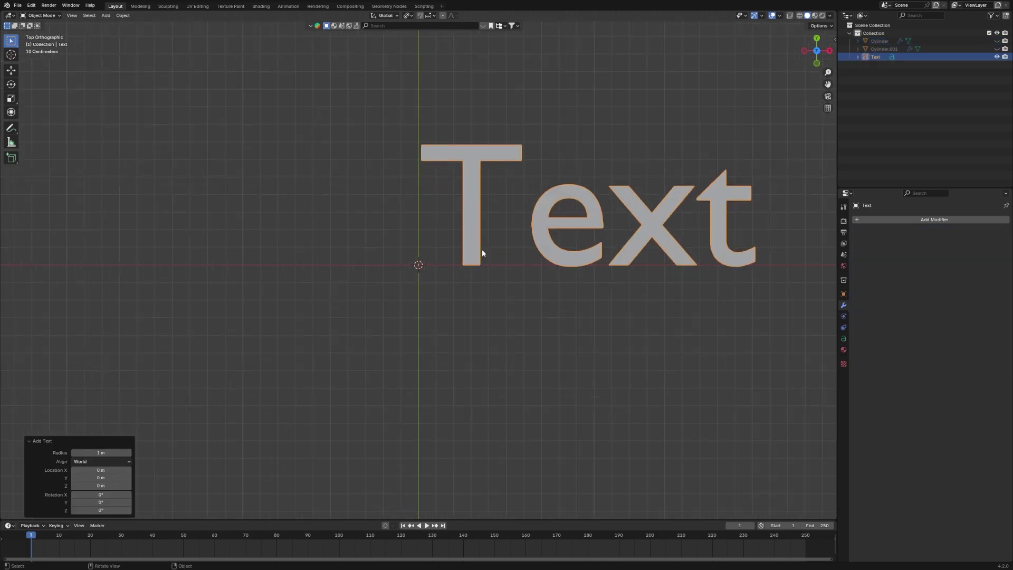
# - Replace the text object's default content with ARCHOMMEX and return to Object Mode
pyautogui.press('Tab')
pyautogui.press('BackSpace')
pyautogui.press('BackSpace')
pyautogui.press('BackSpace')
pyautogui.press('BackSpace')
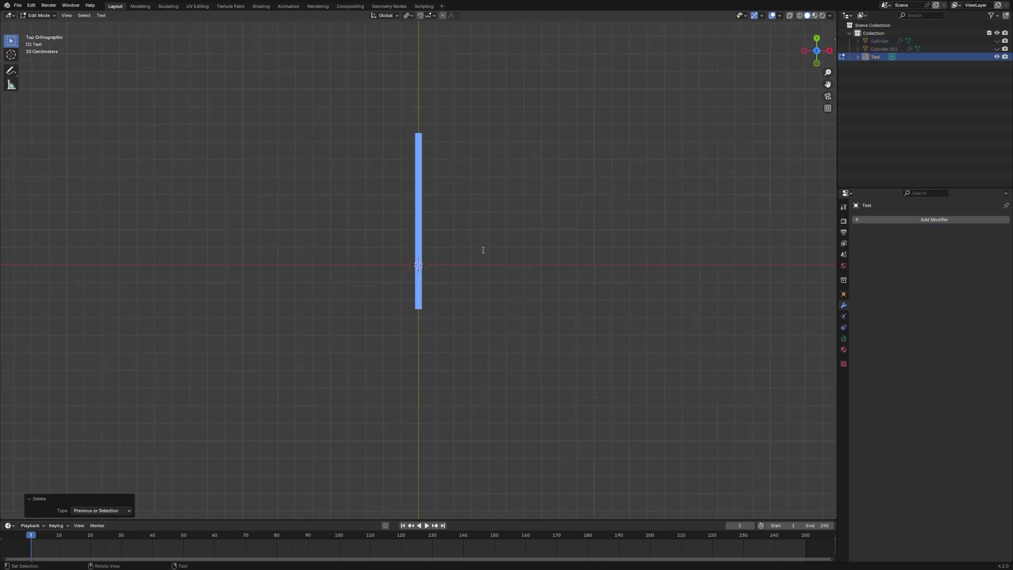
pyautogui.write('AR')
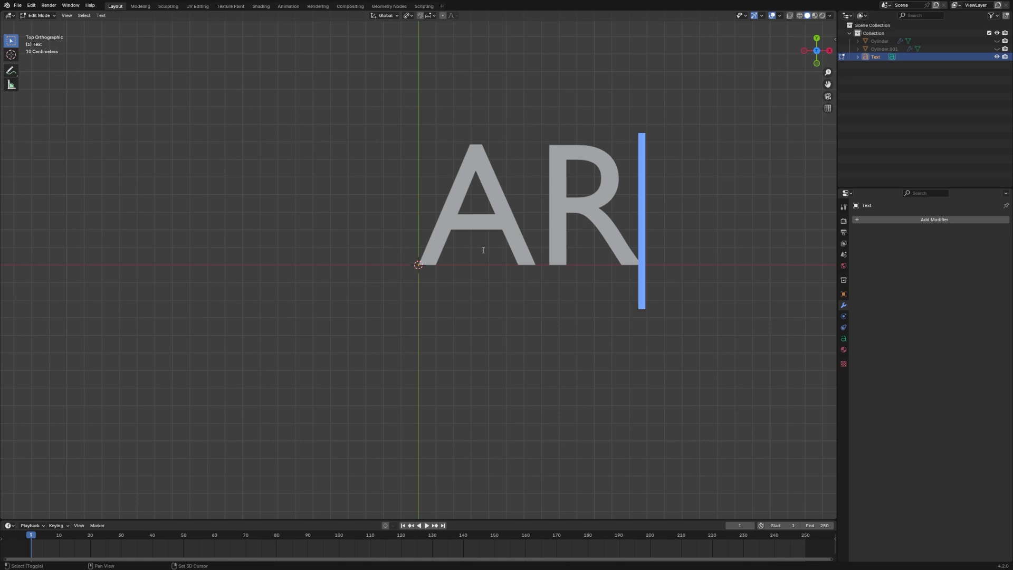
pyautogui.write('CH')
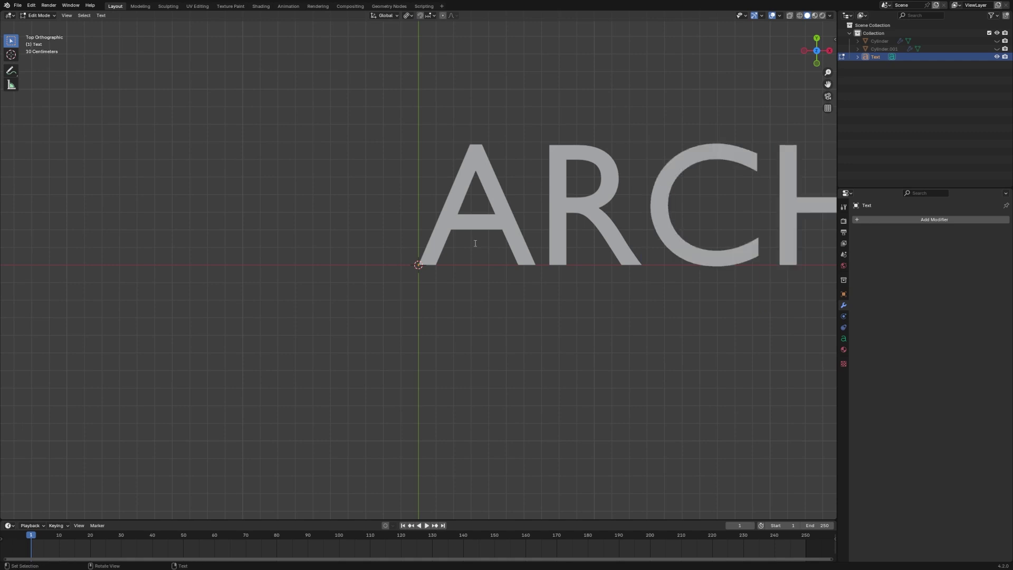
pyautogui.write('OMMEX')
pyautogui.scroll(-5, 475, 244)
pyautogui.press('Tab')
# - Give the text thickness by setting its geometry extrude value to 0.04 m
pyautogui.click(844, 339)
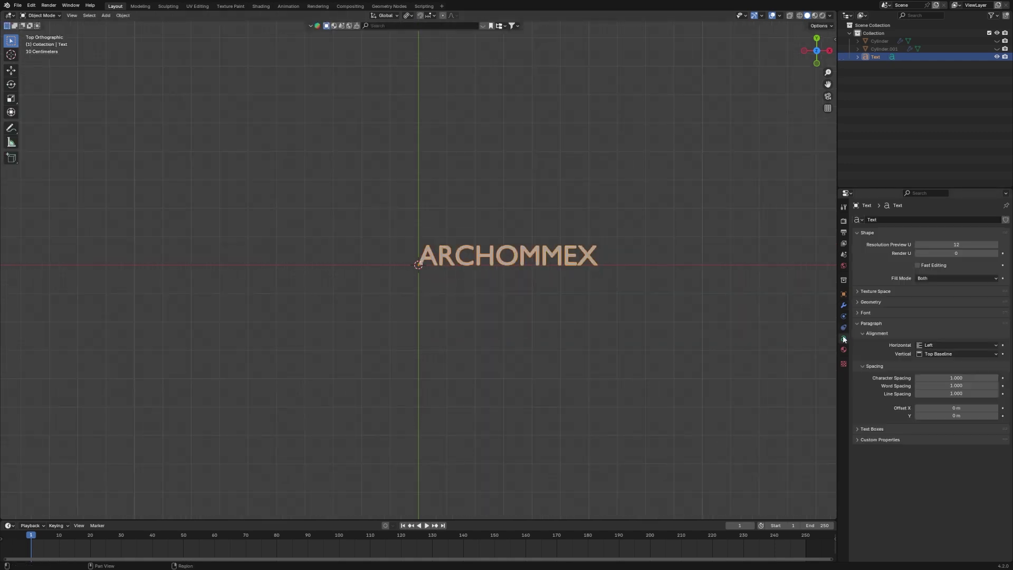
pyautogui.click(903, 302)
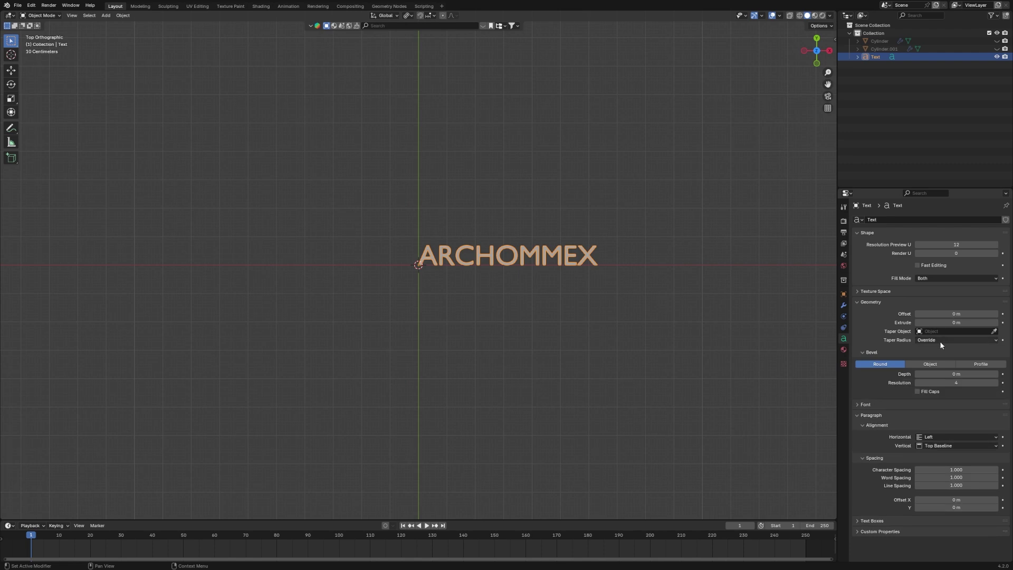
pyautogui.click(995, 322)
pyautogui.click(995, 323)
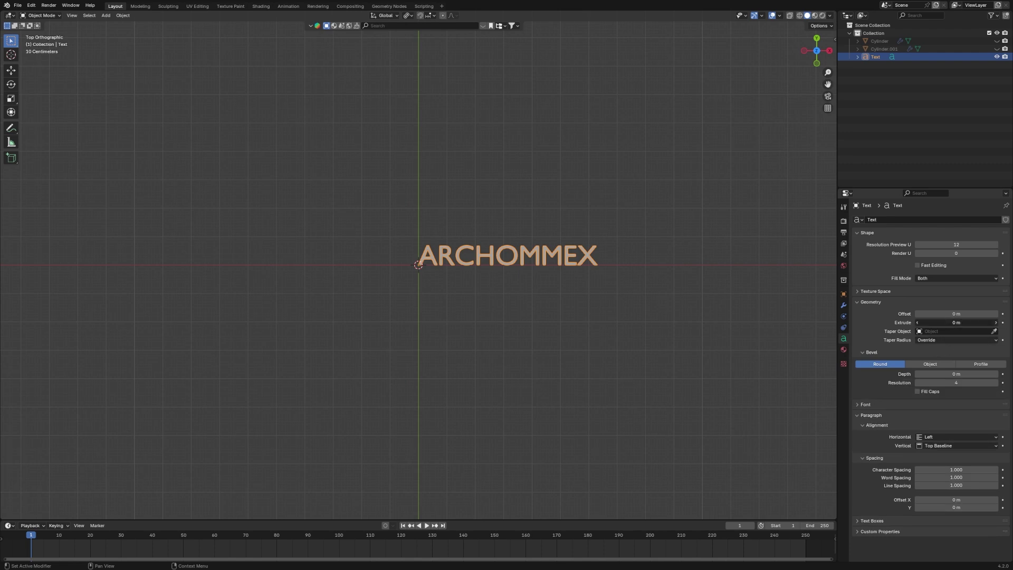
pyautogui.moveTo(543, 292); pyautogui.dragTo(507, 231, button='middle')
pyautogui.press('KP_3')
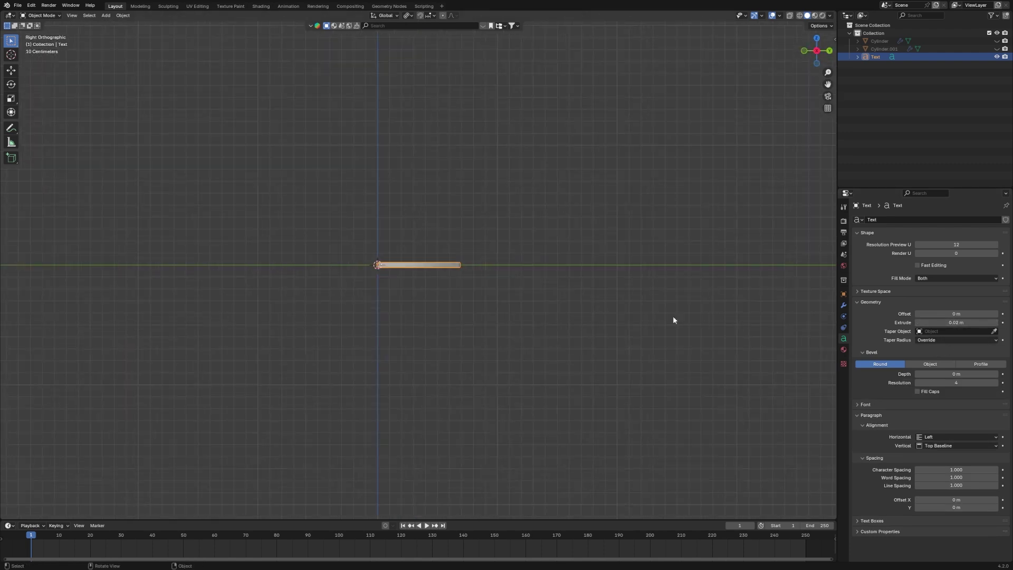
pyautogui.click(997, 323)
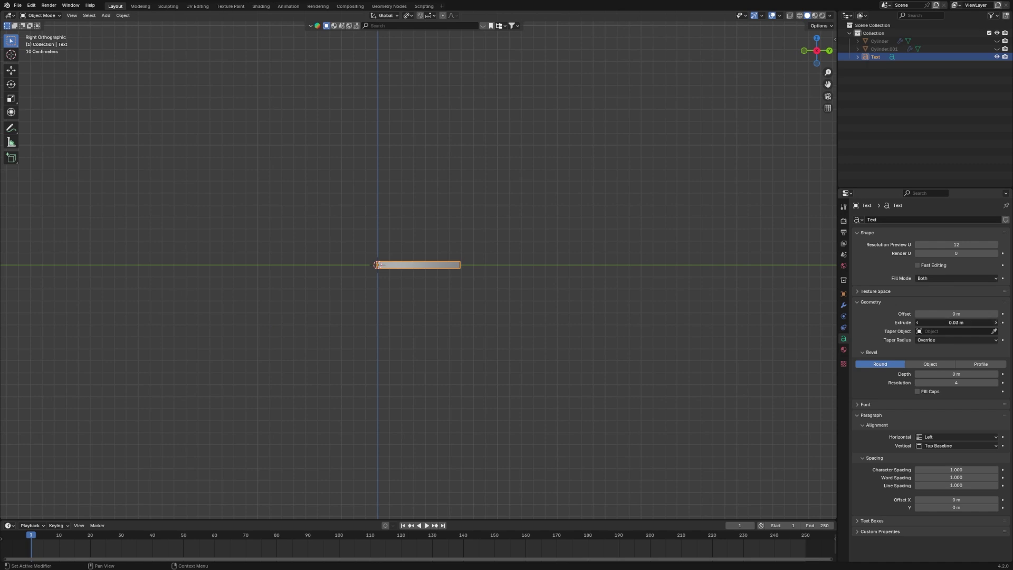
pyautogui.click(997, 323)
pyautogui.moveTo(337, 296); pyautogui.dragTo(401, 295, button='middle')
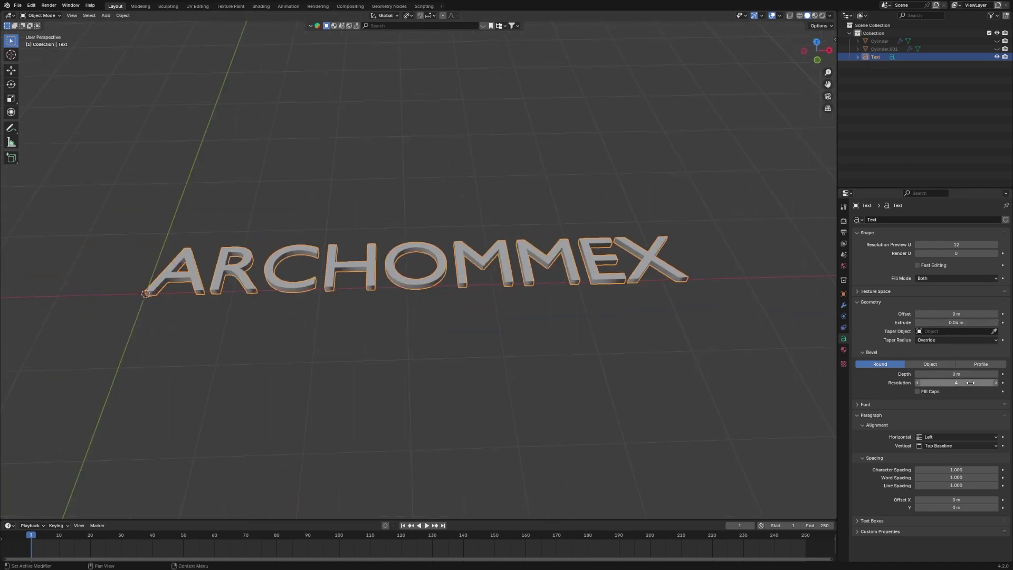
# - Set the text's round bevel depth to 0.01 m
pyautogui.click(949, 376)
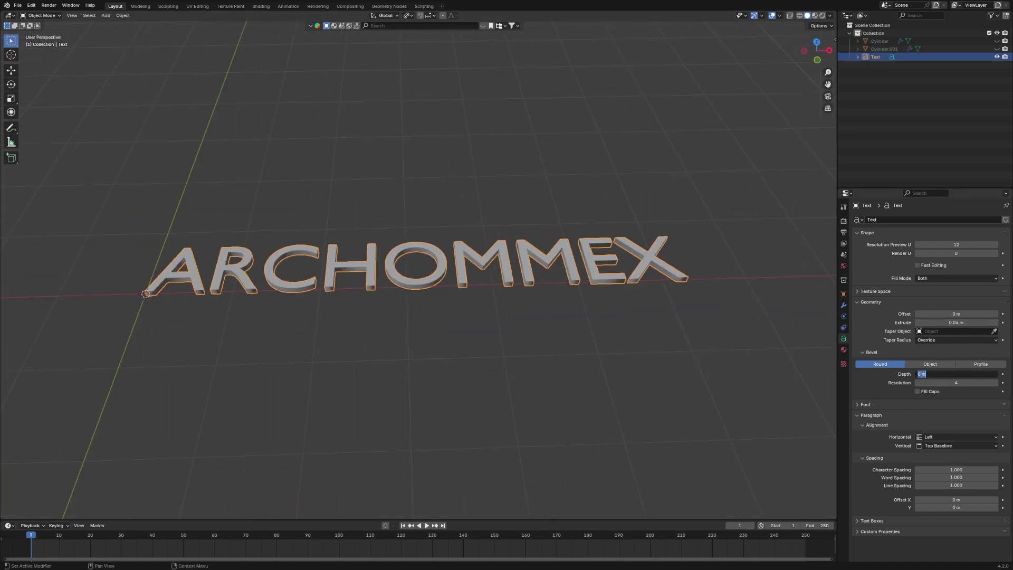
pyautogui.press('Return')
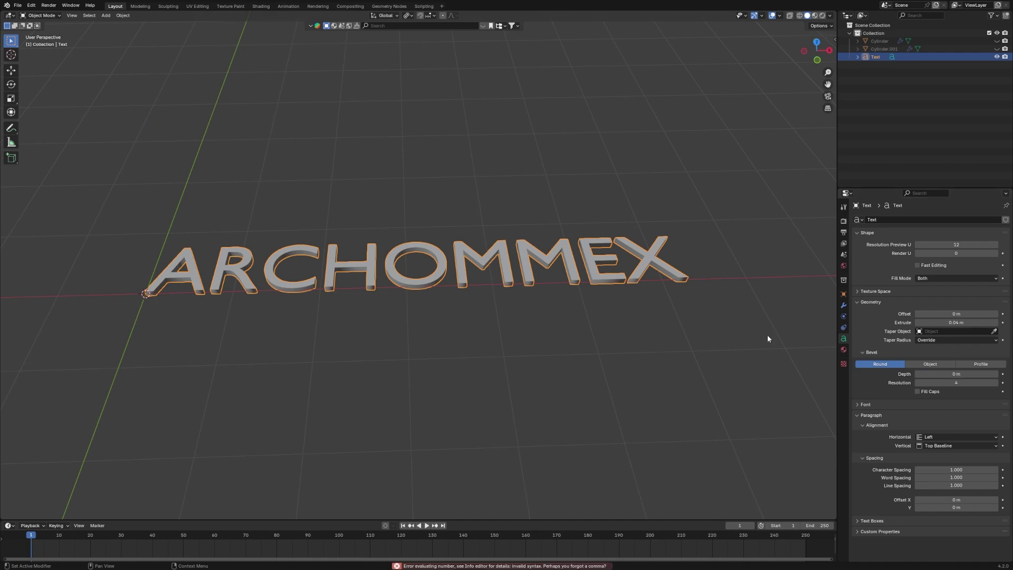
pyautogui.moveTo(767, 335); pyautogui.dragTo(951, 354, button='middle')
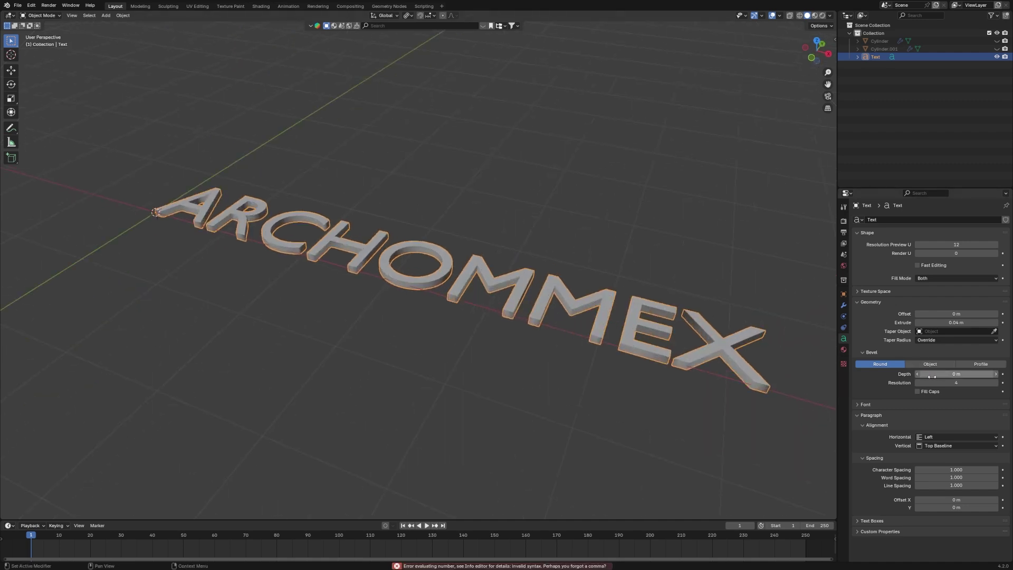
pyautogui.click(997, 374)
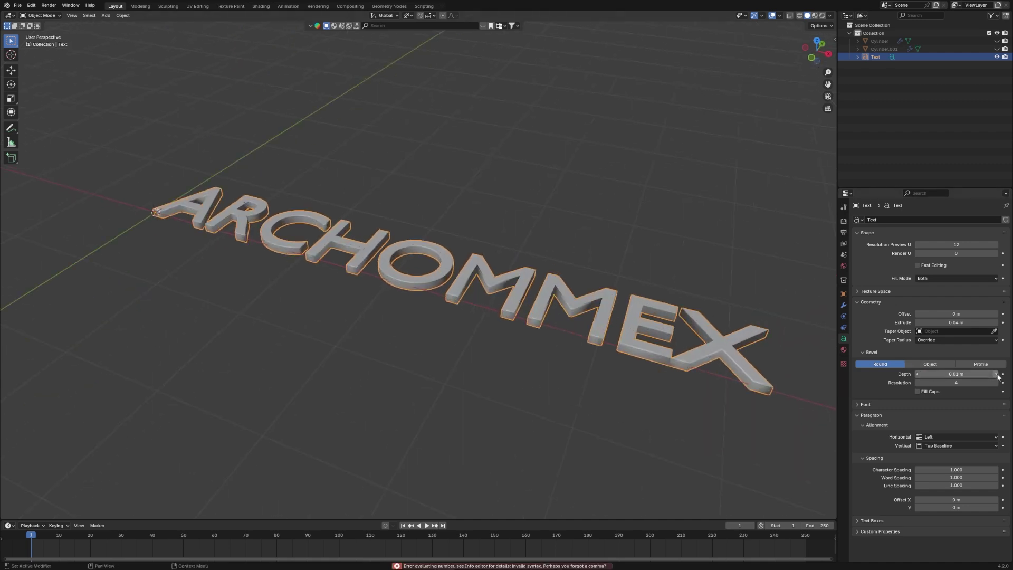
# - Switch to the top view, deselect the text and save the file
pyautogui.press('KP_7')
pyautogui.click(488, 208)
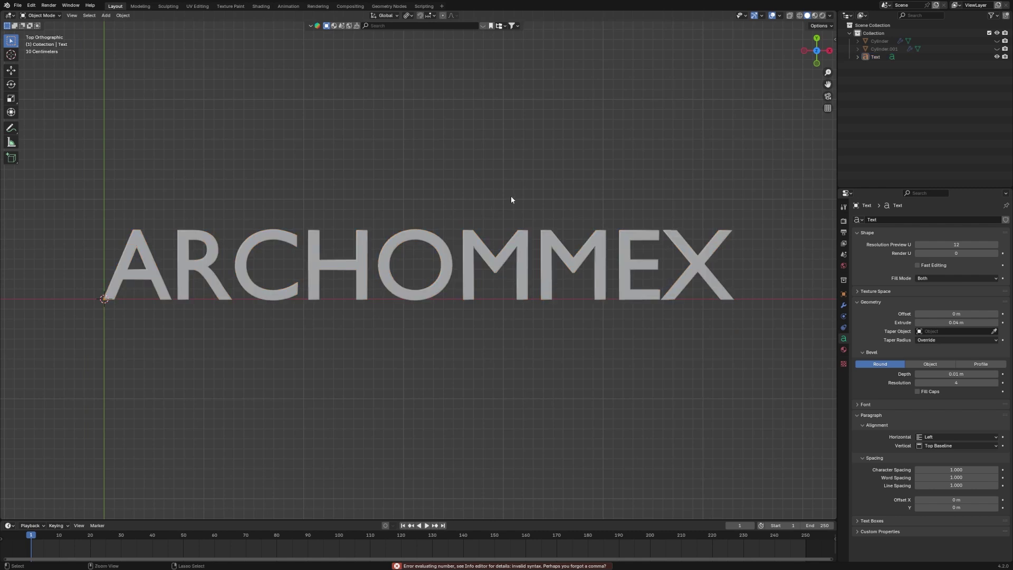
pyautogui.hotkey('ctrl', 's')
# - Select the text object again and unhide both cylinders
pyautogui.click(908, 57)
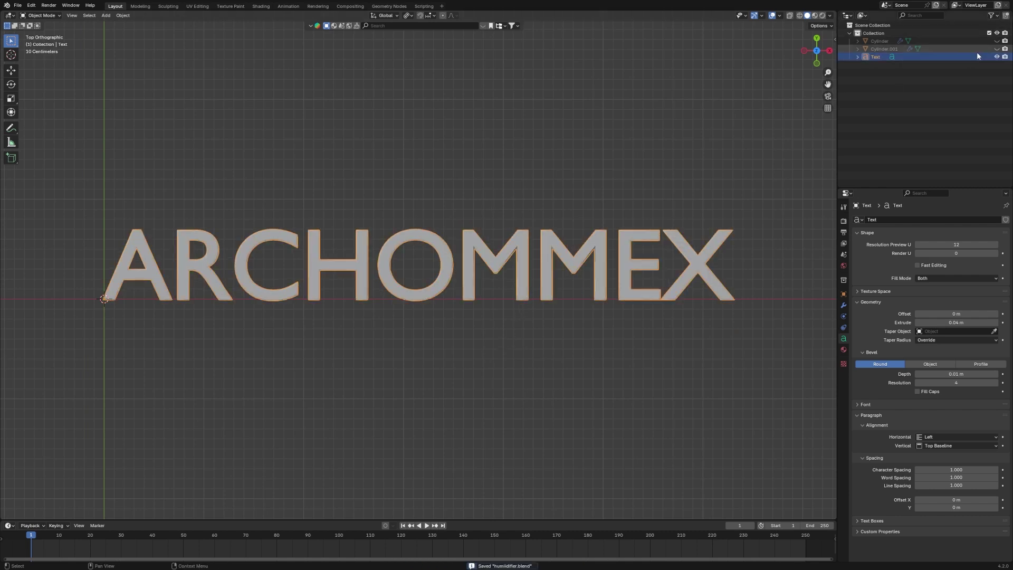
pyautogui.click(998, 48)
pyautogui.click(997, 41)
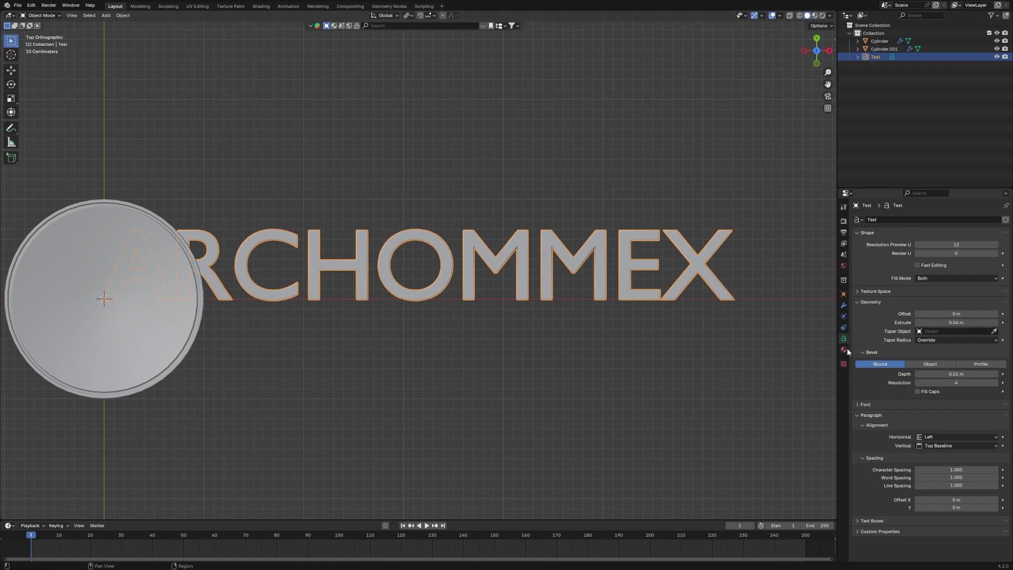
# - Move the text about 1.5 m along X so it sits clear of the cylinders
pyautogui.press('g')
pyautogui.press('x')
pyautogui.click(5, 345)
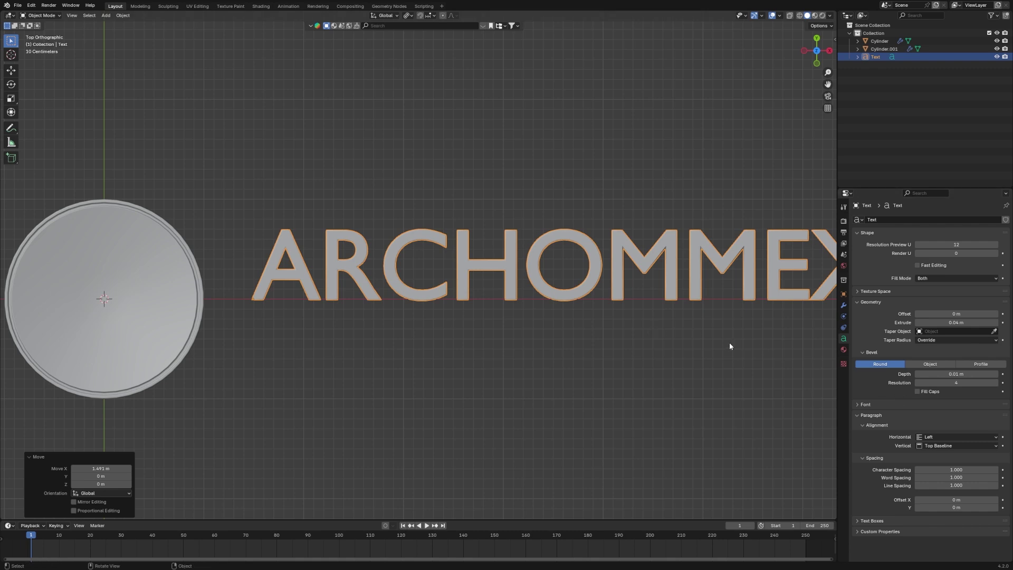
# - Search the system fonts for Dubai and load Dubai Bold as the text's regular font
pyautogui.click(908, 405)
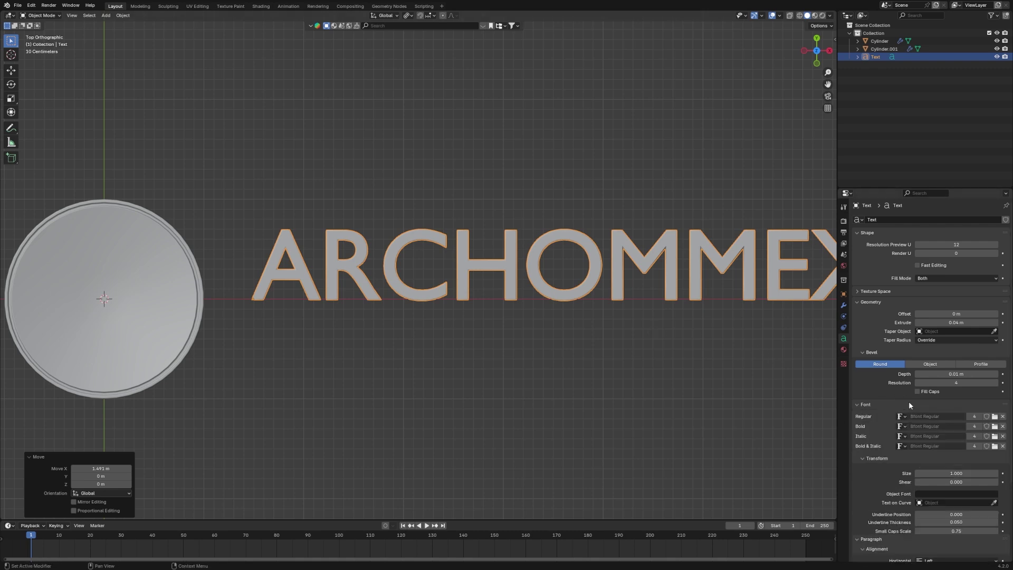
pyautogui.click(995, 417)
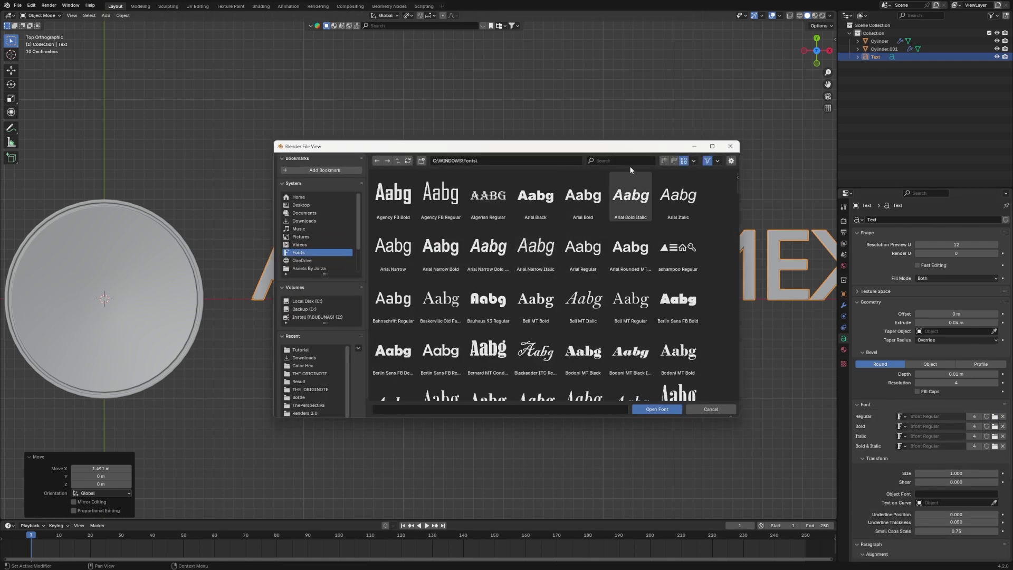
pyautogui.write('duab')
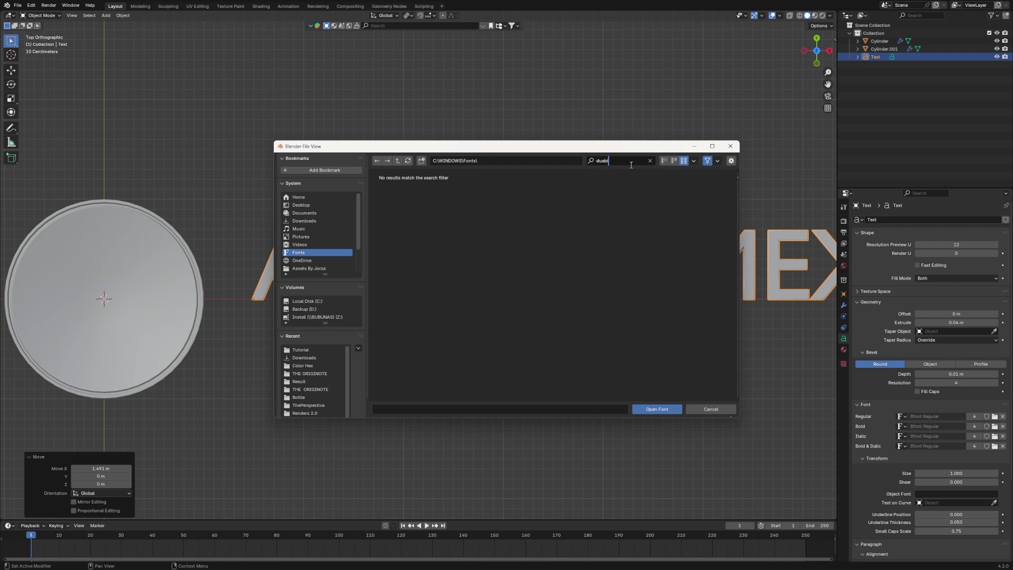
pyautogui.press('BackSpace')
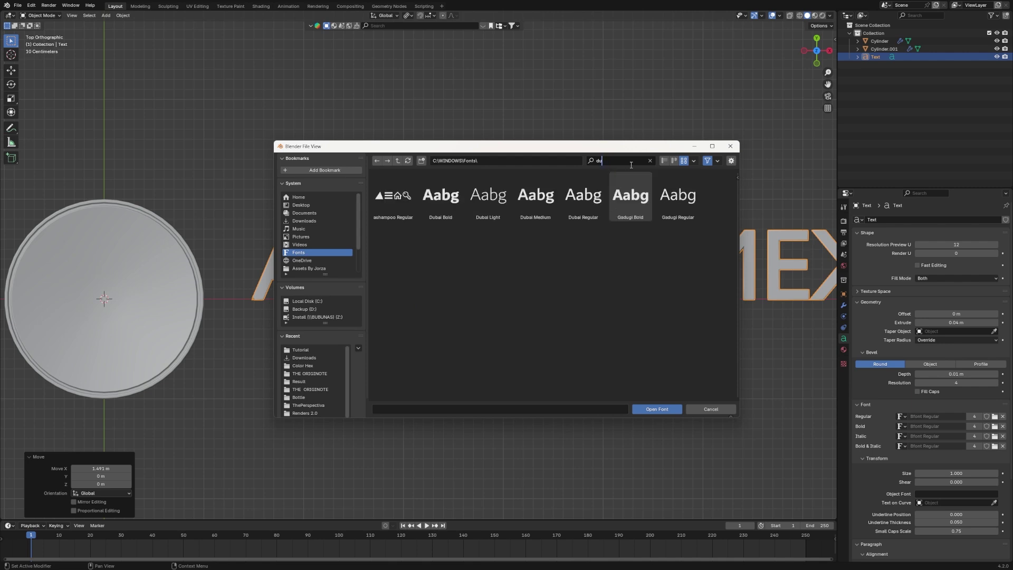
pyautogui.write('bai')
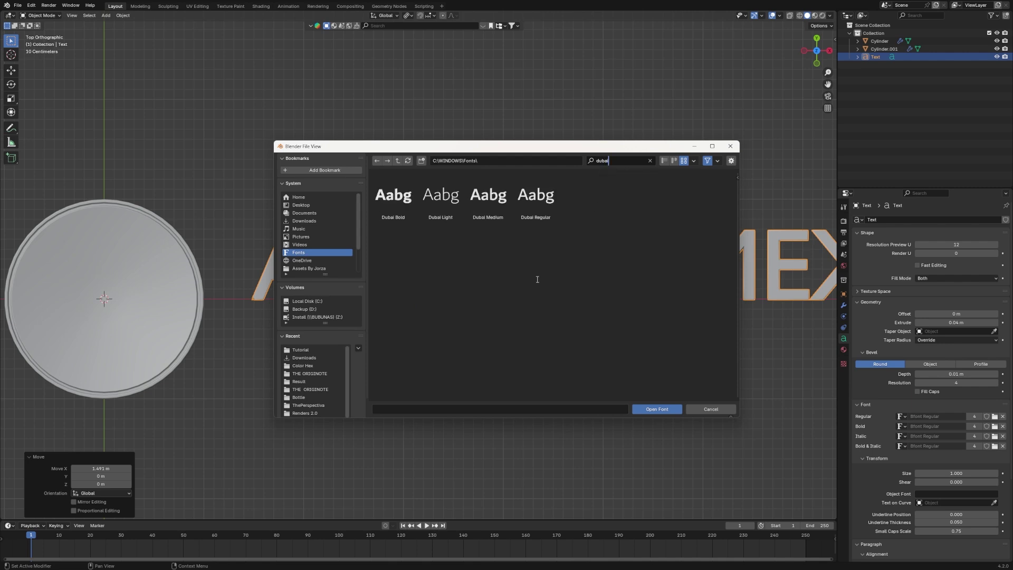
pyautogui.click(393, 196)
pyautogui.click(656, 409)
pyautogui.scroll(-2, 537, 330)
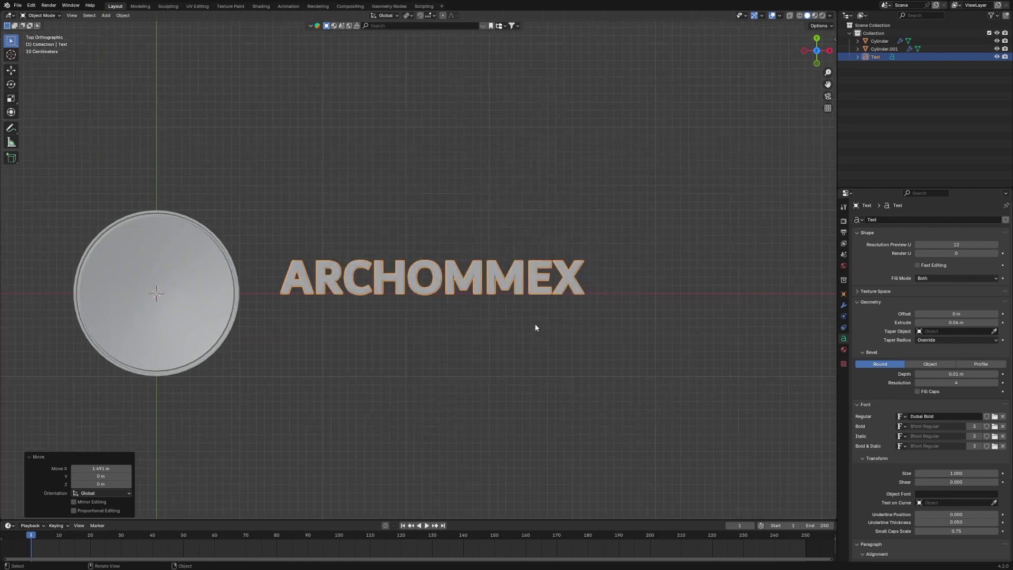
# - Examine the restyled text up close, at an angle and from the top view
pyautogui.scroll(4, 536, 330)
pyautogui.click(573, 363)
pyautogui.click(588, 310)
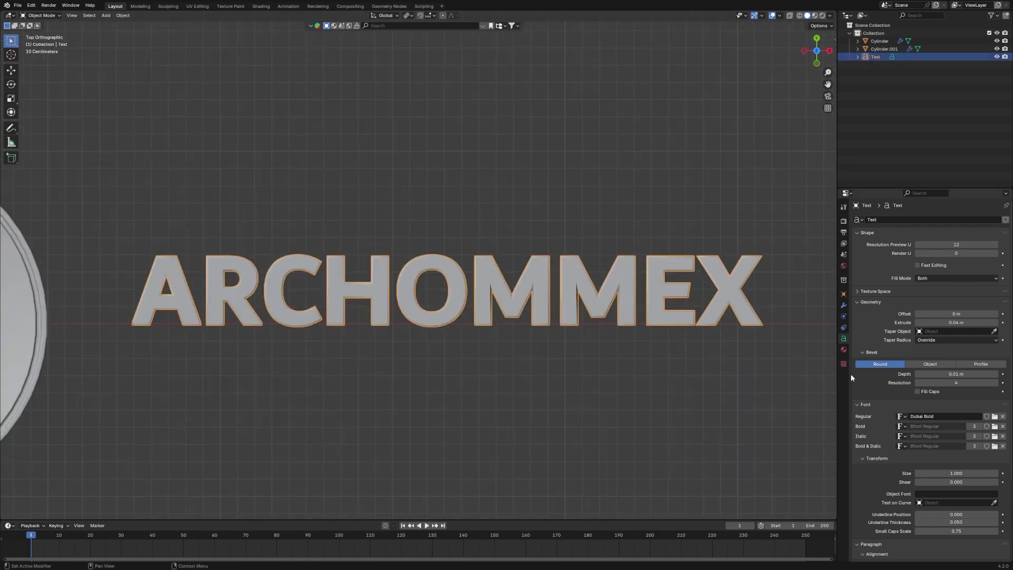
pyautogui.click(643, 400)
pyautogui.scroll(-3, 636, 383)
pyautogui.moveTo(633, 373); pyautogui.dragTo(571, 320, button='middle')
pyautogui.click(588, 270)
pyautogui.press('KP_7')
pyautogui.scroll(-5, 598, 296)
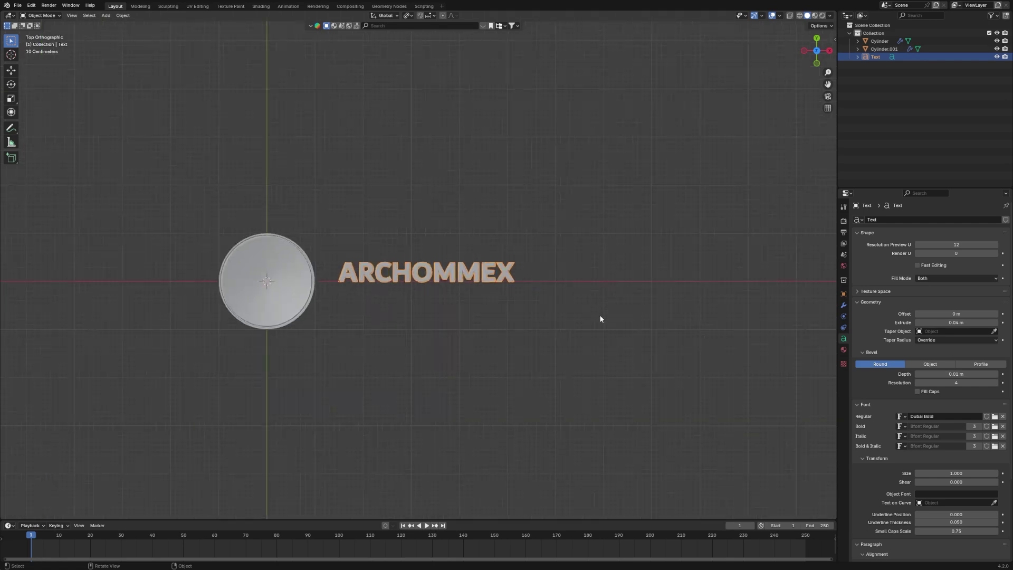
# - Stand the text upright by rotating it 90° about X, and turn it vertical with a -90° rotation about Y
pyautogui.write('rx90')
pyautogui.press('Return')
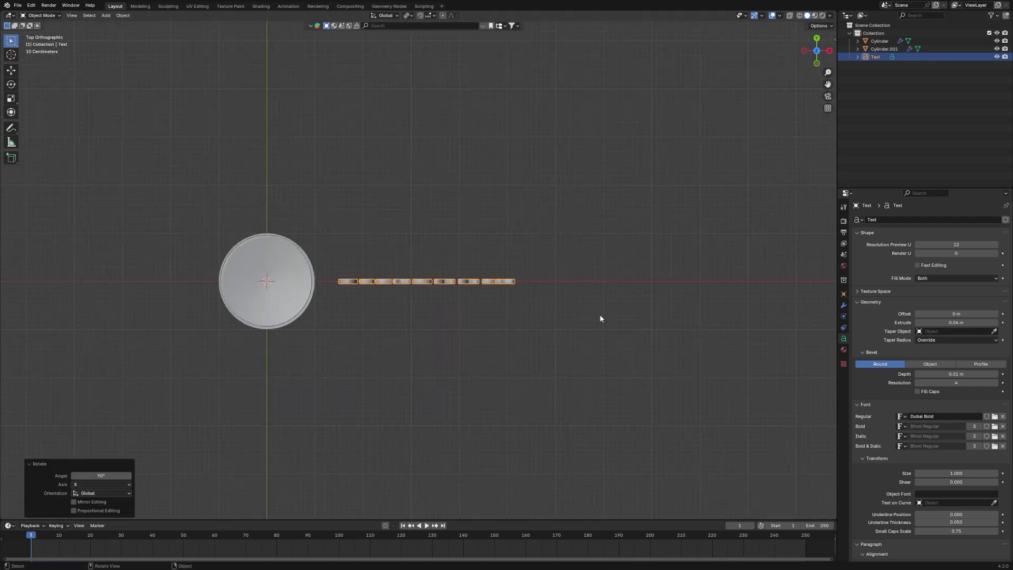
pyautogui.press('KP_1')
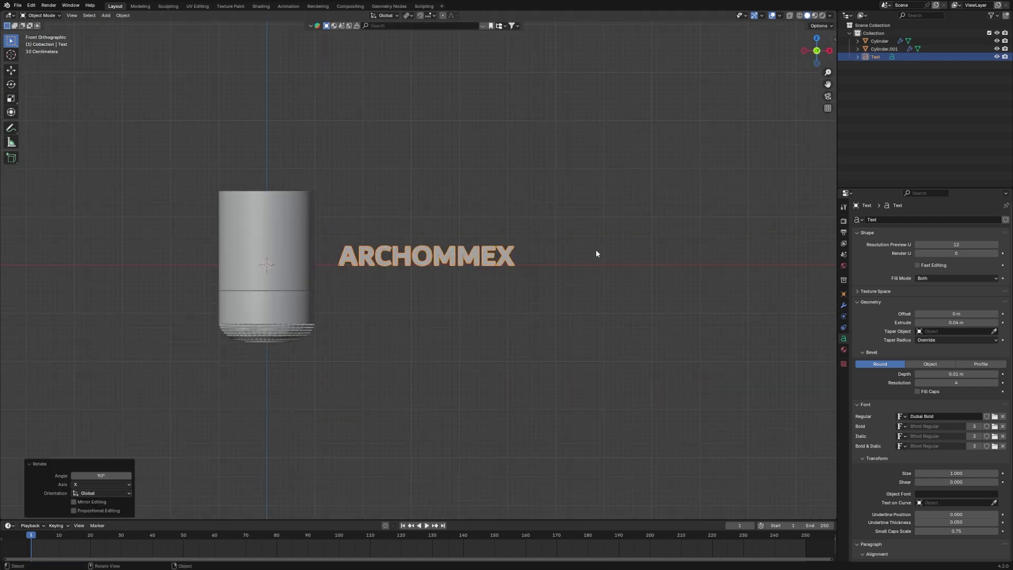
pyautogui.press('r')
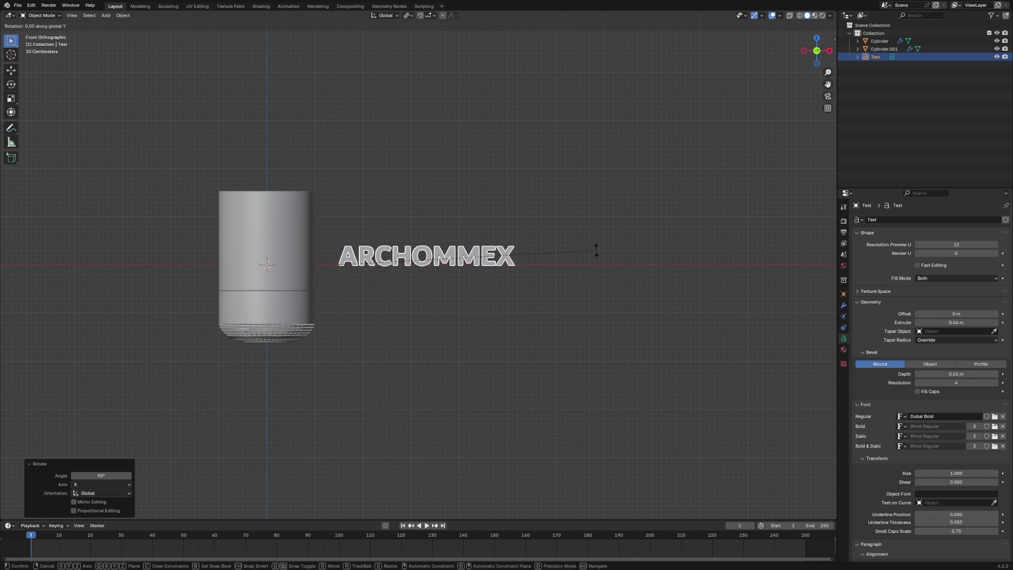
pyautogui.write('y-90')
pyautogui.press('Return')
pyautogui.scroll(3, 483, 220)
pyautogui.scroll(-2, 483, 219)
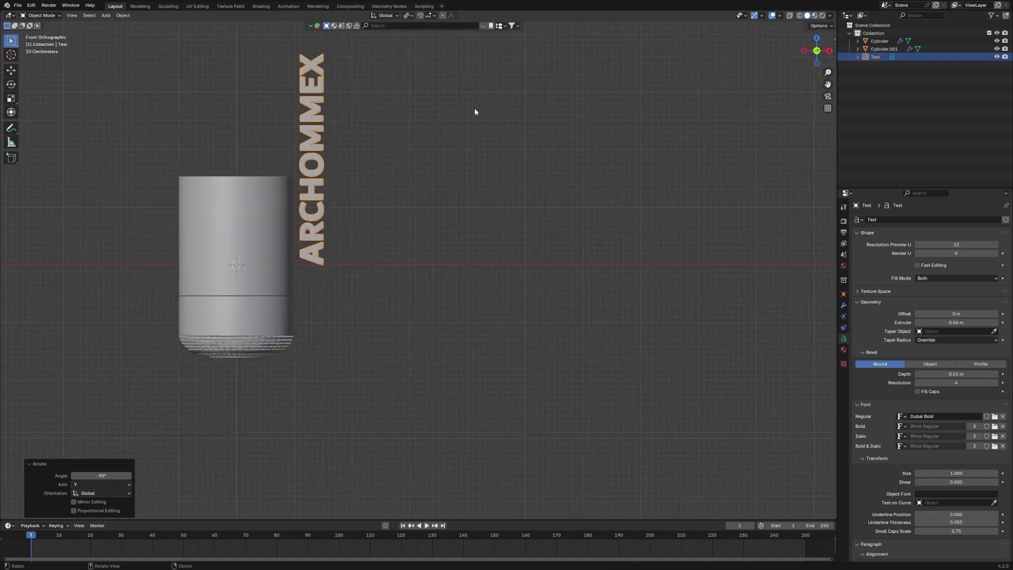
# - Rotate the text 180° about Y so it reads from top to bottom
pyautogui.write('r')
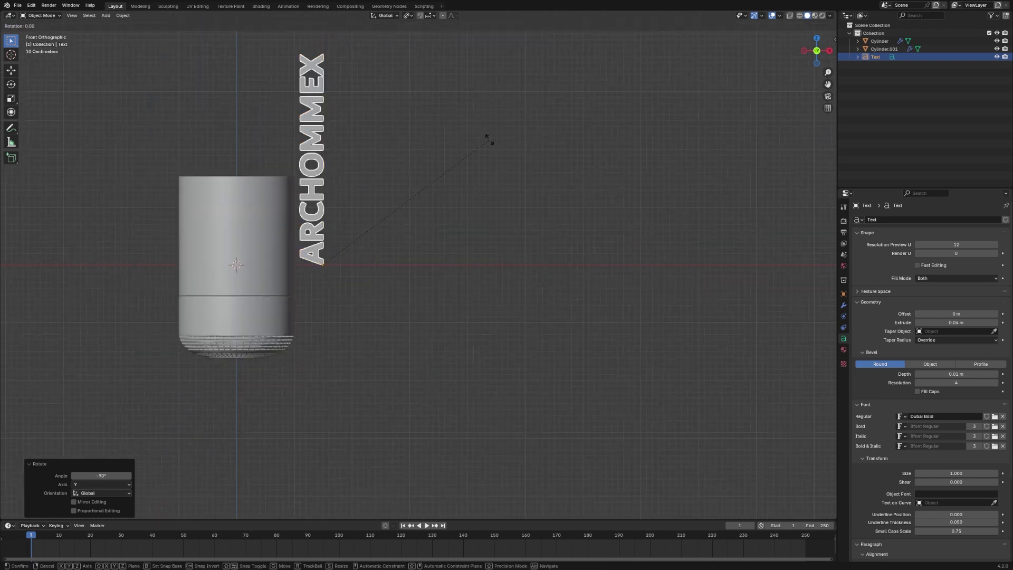
pyautogui.write('y180')
pyautogui.press('Return')
pyautogui.scroll(-1, 482, 276)
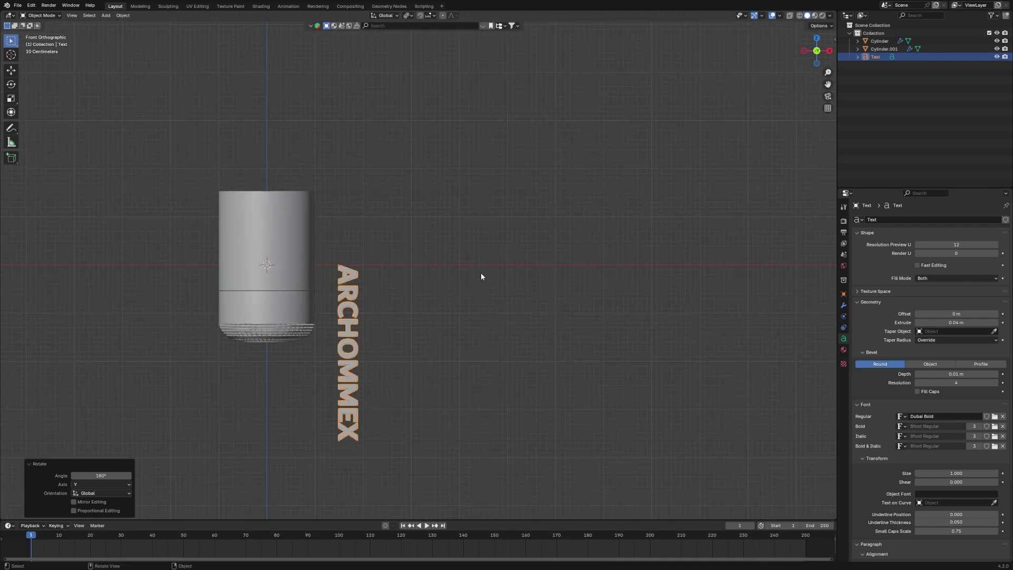
# - Move the text over the cylinder in the front view and scale it down by about 0.19
pyautogui.press('g')
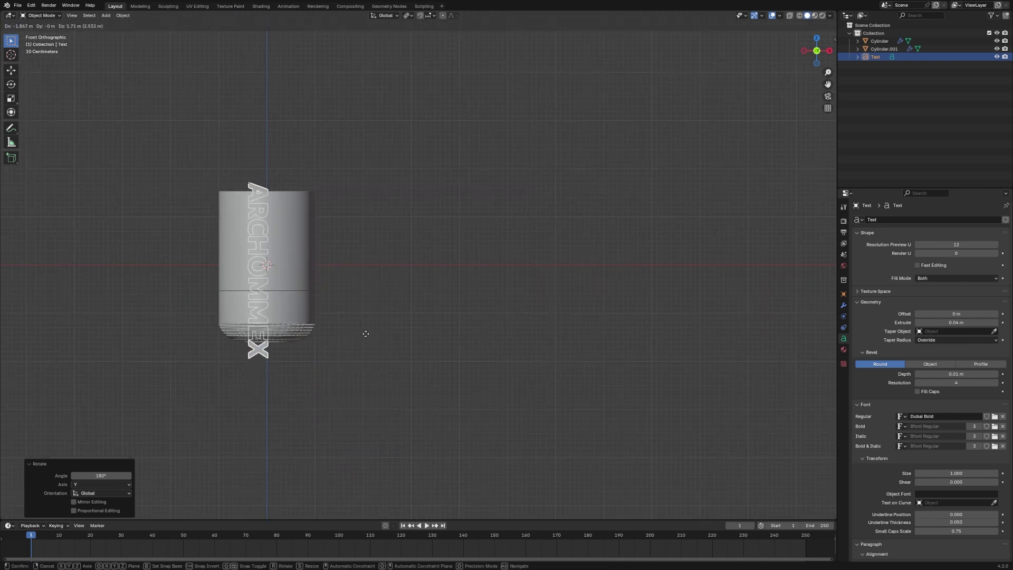
pyautogui.click(376, 339)
pyautogui.press('s')
pyautogui.click(293, 210)
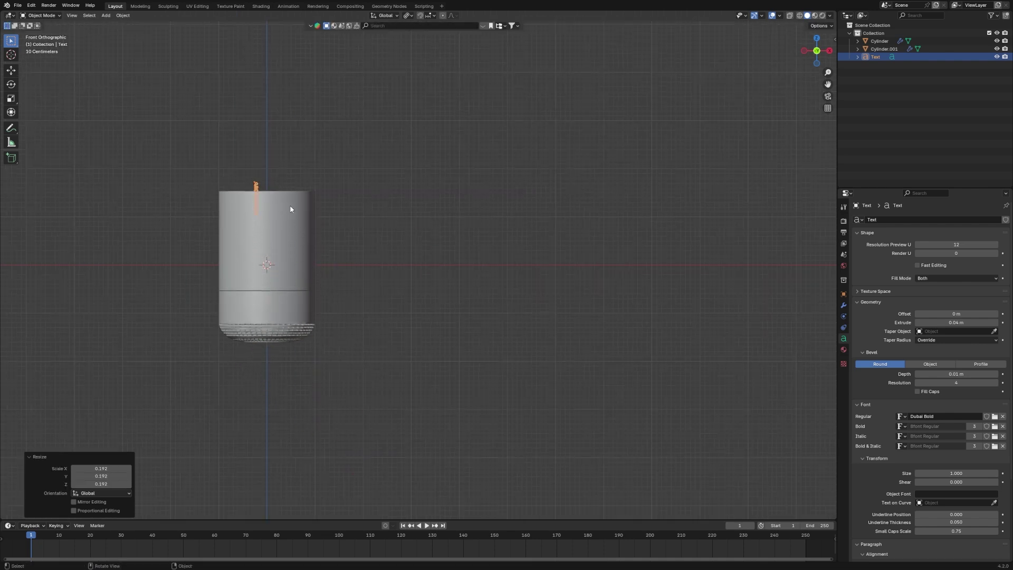
# - In the right view, move the text about -0.99 m in Y and -0.33 m in Z onto the cylinder's front surface
pyautogui.scroll(2, 294, 211)
pyautogui.press('KP_7')
pyautogui.press('`')
pyautogui.click(527, 202)
pyautogui.scroll(2, 490, 198)
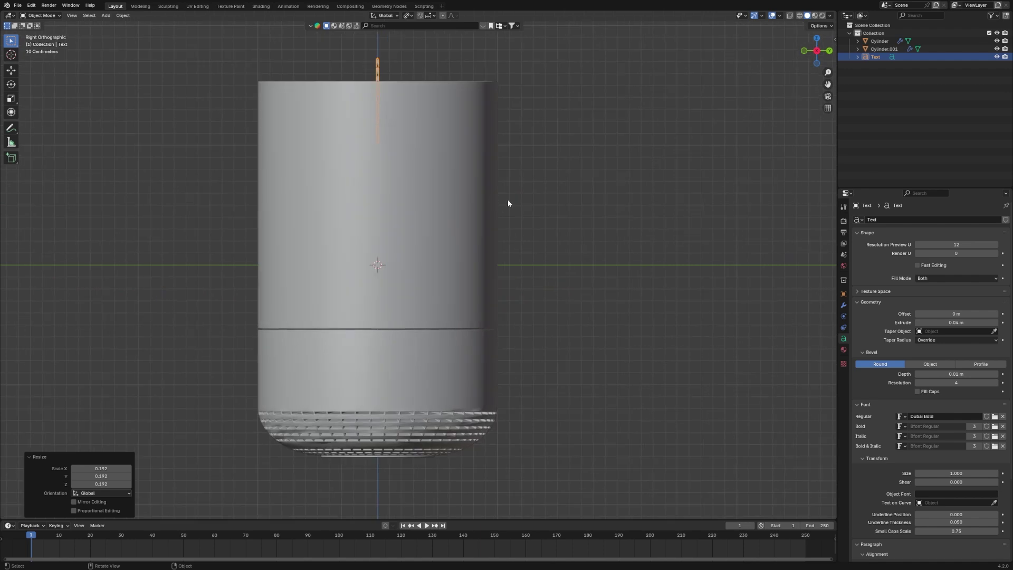
pyautogui.press('g')
pyautogui.click(386, 240)
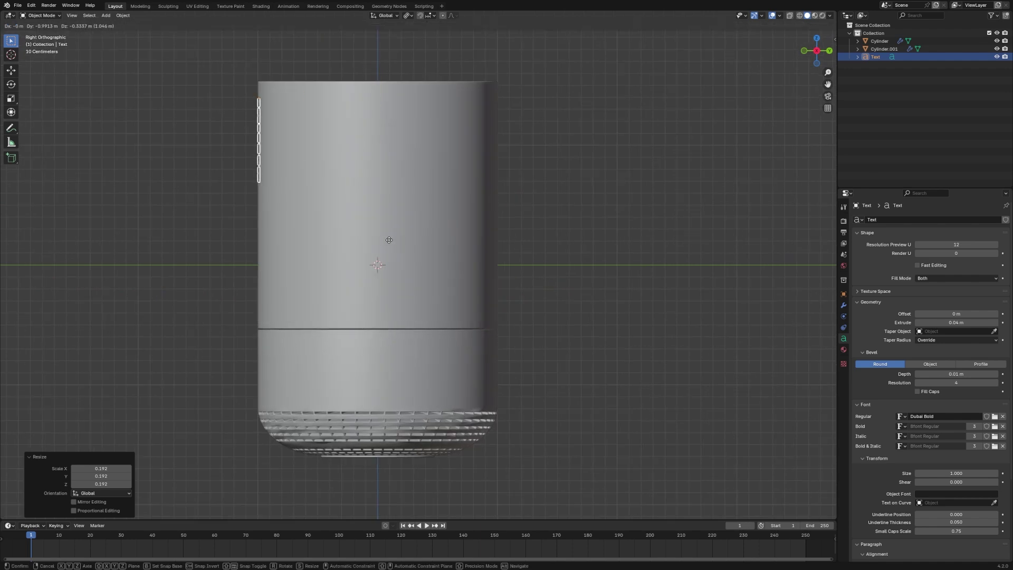
# - Zoom in on the text and shift it outward along Y about 0.01 m so it protrudes slightly from the cylinder
pyautogui.press('`')
pyautogui.click(463, 301)
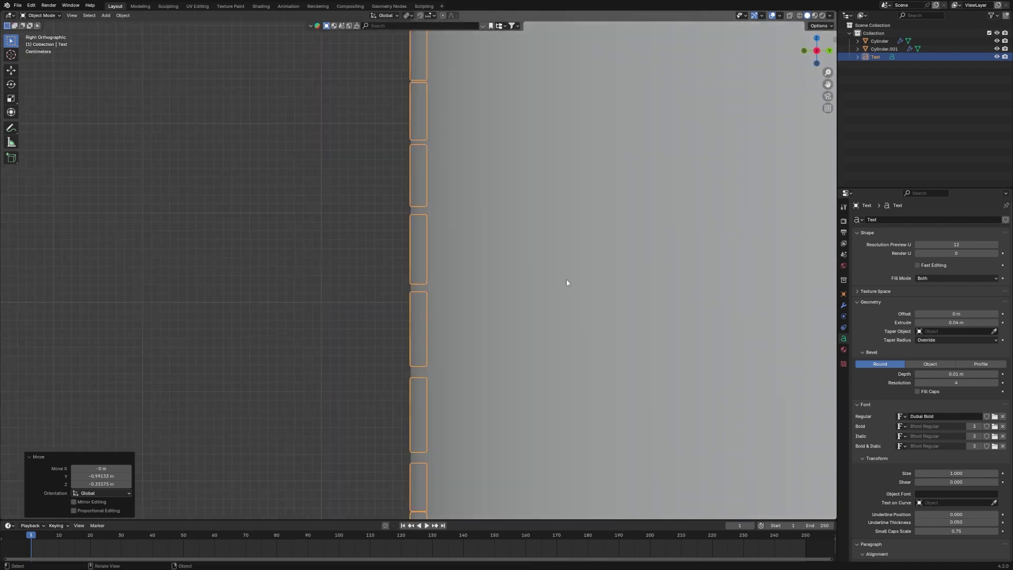
pyautogui.press('g')
pyautogui.press('y')
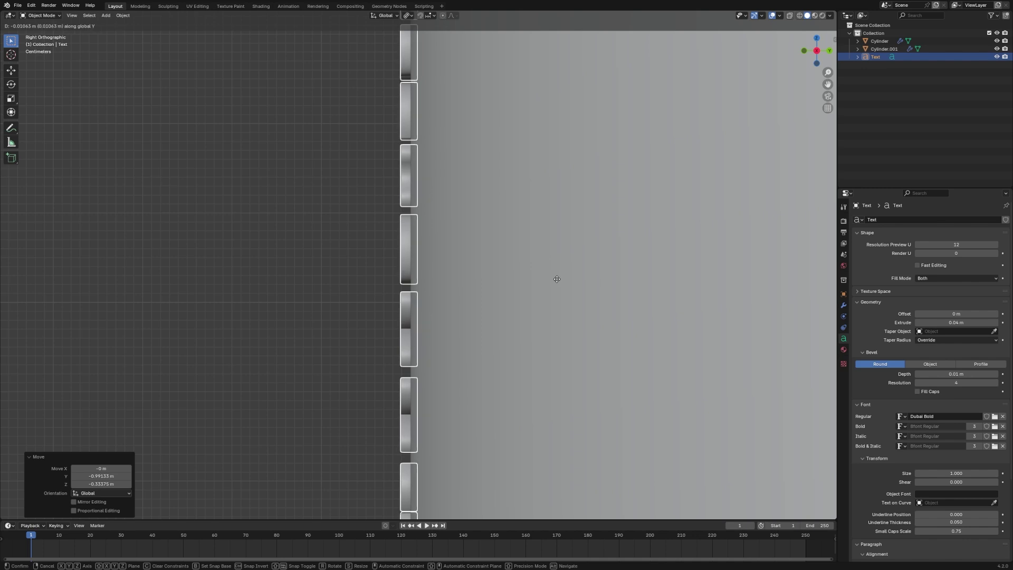
pyautogui.click(557, 279)
pyautogui.click(344, 318)
# - In the top view, move the text to the centre of the cylinder's front edge so it just touches the surface
pyautogui.moveTo(340, 318); pyautogui.dragTo(526, 350, button='middle')
pyautogui.scroll(-3, 527, 351)
pyautogui.press('`')
pyautogui.click(544, 283)
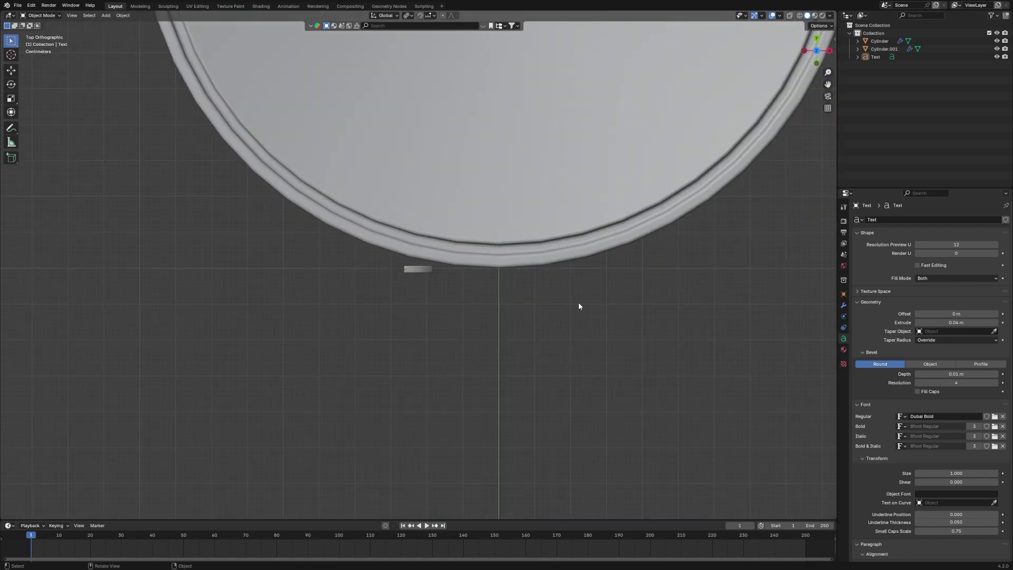
pyautogui.click(425, 269)
pyautogui.press('g')
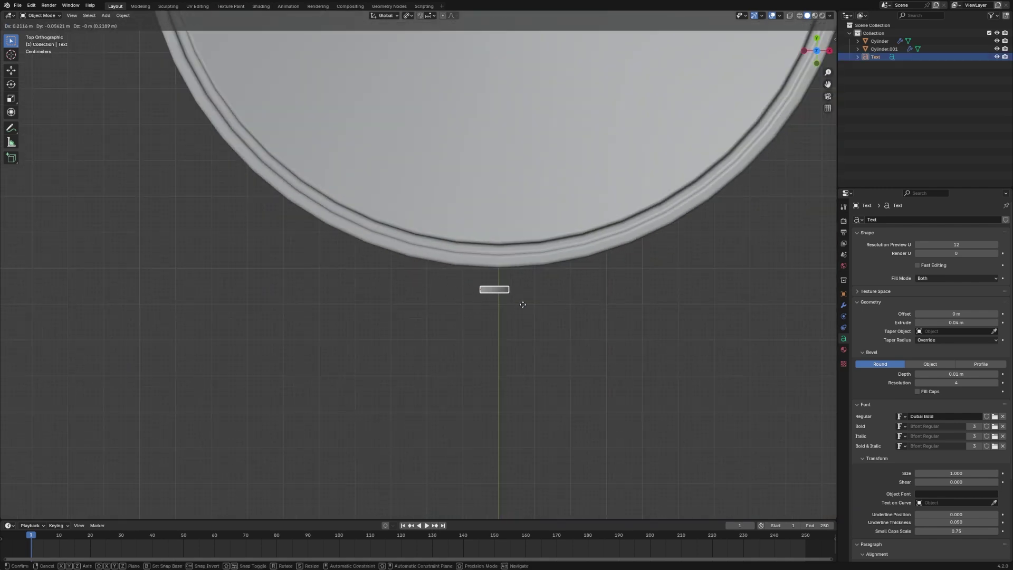
pyautogui.click(526, 285)
pyautogui.click(546, 350)
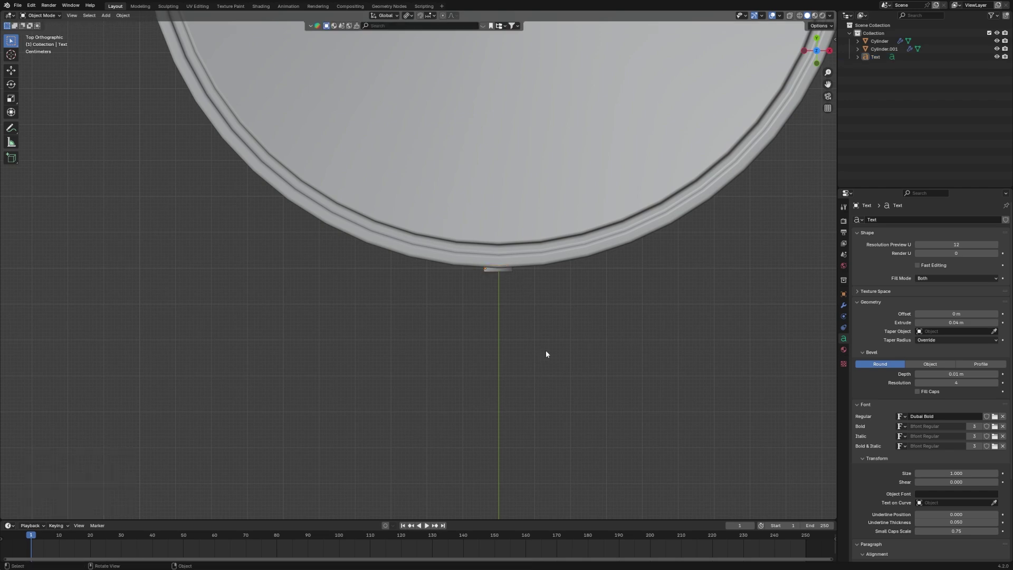
# - Scale the text down by about 0.63 and reduce it slightly more in the front view
pyautogui.moveTo(546, 350); pyautogui.dragTo(587, 236, button='middle')
pyautogui.scroll(-1, 660, 267)
pyautogui.moveTo(573, 311); pyautogui.dragTo(552, 259, button='middle')
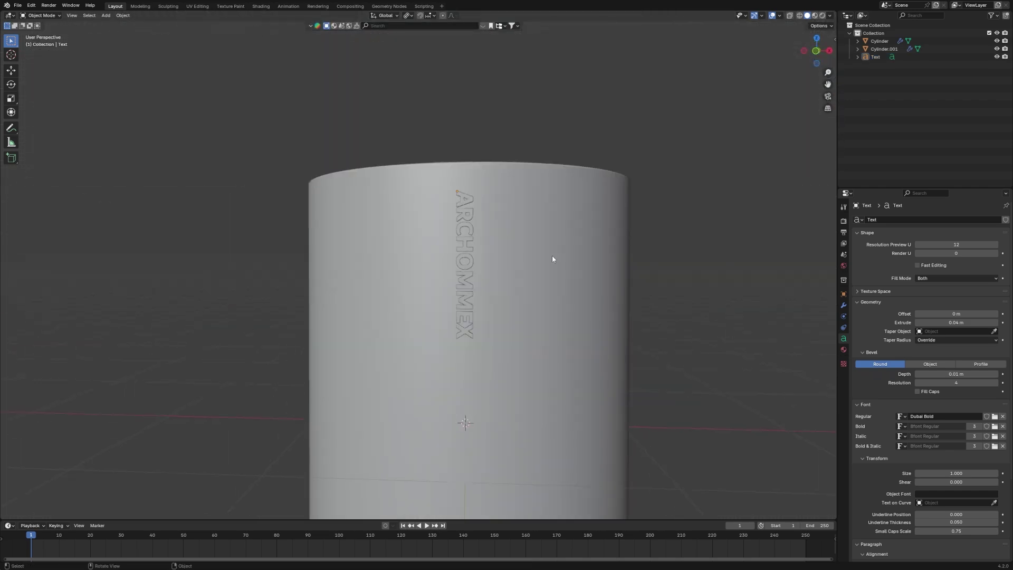
pyautogui.click(464, 318)
pyautogui.press('s')
pyautogui.click(538, 296)
pyautogui.press('`')
pyautogui.click(477, 222)
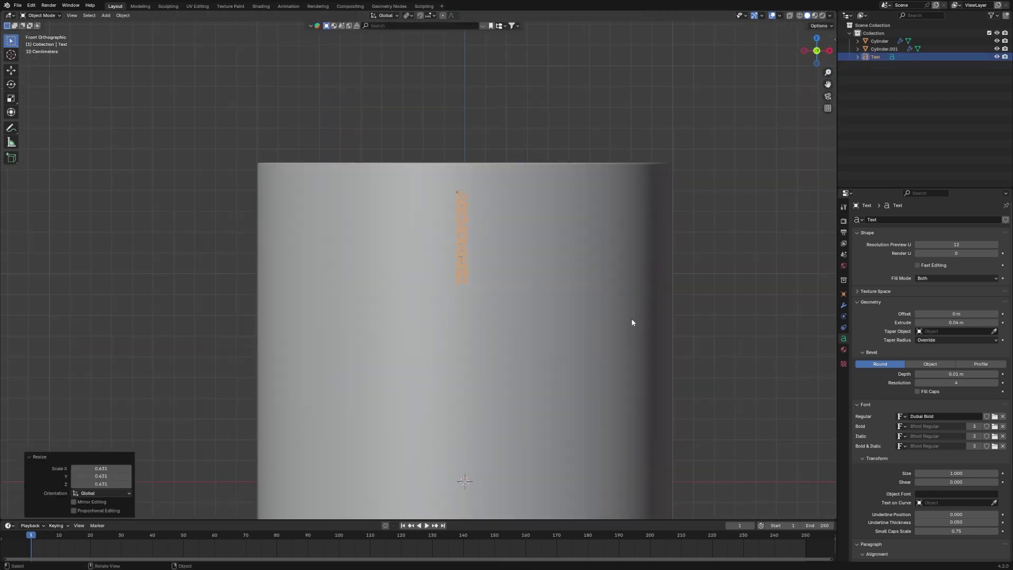
pyautogui.press('s')
pyautogui.click(586, 294)
pyautogui.click(721, 315)
pyautogui.scroll(-4, 710, 310)
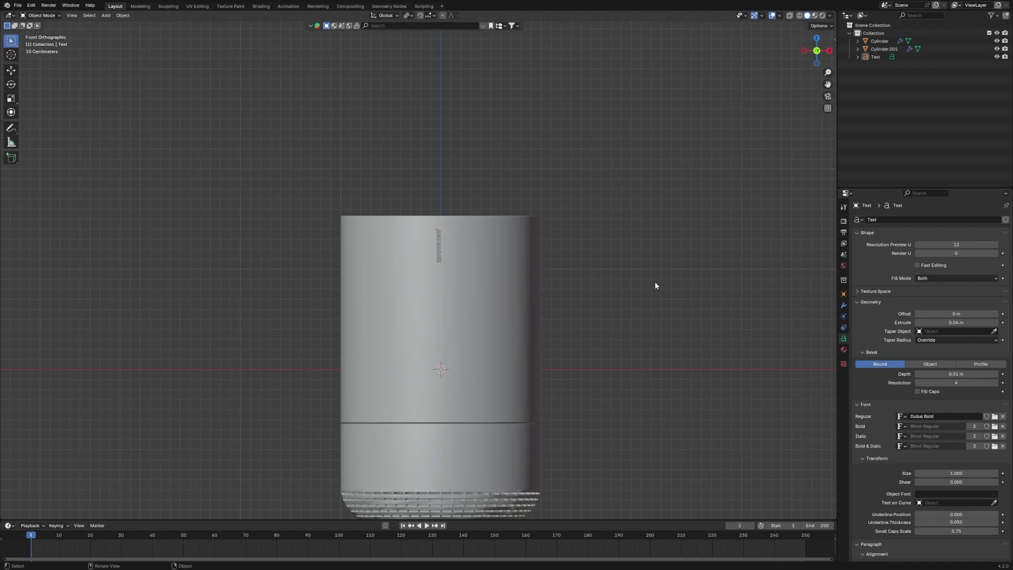
# - Lower the text along Z by about 1.5 m to just above the cylinders' seam, and scale it up by about 1.2
pyautogui.click(442, 258)
pyautogui.press('g')
pyautogui.press('z')
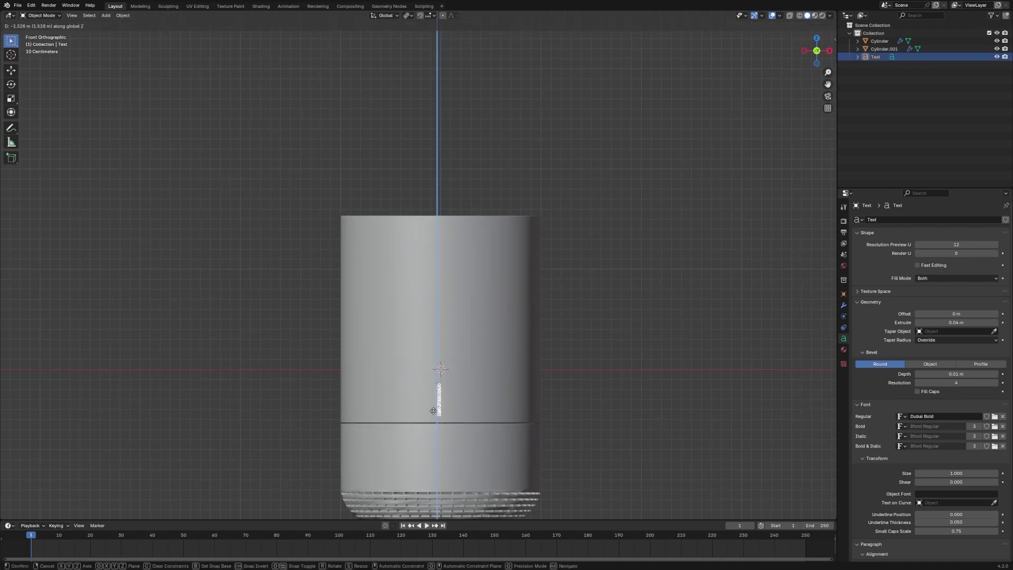
pyautogui.click(434, 407)
pyautogui.press('s')
pyautogui.press('Escape')
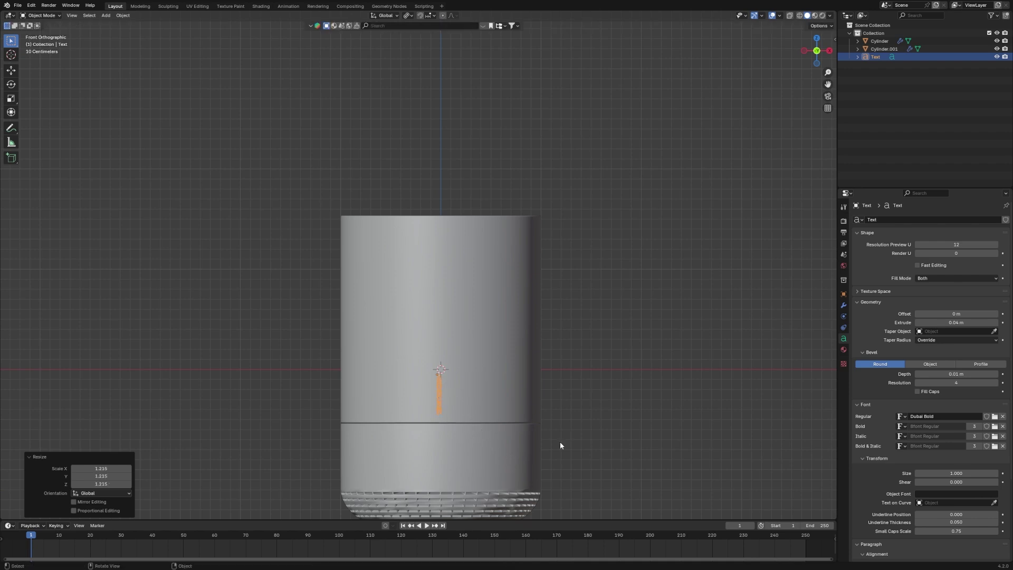
pyautogui.click(570, 435)
pyautogui.scroll(-3, 589, 369)
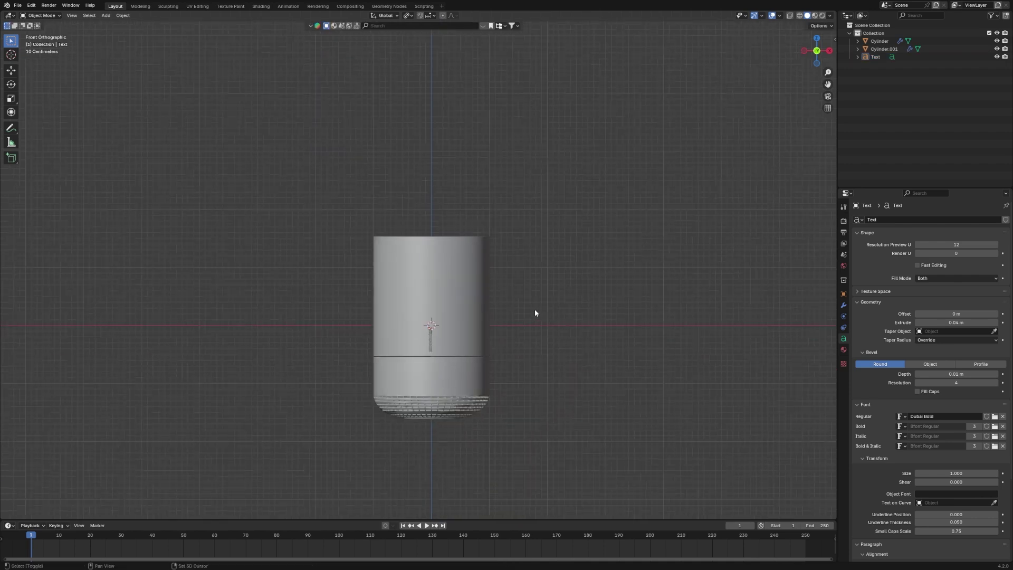
# - Add an ico sphere with 2 subdivisions and a 1 m radius, and apply Shade Auto Smooth to it
pyautogui.hotkey('shift', 'a')
pyautogui.moveTo(514, 285)
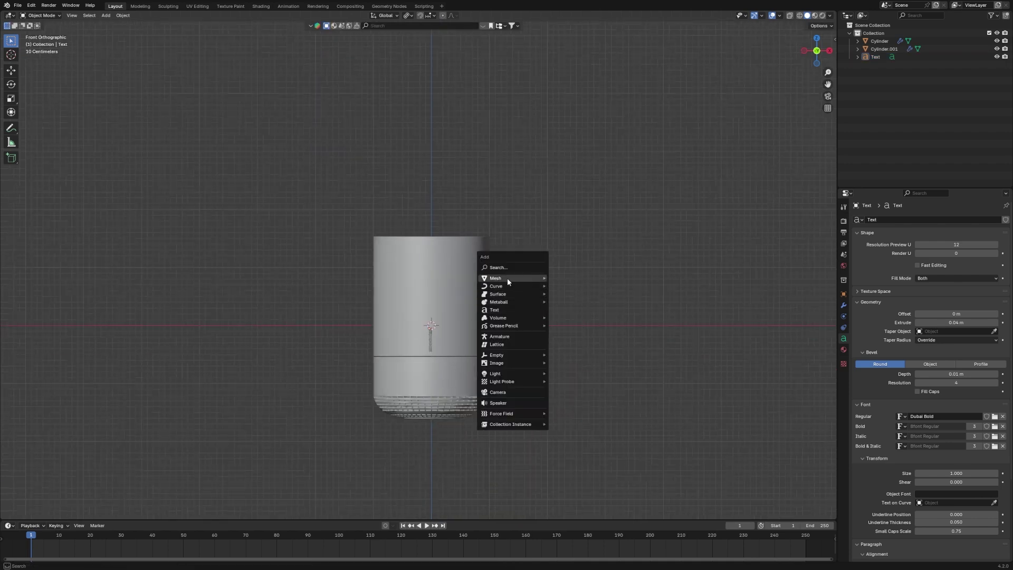
pyautogui.click(580, 310)
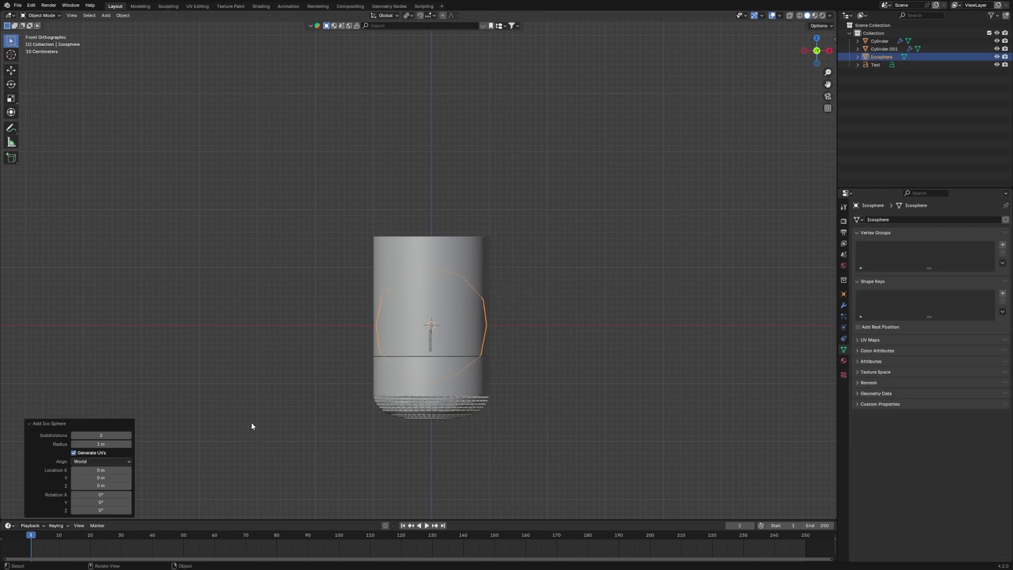
pyautogui.scroll(2, 537, 348)
pyautogui.rightClick(470, 345)
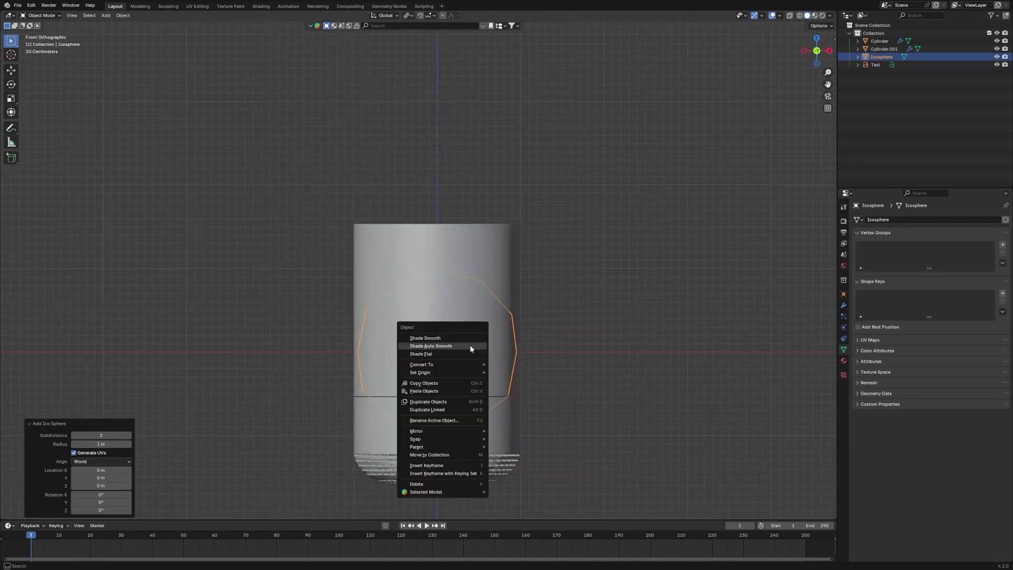
pyautogui.click(470, 344)
# - Scale the ico sphere down to about 0.037 of its size, and reduce it further by about half in the front view
pyautogui.press('s')
pyautogui.click(443, 349)
pyautogui.press('KP_Decimal')
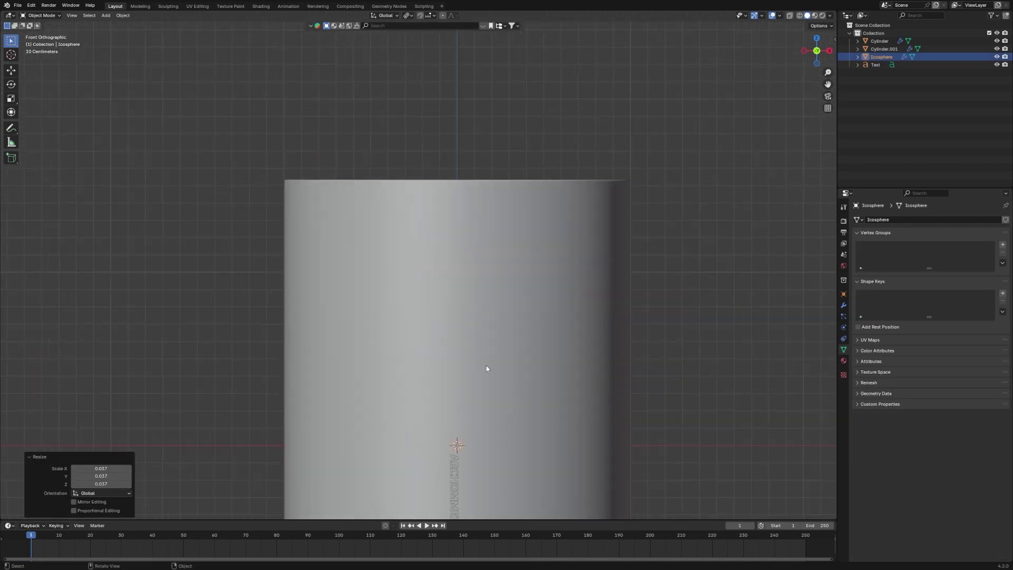
pyautogui.press('s')
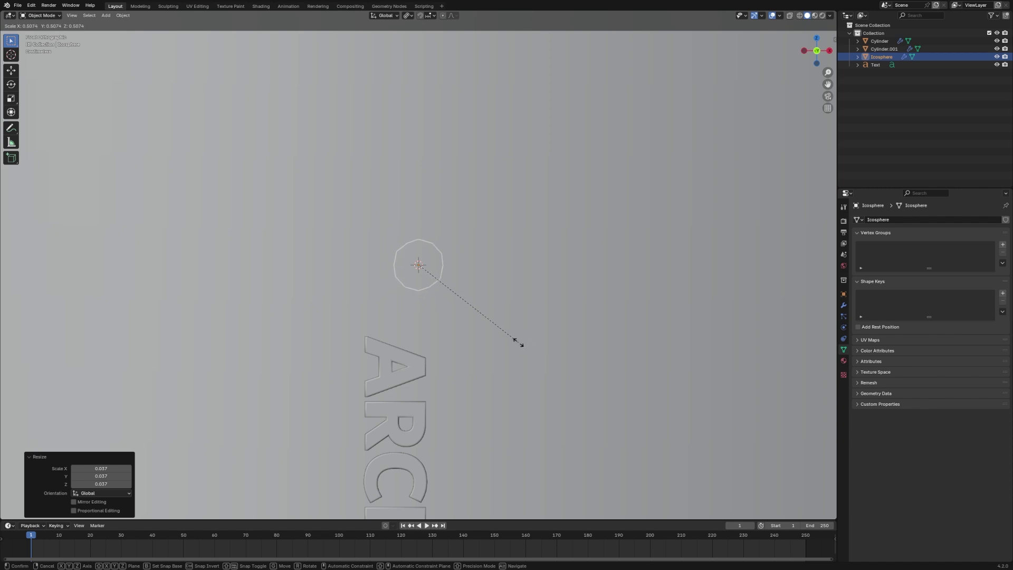
pyautogui.click(520, 343)
# - In the right view, move the sphere about 1 m along negative Y onto the cylinder's front surface
pyautogui.press('KP_3')
pyautogui.press('g')
pyautogui.press('y')
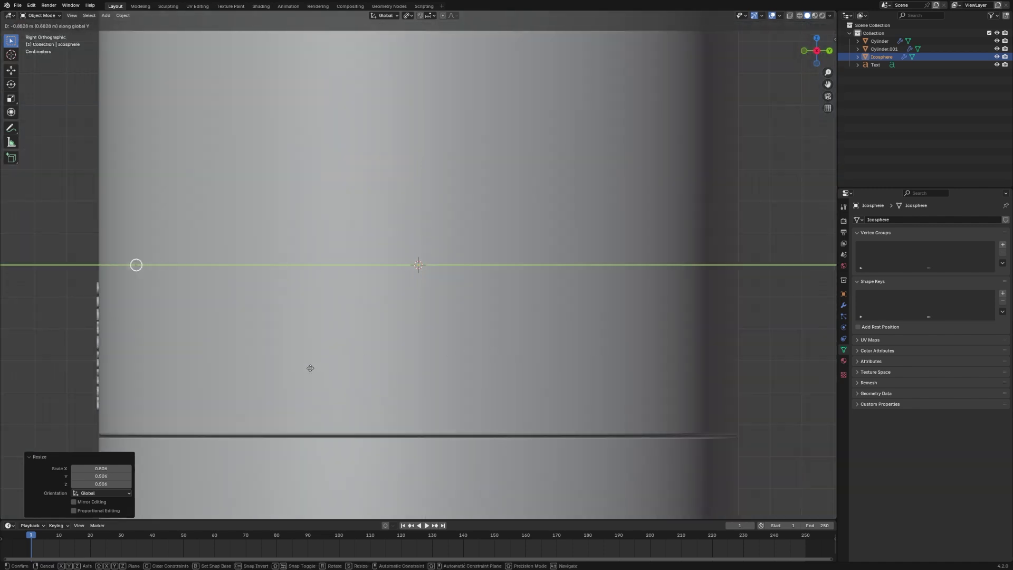
pyautogui.click(278, 373)
# - In the front view, centre the sphere above the vertical text by moving it about 0.014 m along negative X, and scale it by about 0.655
pyautogui.press('KP_1')
pyautogui.press('KP_1')
pyautogui.scroll(4, 607, 341)
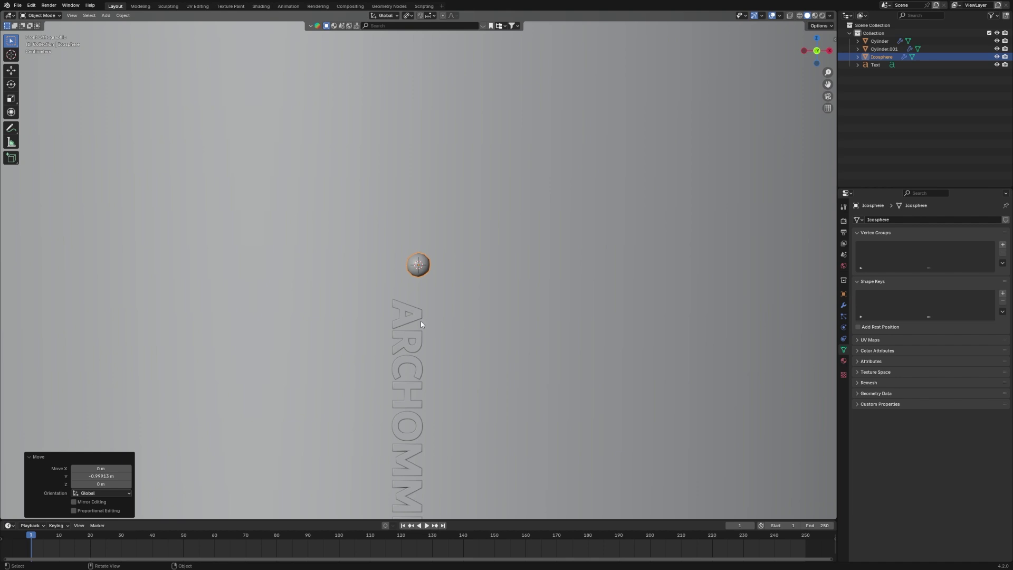
pyautogui.press('g')
pyautogui.click(588, 272)
pyautogui.press('s')
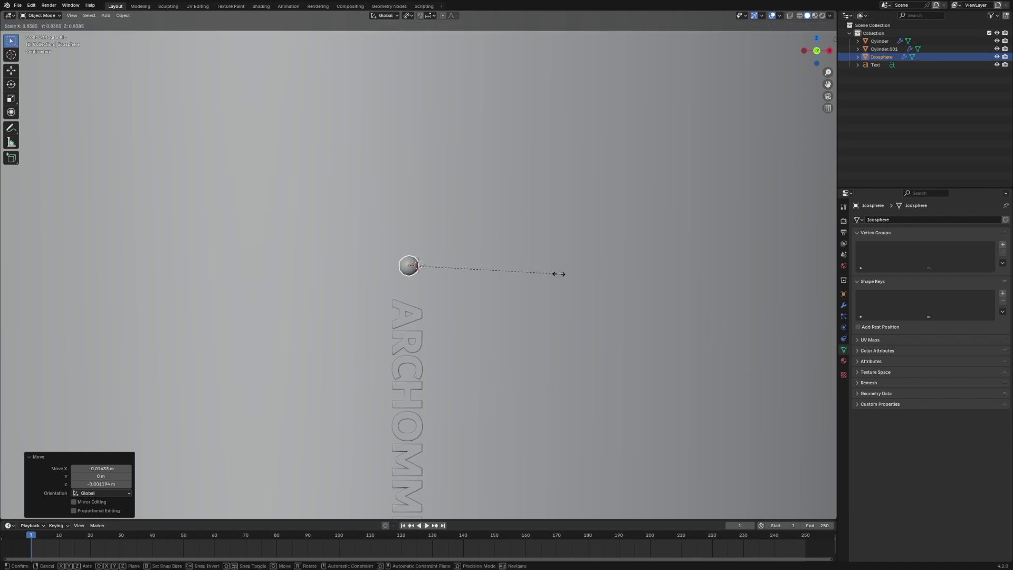
pyautogui.click(527, 279)
# - Check in the right view how far the sphere protrudes from the cylinder, and save the file
pyautogui.press('KP_3')
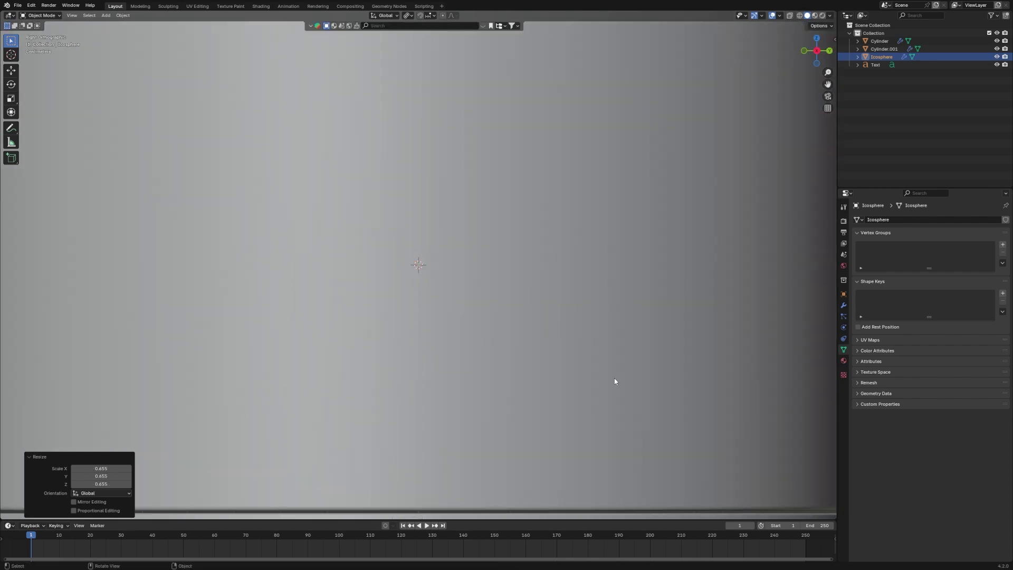
pyautogui.scroll(-5, 536, 353)
pyautogui.scroll(4, 536, 353)
pyautogui.press('`')
pyautogui.press('`')
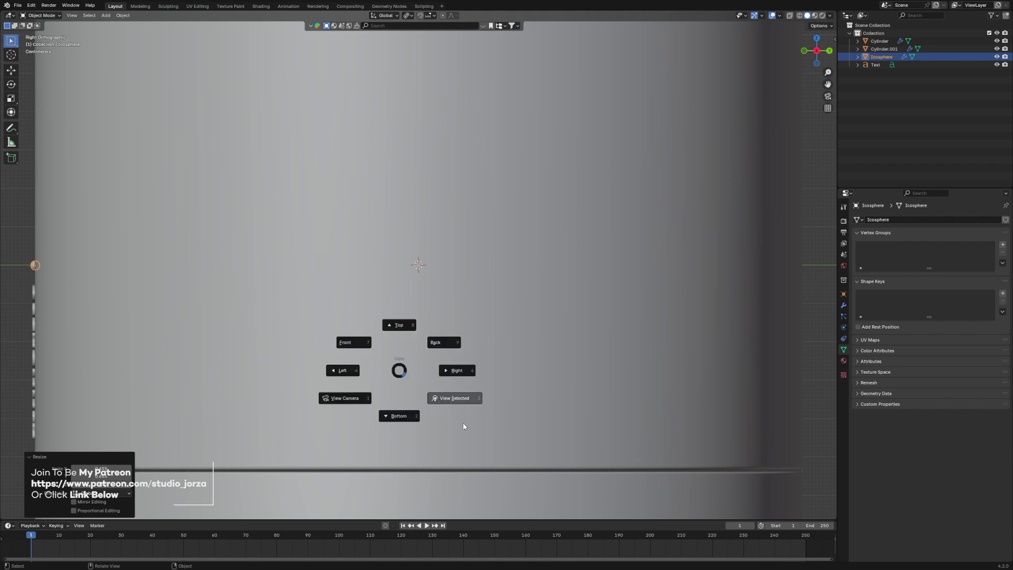
pyautogui.click(464, 426)
pyautogui.scroll(-7, 389, 385)
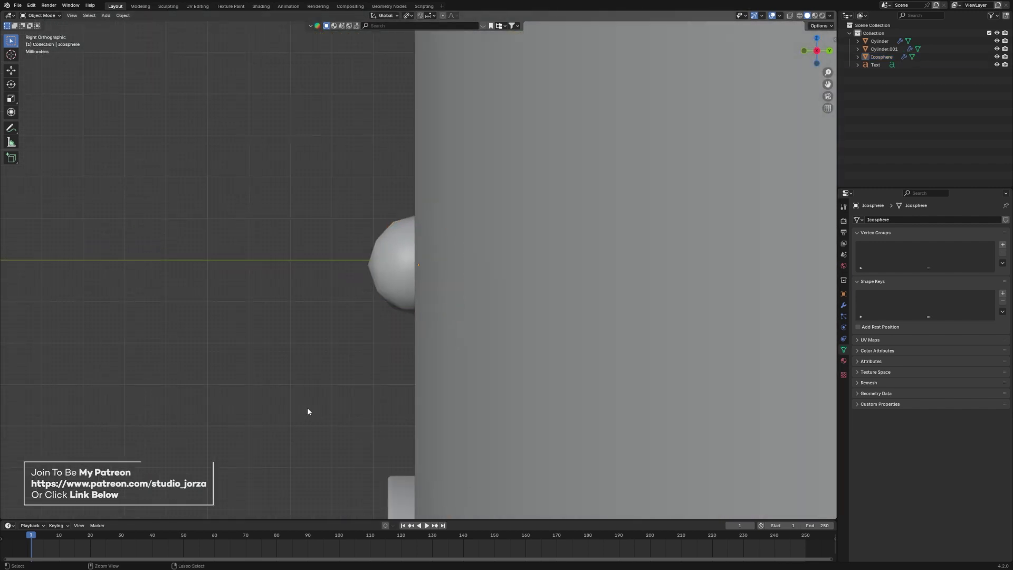
pyautogui.hotkey('ctrl', 's')
# - Examine the humidifier from several sides, including the front text, the vented base and the recessed top
pyautogui.scroll(-12, 428, 406)
pyautogui.moveTo(427, 407); pyautogui.dragTo(499, 402, button='middle')
pyautogui.scroll(-4, 487, 431)
pyautogui.click(477, 435)
pyautogui.scroll(-3, 500, 403)
pyautogui.moveTo(576, 411); pyautogui.dragTo(592, 448, button='middle')
pyautogui.scroll(-1, 559, 430)
pyautogui.scroll(-3, 559, 348)
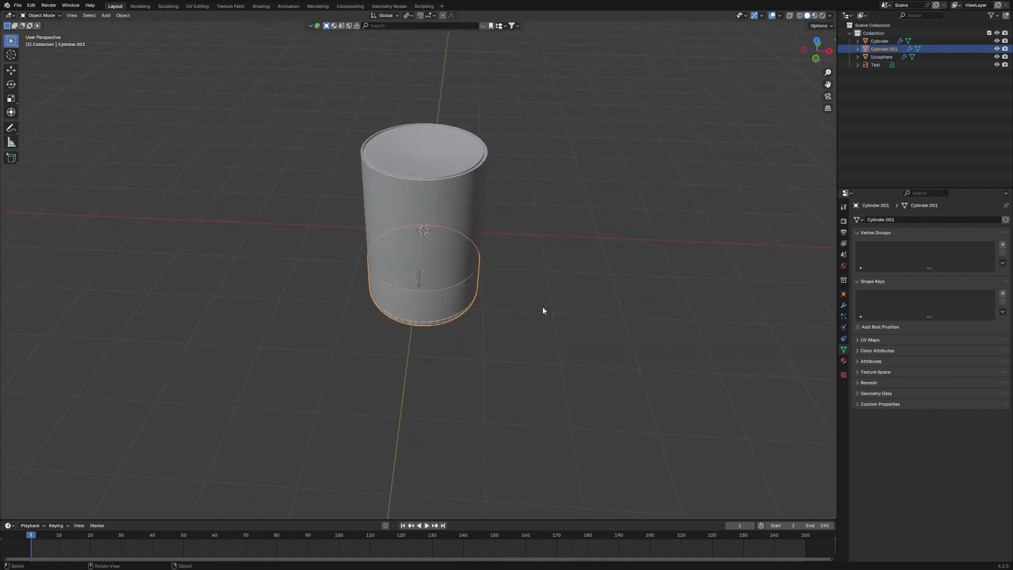
pyautogui.moveTo(563, 208)
pyautogui.mouseDown(button='middle')
pyautogui.moveTo(480, 244)
pyautogui.moveTo(611, 199)
pyautogui.moveTo(571, 202)
pyautogui.mouseUp(button='middle')
pyautogui.click(480, 244)
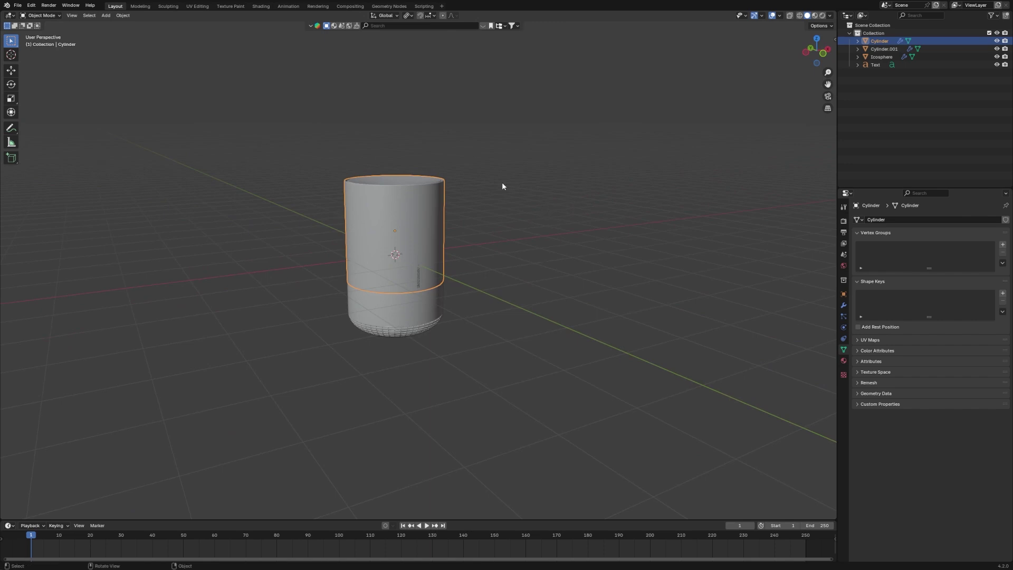
pyautogui.moveTo(503, 186); pyautogui.dragTo(470, 212, button='middle')
pyautogui.scroll(2, 470, 212)
pyautogui.click(459, 332)
pyautogui.moveTo(448, 323); pyautogui.dragTo(536, 391, button='middle')
pyautogui.scroll(2, 454, 316)
pyautogui.scroll(-3, 461, 322)
pyautogui.scroll(-3, 533, 229)
pyautogui.click(534, 228)
pyautogui.click(625, 152)
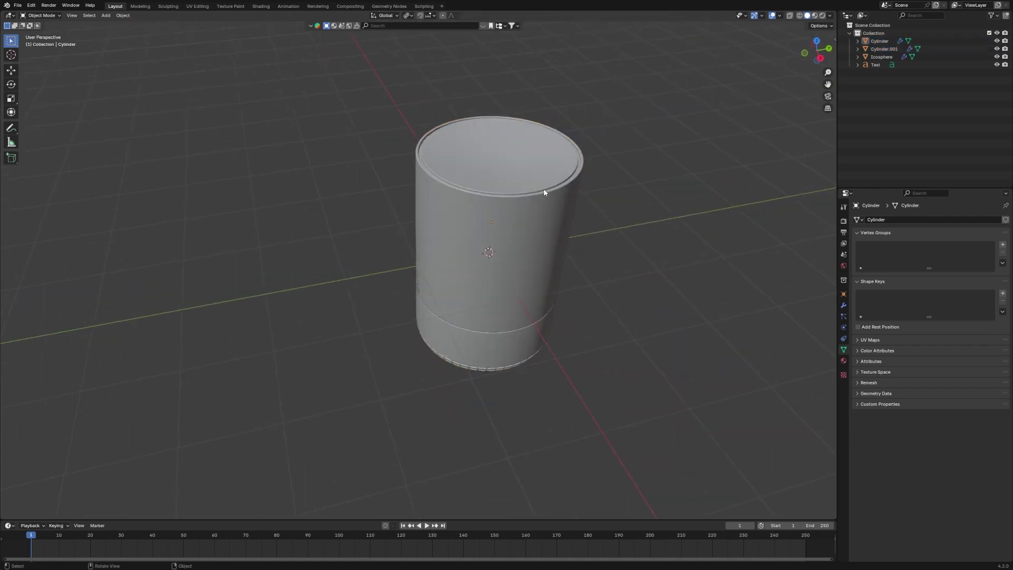
pyautogui.click(544, 190)
pyautogui.click(592, 127)
# - In the top view, add a 50-vertex cylinder with 1 m radius and 2 m depth, and move it about 3.12 m along X
pyautogui.press('KP_7')
pyautogui.press('`')
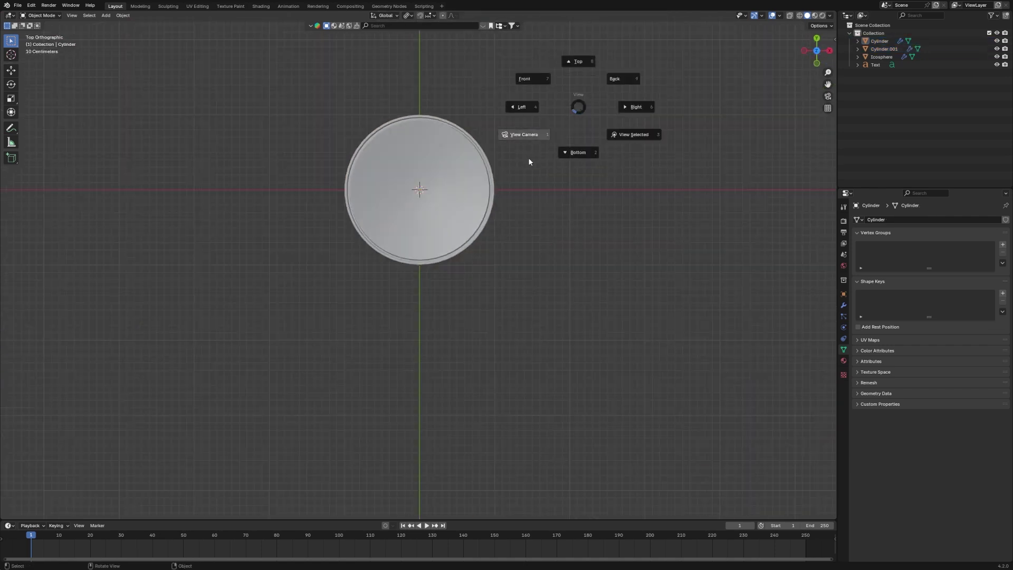
pyautogui.click(576, 74)
pyautogui.scroll(3, 576, 74)
pyautogui.hotkey('shift', 'a')
pyautogui.moveTo(480, 104)
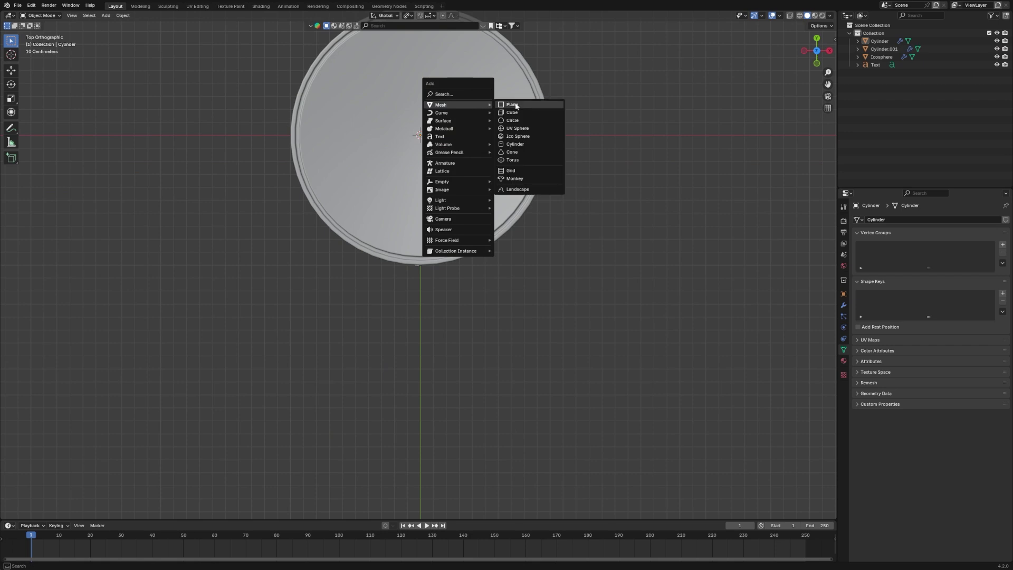
pyautogui.click(521, 143)
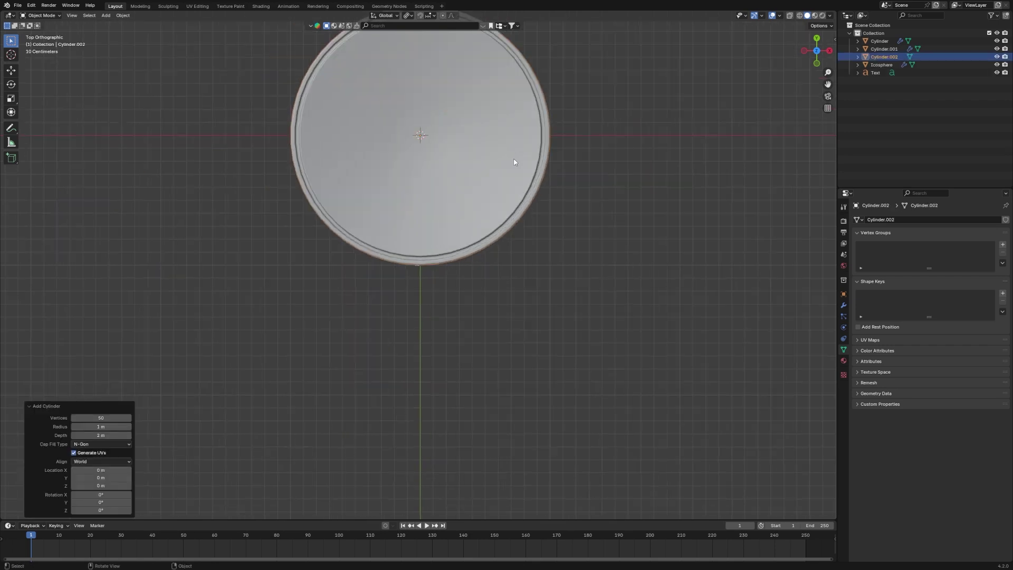
pyautogui.scroll(-4, 514, 162)
pyautogui.press('g')
pyautogui.press('x')
pyautogui.click(723, 177)
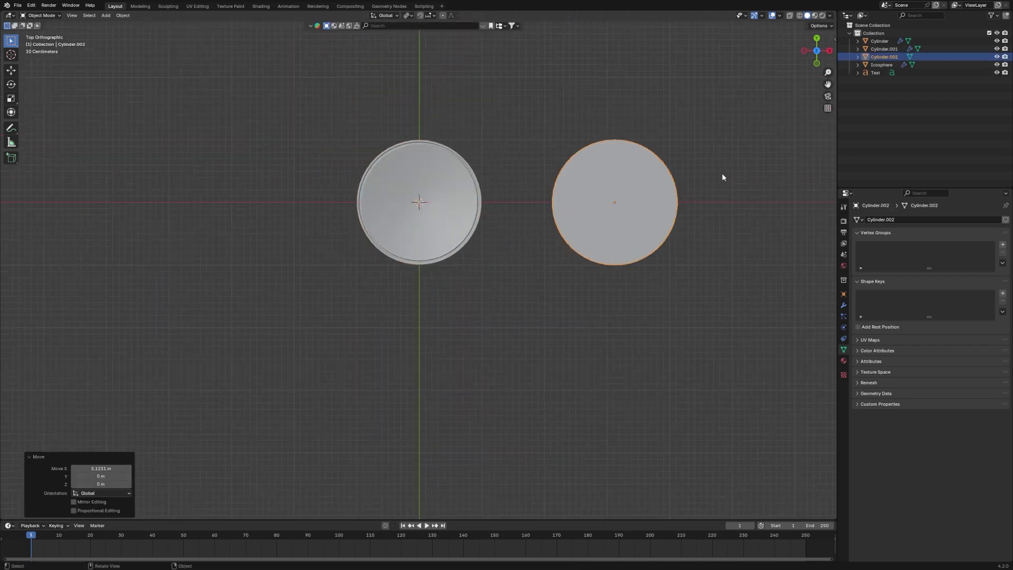
# - In Edit Mode with X-ray on, select the new cylinder's back-half vertices and move them about 1 m along Y
pyautogui.press('Tab')
pyautogui.hotkey('alt', 'z')
pyautogui.press('`')
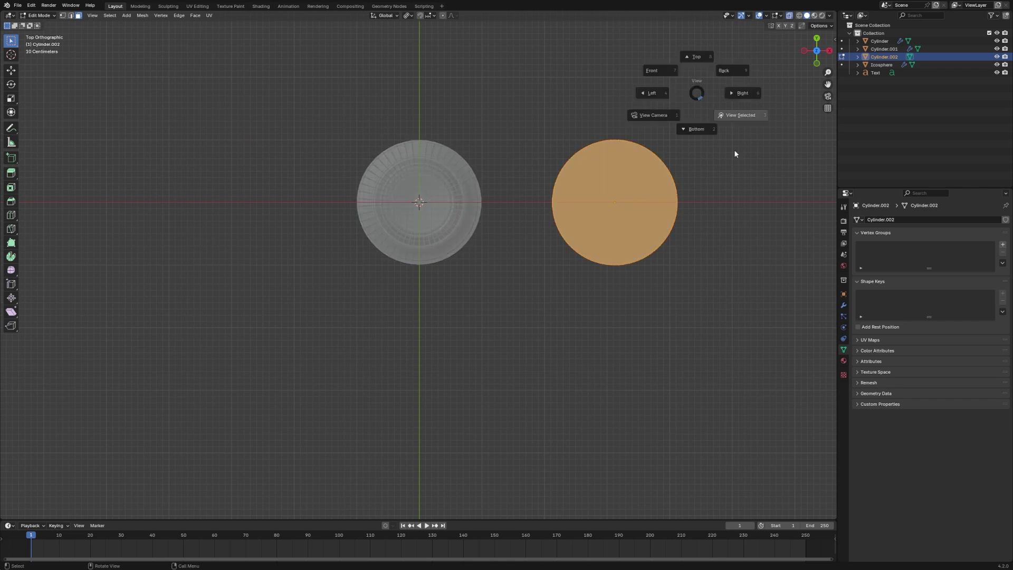
pyautogui.click(735, 154)
pyautogui.scroll(-3, 474, 262)
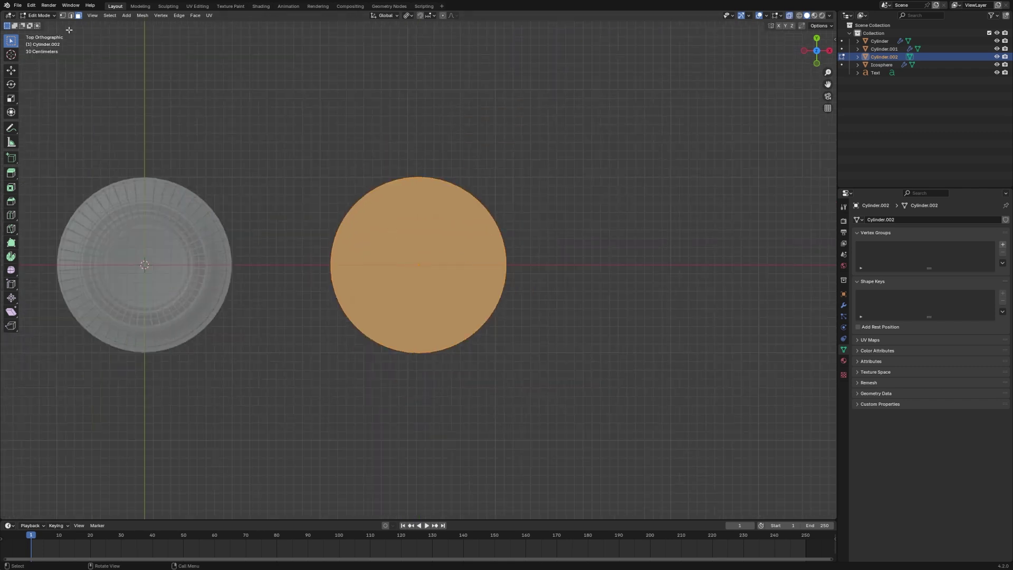
pyautogui.moveTo(324, 129); pyautogui.dragTo(566, 256)
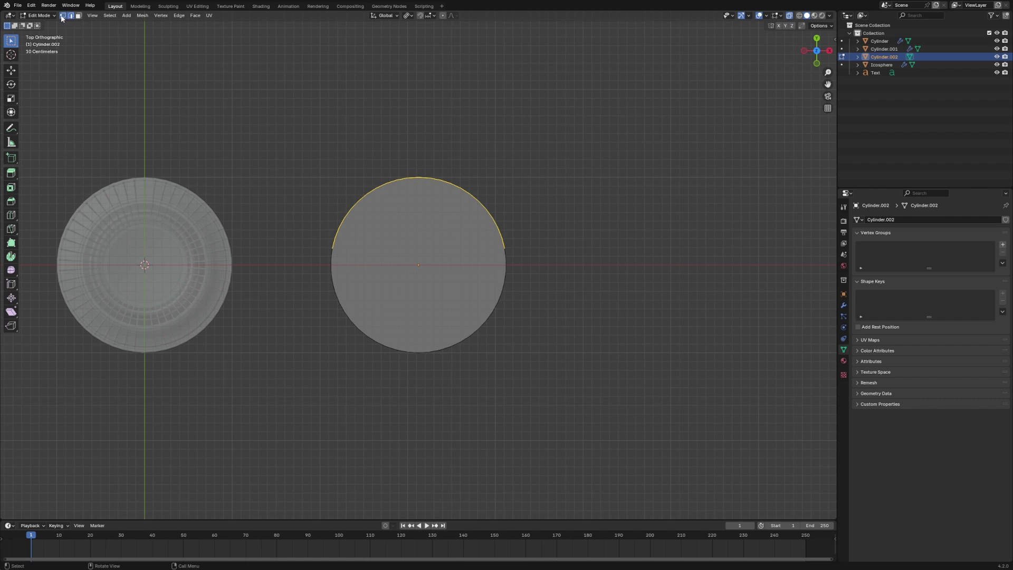
pyautogui.moveTo(299, 140); pyautogui.dragTo(554, 263)
pyautogui.press('g')
pyautogui.press('y')
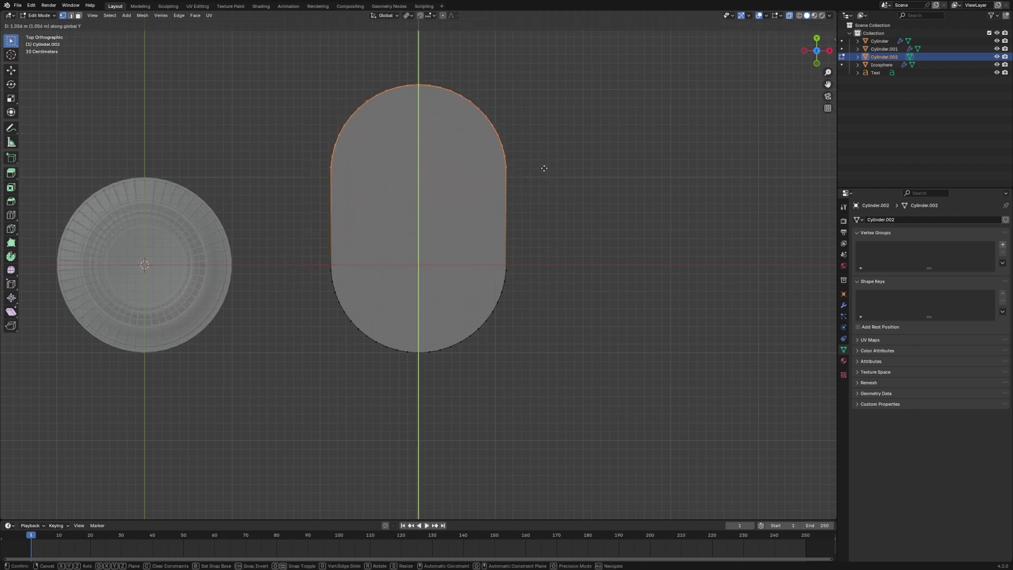
pyautogui.click(545, 175)
# - Move the front-half vertices about 1 m along negative Y to complete the elongated pill shape, and return to Object Mode
pyautogui.moveTo(643, 510); pyautogui.dragTo(263, 259)
pyautogui.press('g')
pyautogui.press('y')
pyautogui.click(411, 338)
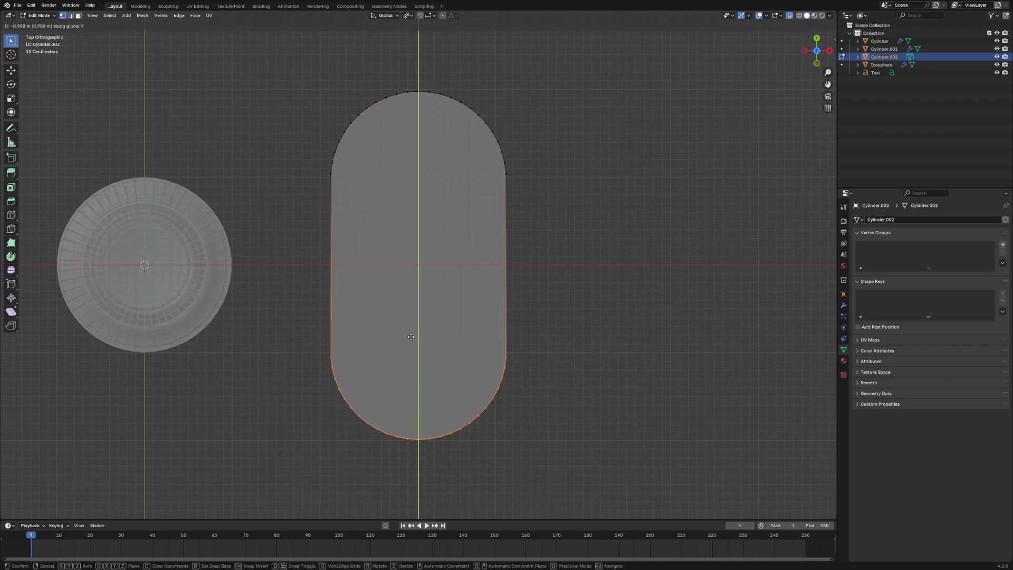
pyautogui.press('Tab')
# - Scale the pill-shaped object down to a small fraction of its size and rotate it 90° about Z
pyautogui.press('s')
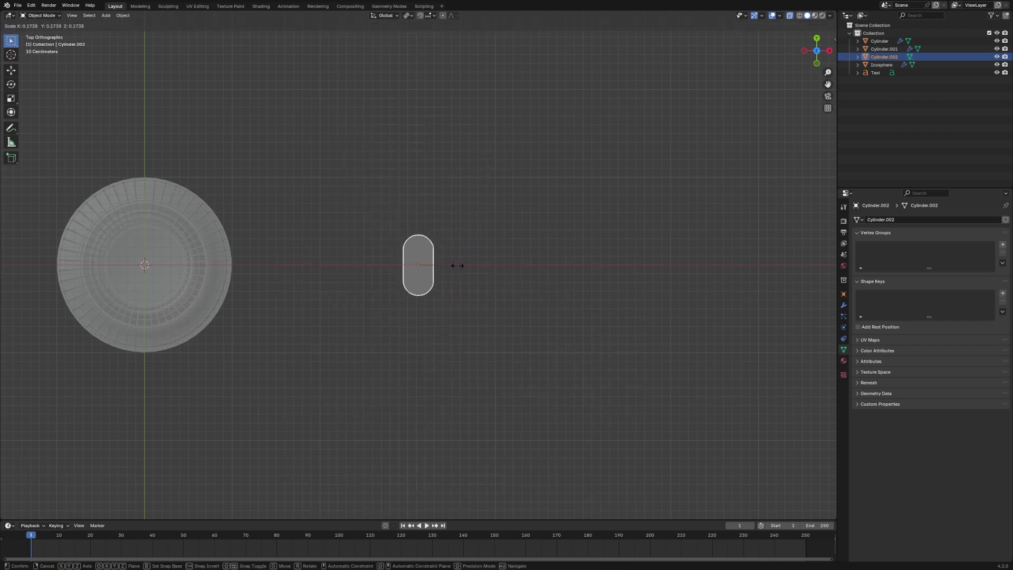
pyautogui.click(444, 266)
pyautogui.write('r90')
pyautogui.press('Return')
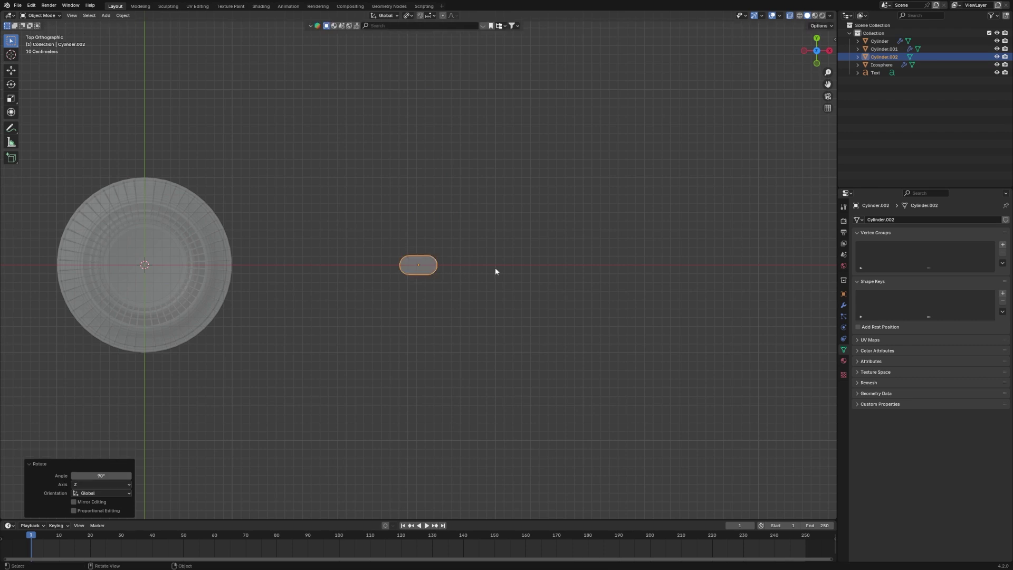
# - Move the pill along X to the humidifier's centre axis, and raise it about 1.48 m along Z to the top surface
pyautogui.press('g')
pyautogui.press('x')
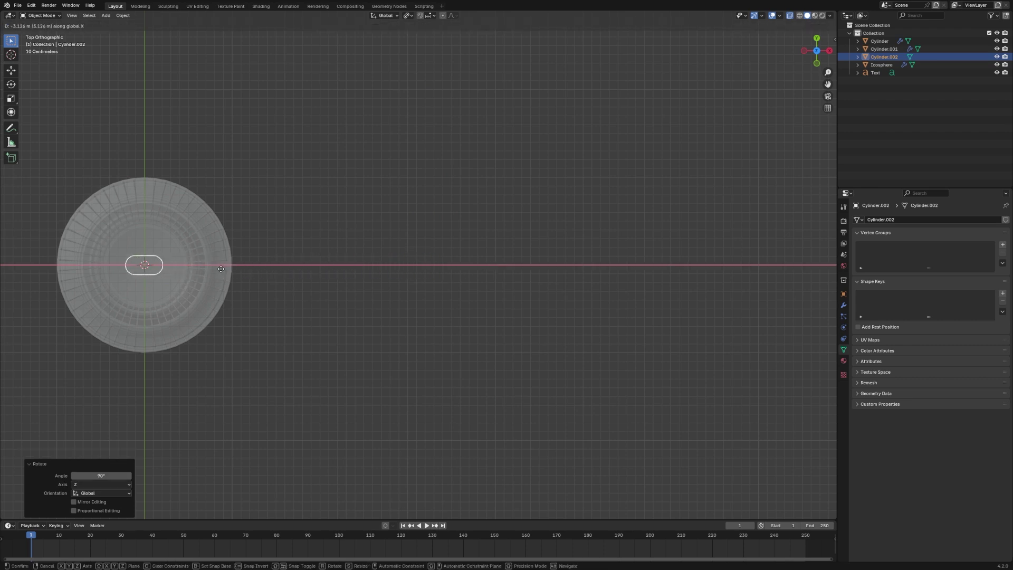
pyautogui.click(221, 269)
pyautogui.press('KP_1')
pyautogui.scroll(-4, 245, 235)
pyautogui.press('g')
pyautogui.press('z')
pyautogui.click(256, 225)
# - Frame the pill and stretch it along Z to roughly three times its height
pyautogui.press('`')
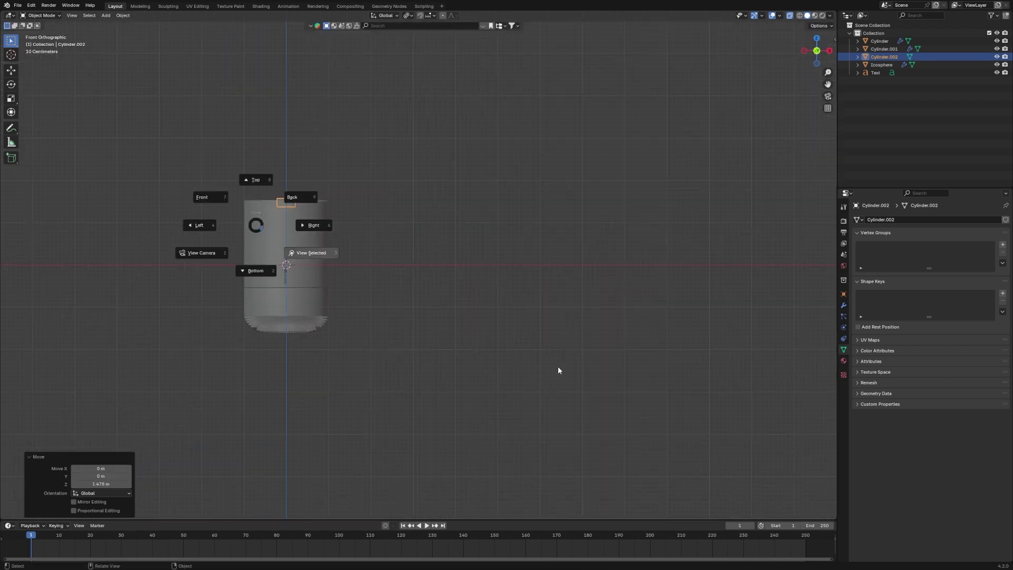
pyautogui.click(559, 367)
pyautogui.press('s')
pyautogui.press('z')
pyautogui.click(550, 330)
# - In the top view, apply Shade Auto Smooth to the pill and scale it down uniformly to a small slot at the centre
pyautogui.press('KP_7')
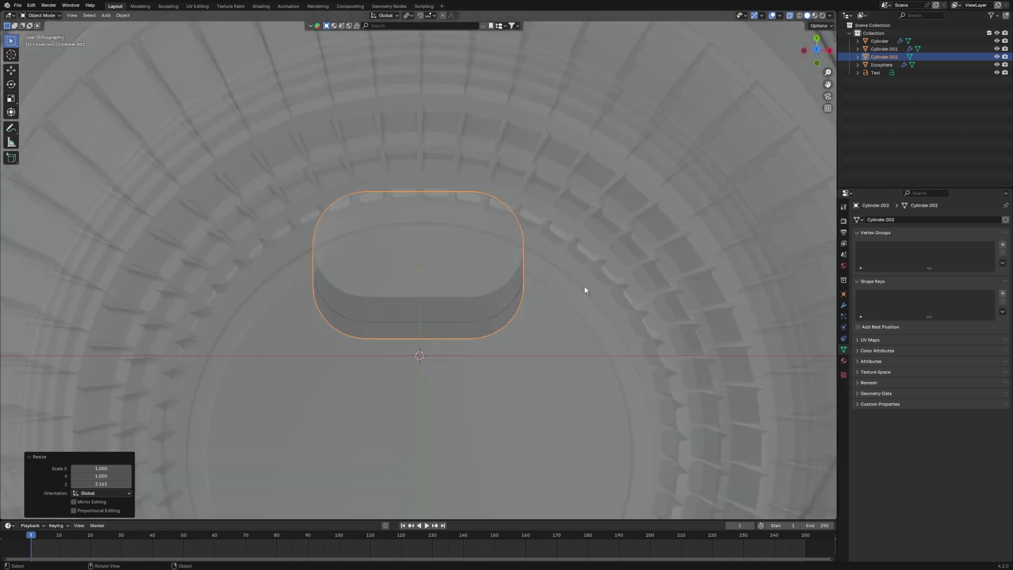
pyautogui.press('KP_7')
pyautogui.rightClick(382, 290)
pyautogui.click(382, 290)
pyautogui.press('s')
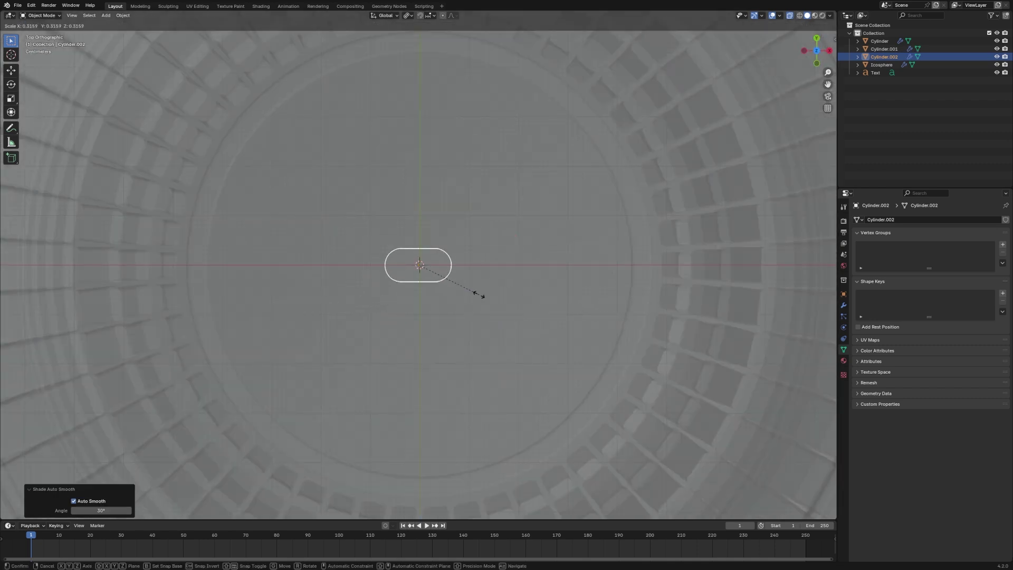
pyautogui.click(468, 292)
# - Add a Boolean modifier to the upper cylinder
pyautogui.moveTo(766, 63); pyautogui.dragTo(569, 278, button='middle')
pyautogui.click(569, 278)
pyautogui.click(844, 306)
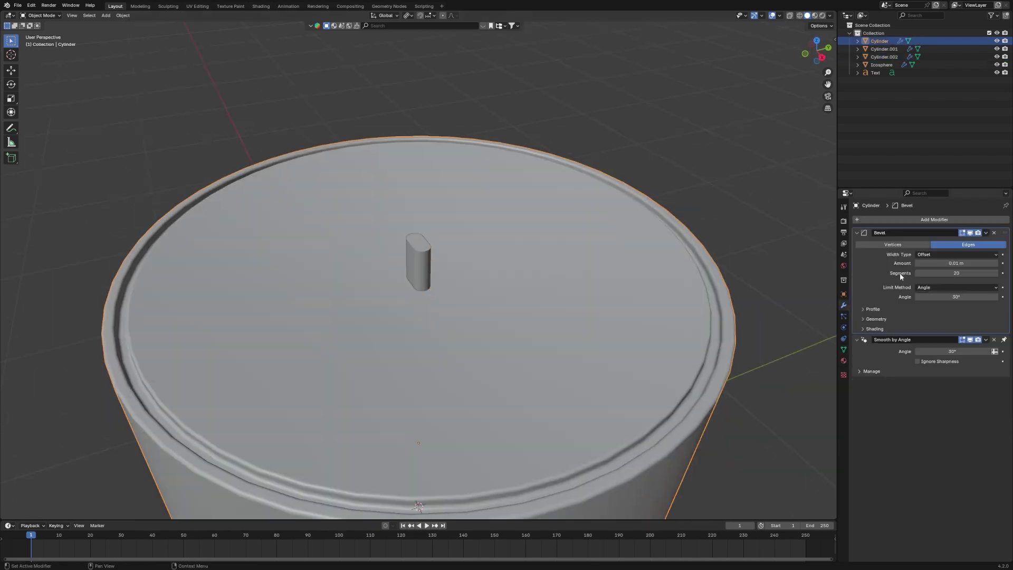
pyautogui.click(935, 223)
pyautogui.write('boo')
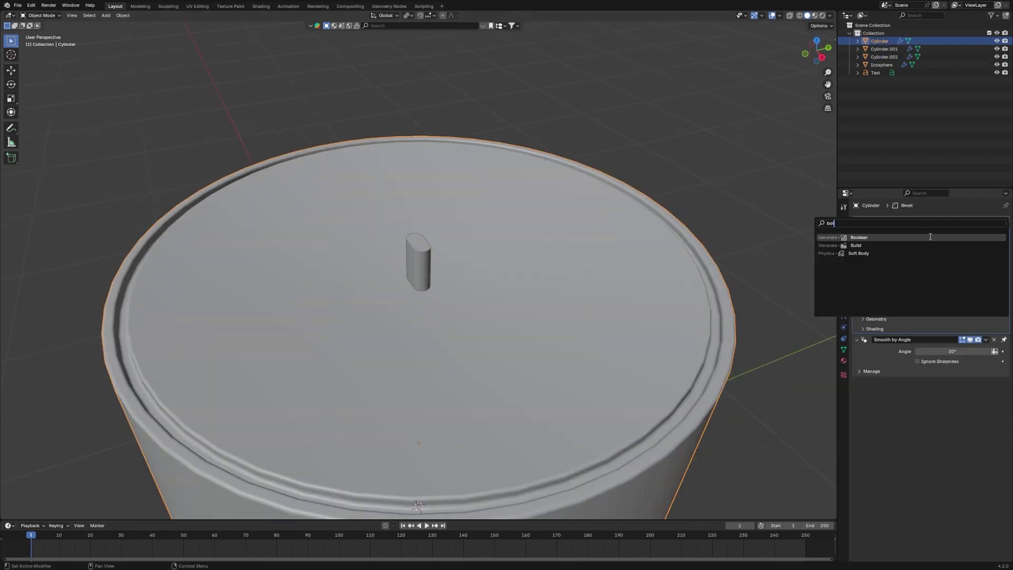
pyautogui.click(930, 237)
# - Lower the pill-shaped cutter slightly along Z so it sits deeper in the cylinder's top surface
pyautogui.click(429, 259)
pyautogui.press('g')
pyautogui.press('z')
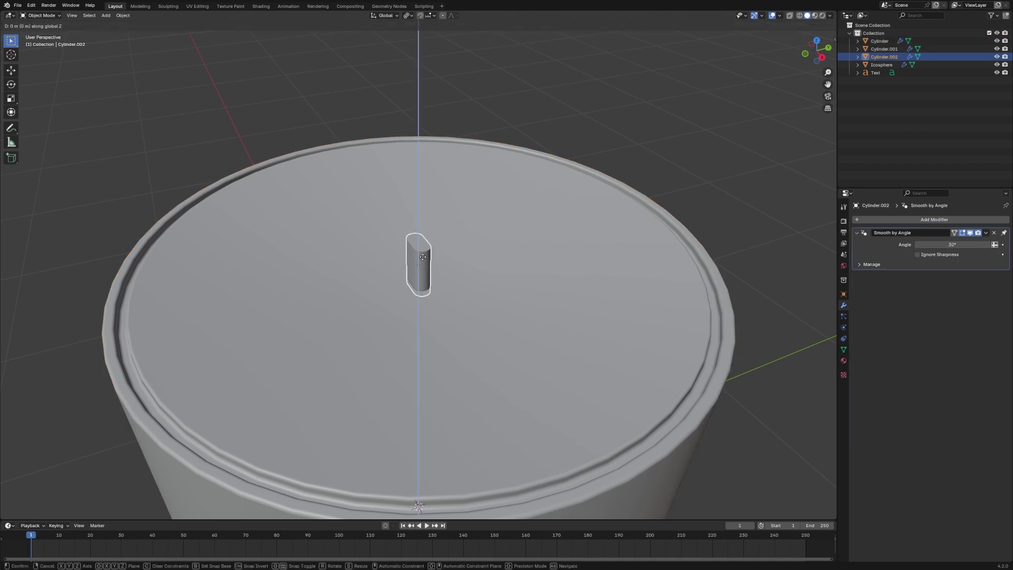
pyautogui.click(429, 271)
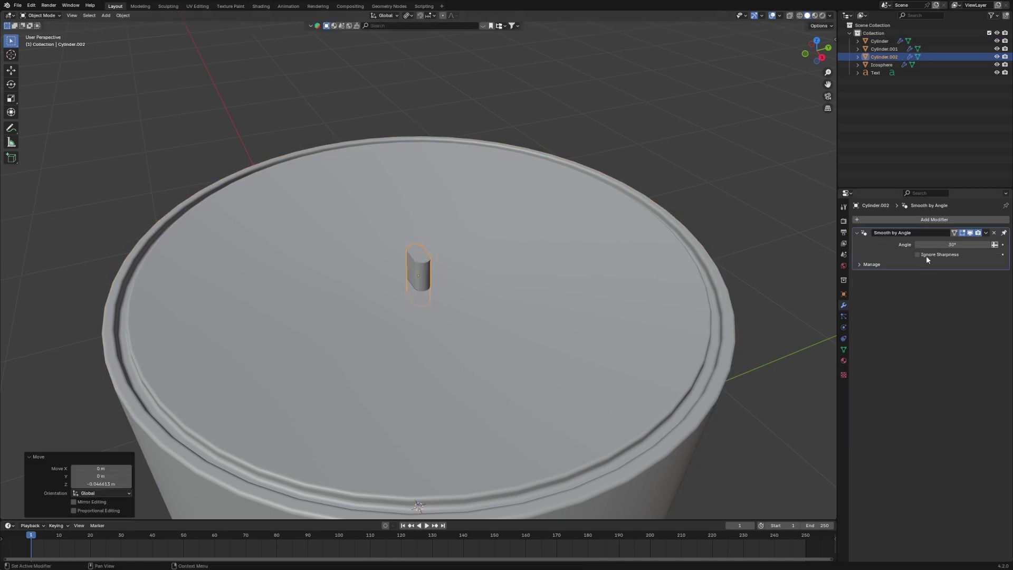
# - Set the small pill as the object of the upper cylinder's Difference Boolean and apply the modifier
pyautogui.click(574, 337)
pyautogui.click(995, 372)
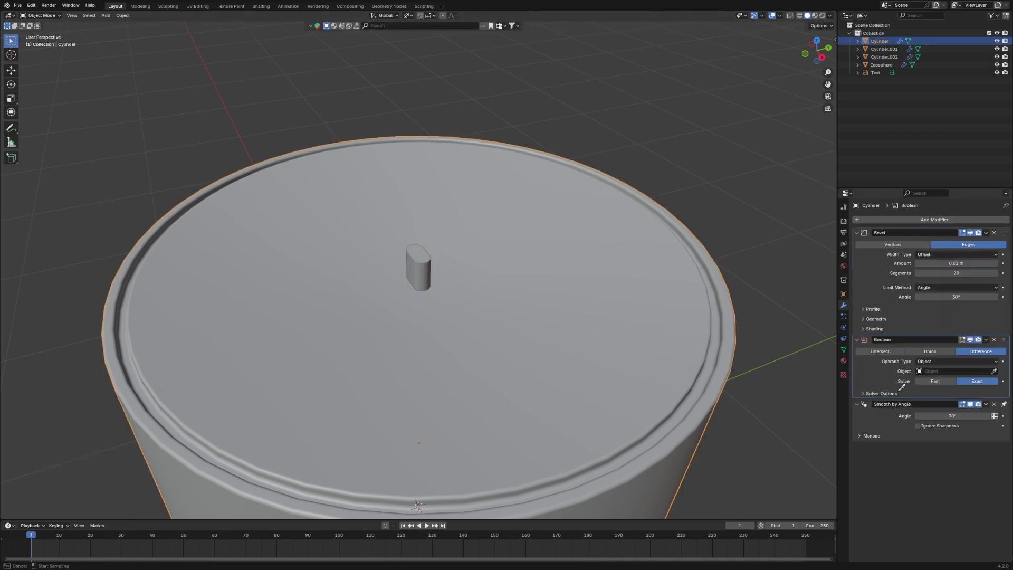
pyautogui.click(441, 271)
pyautogui.click(986, 340)
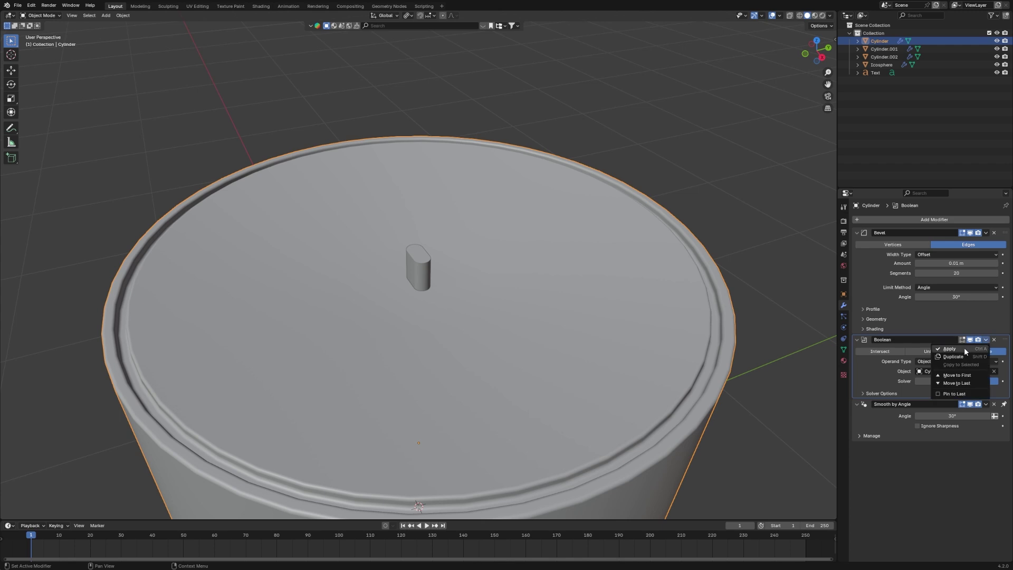
pyautogui.click(947, 349)
pyautogui.keyDown('shift'); pyautogui.click(425, 283); pyautogui.keyUp('shift')
pyautogui.scroll(6, 568, 267)
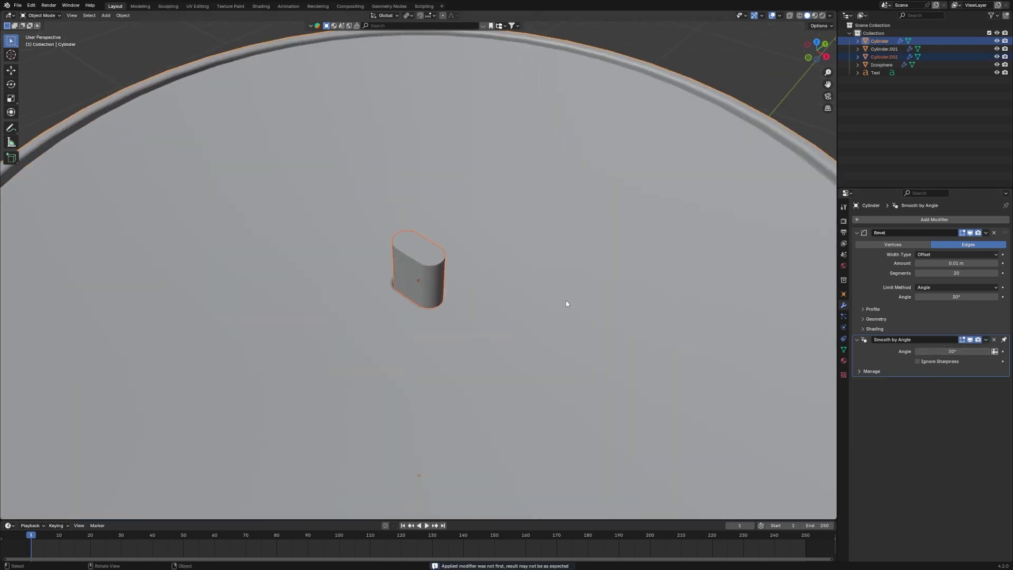
pyautogui.press('g')
pyautogui.press('z')
pyautogui.click(559, 291)
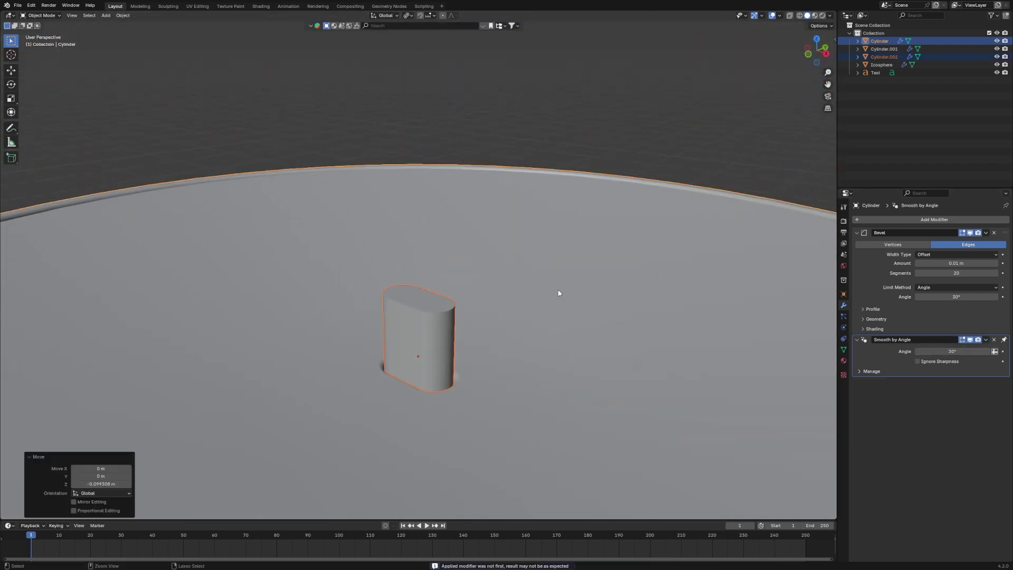
pyautogui.hotkey('ctrl', 'z')
# - Lower only the pill-shaped cutter about 0.14 m along Z so it drops below the slot in the cylinder's top
pyautogui.click(641, 100)
pyautogui.click(433, 285)
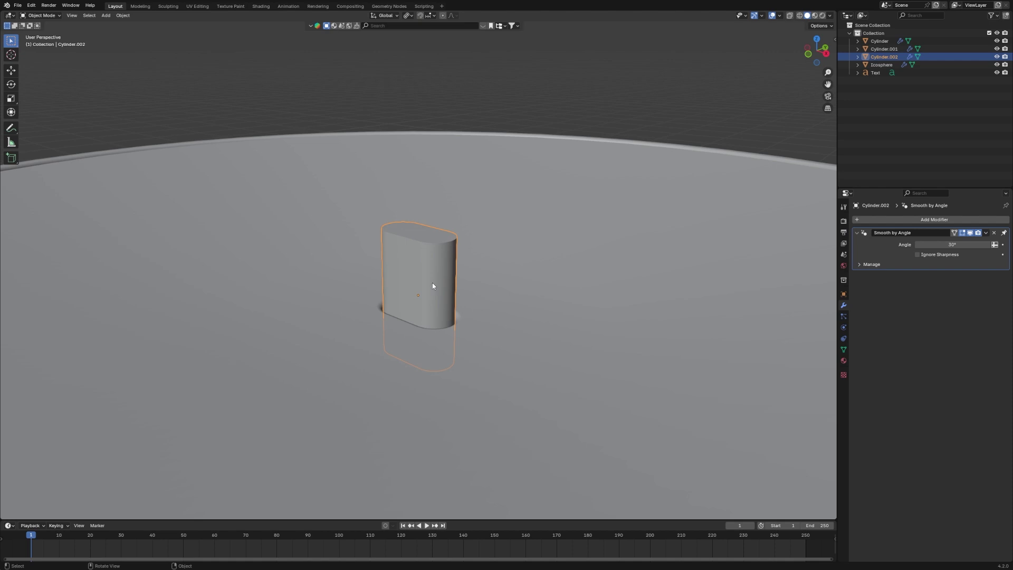
pyautogui.press('g')
pyautogui.press('z')
pyautogui.click(457, 321)
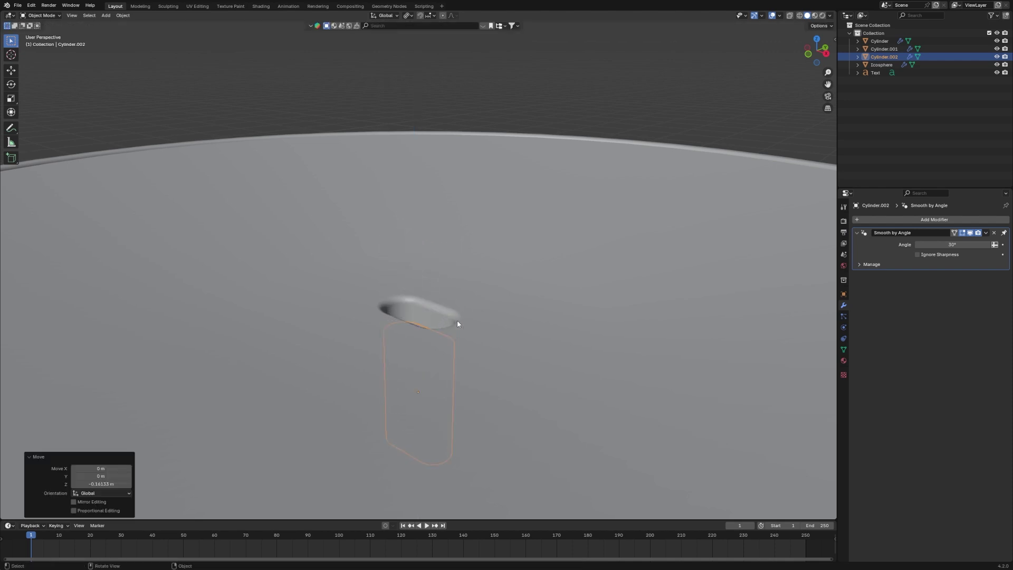
pyautogui.moveTo(458, 321); pyautogui.dragTo(501, 287, button='middle')
pyautogui.press('x')
pyautogui.click(496, 317)
pyautogui.hotkey('ctrl', 'z')
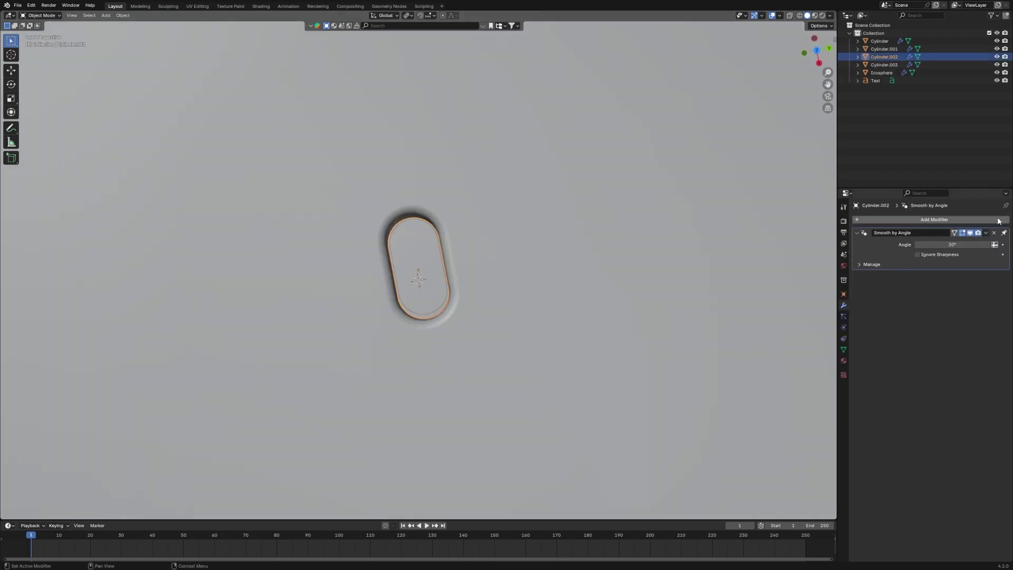
# - Add a Difference Boolean modifier to the pill in the slot, using the smaller inner pill as its object, and apply it
pyautogui.click(985, 220)
pyautogui.write('b')
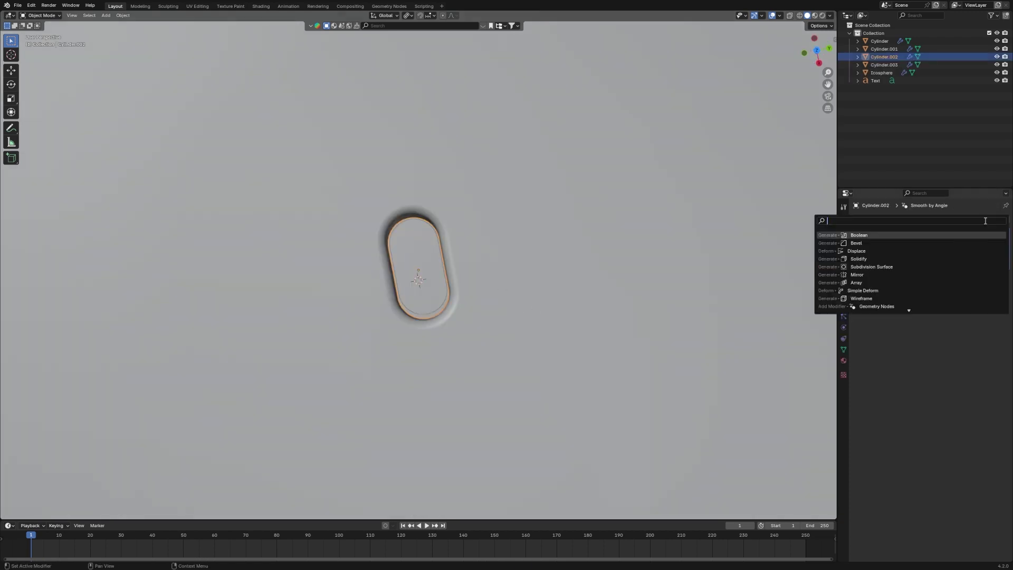
pyautogui.write('ol')
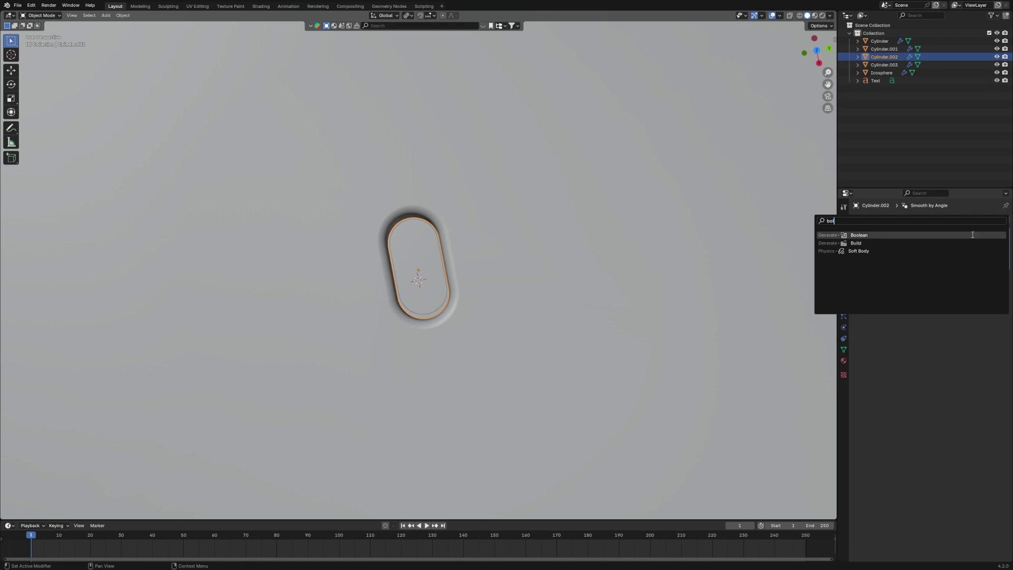
pyautogui.click(968, 236)
pyautogui.click(995, 265)
pyautogui.click(429, 259)
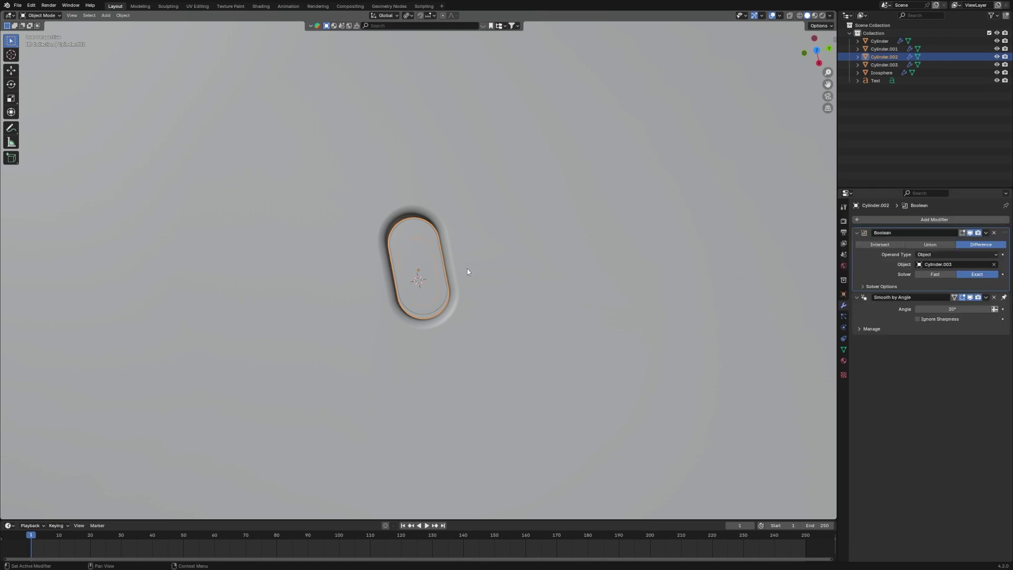
pyautogui.click(986, 235)
pyautogui.click(971, 240)
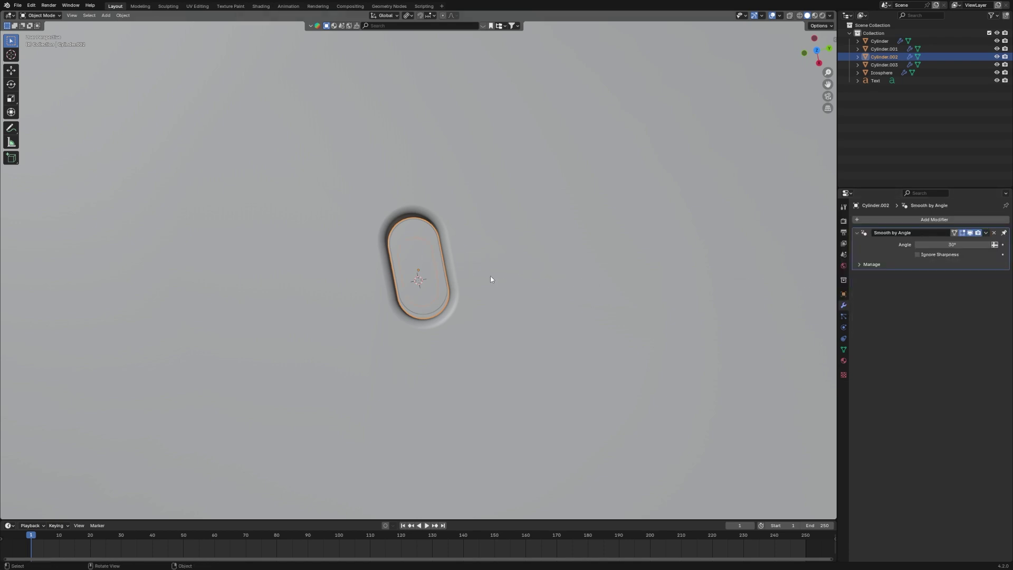
# - Delete the smaller inner pill that served as the cutter and select the remaining ring in the slot
pyautogui.click(423, 276)
pyautogui.press('Delete')
pyautogui.click(442, 289)
pyautogui.click(446, 299)
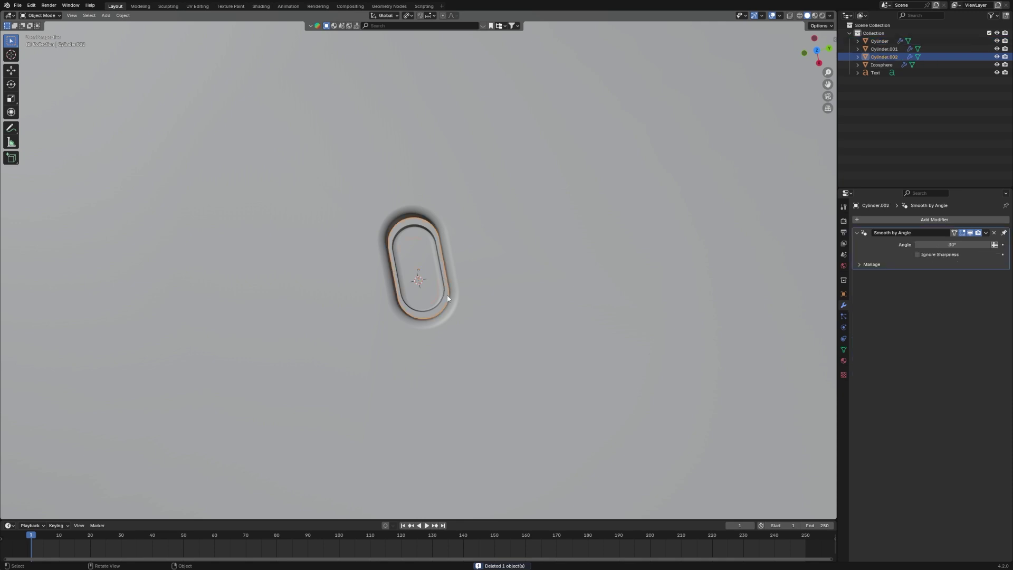
# - Check the whole humidifier body in the front view and save the file
pyautogui.scroll(-4, 600, 283)
pyautogui.moveTo(600, 283); pyautogui.dragTo(554, 226, button='middle')
pyautogui.scroll(-5, 583, 247)
pyautogui.scroll(-3, 613, 272)
pyautogui.moveTo(613, 272); pyautogui.dragTo(620, 272, button='middle')
pyautogui.scroll(-2, 434, 337)
pyautogui.moveTo(435, 337); pyautogui.dragTo(573, 312, button='middle')
pyautogui.click(488, 334)
pyautogui.press('KP_1')
pyautogui.scroll(-2, 593, 385)
pyautogui.scroll(2, 619, 359)
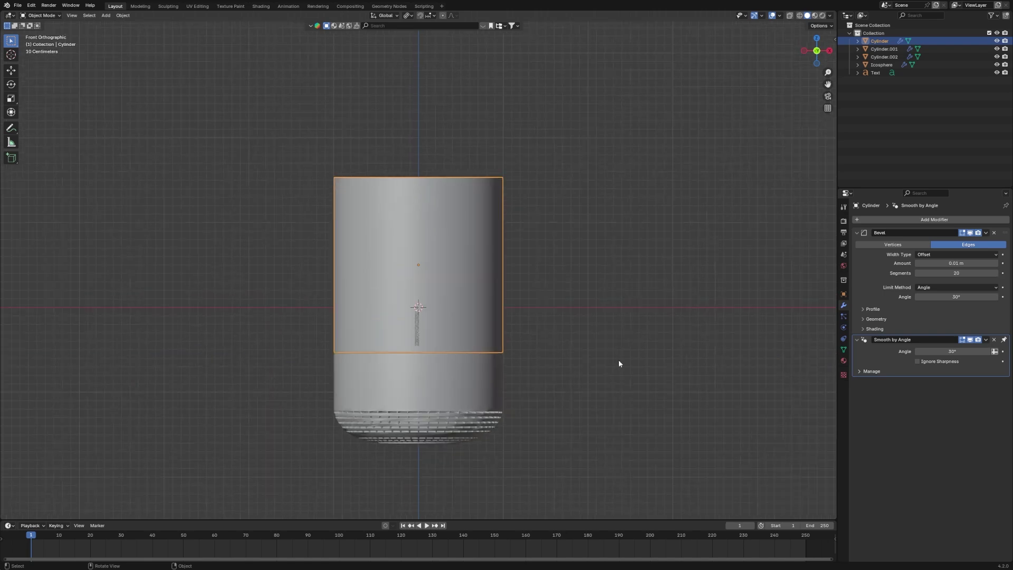
pyautogui.click(619, 358)
pyautogui.hotkey('ctrl', 's')
# - Duplicate the vertical ARCHOMMEX text on the body in place
pyautogui.moveTo(618, 356); pyautogui.dragTo(601, 292, button='middle')
pyautogui.scroll(3, 602, 292)
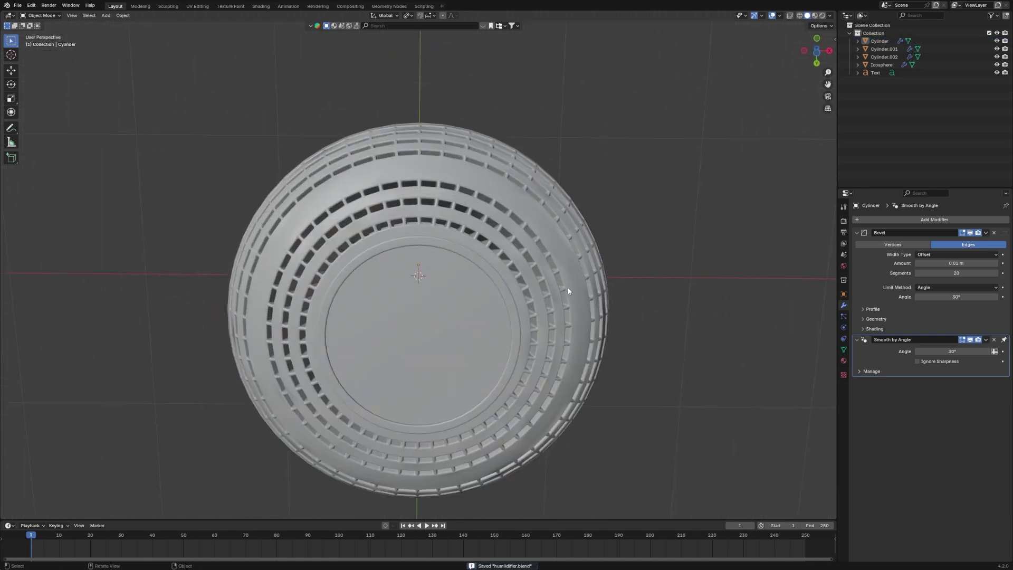
pyautogui.click(443, 311)
pyautogui.moveTo(547, 311); pyautogui.dragTo(413, 356, button='middle')
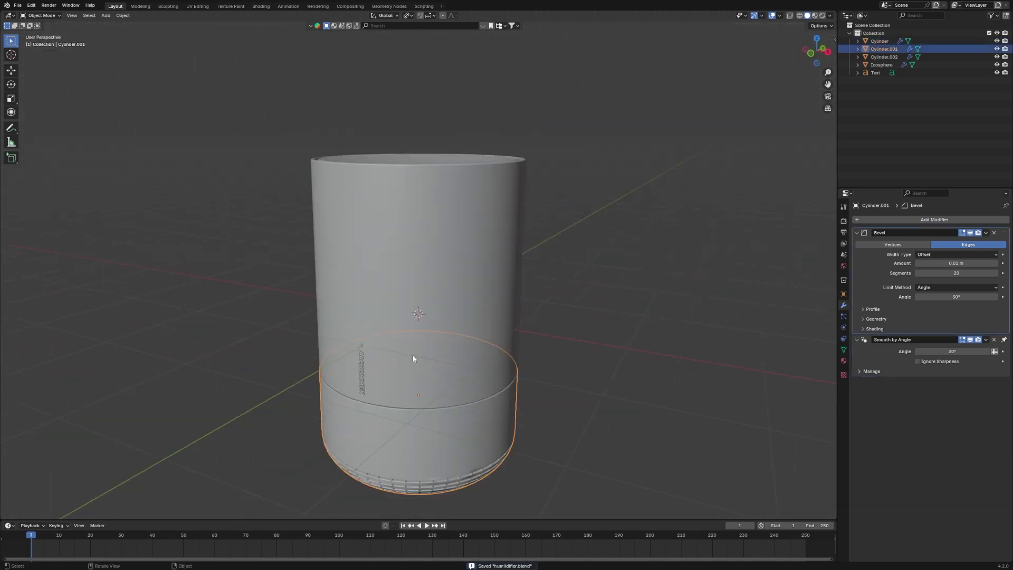
pyautogui.click(346, 383)
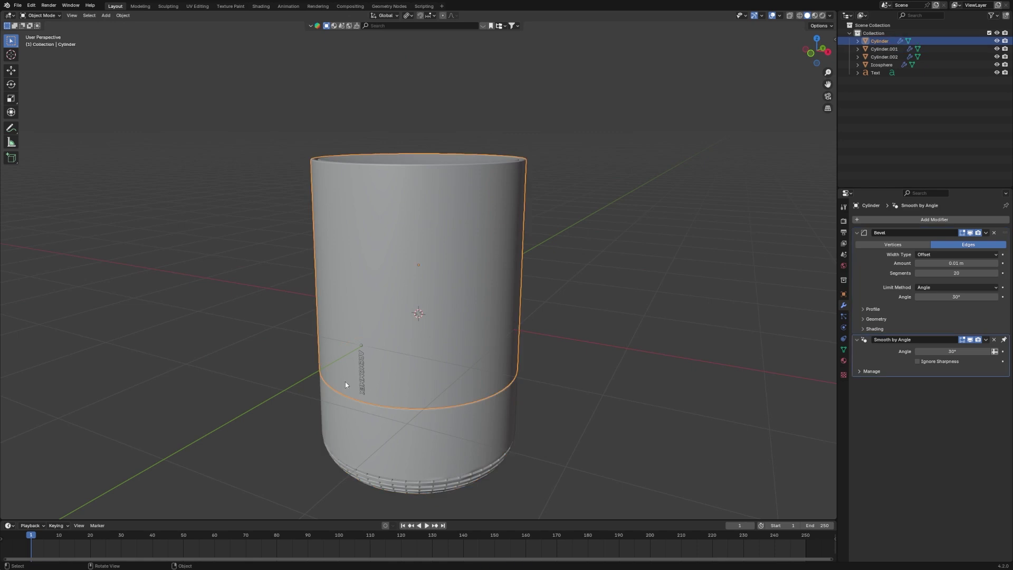
pyautogui.click(362, 383)
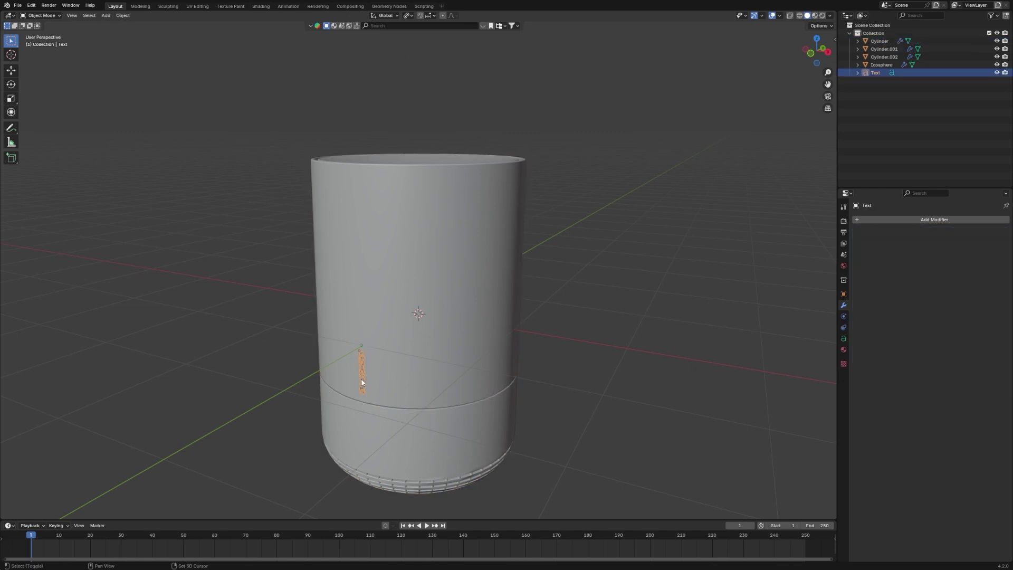
pyautogui.hotkey('shift', 'd')
pyautogui.press('r')
pyautogui.press('z')
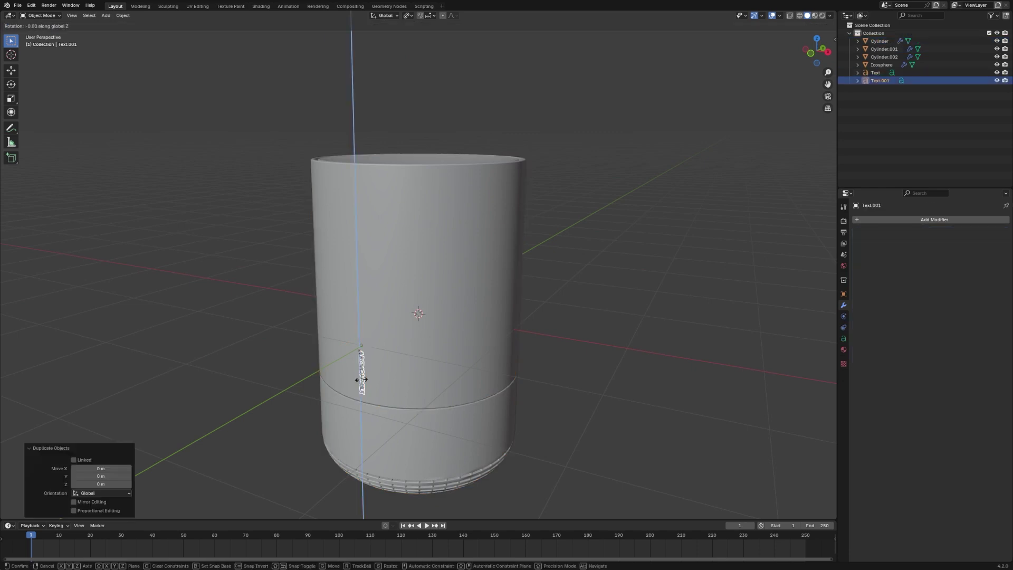
pyautogui.press('Return')
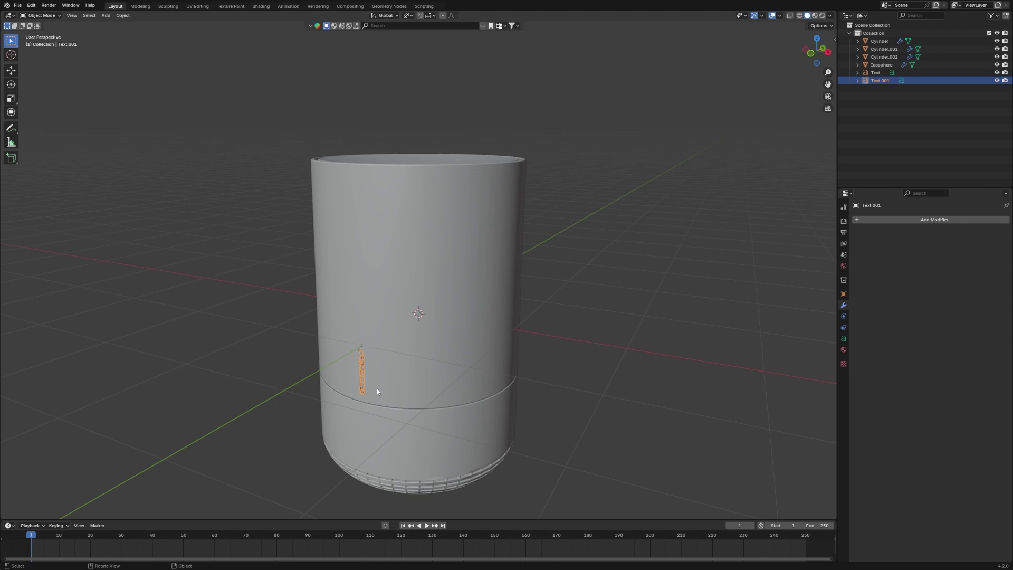
# - Rotate the text copy about the Y axis by 90° and then by a further 180°
pyautogui.write('ry90')
pyautogui.press('Return')
pyautogui.scroll(-1, 401, 389)
pyautogui.moveTo(407, 389); pyautogui.dragTo(421, 384, button='middle')
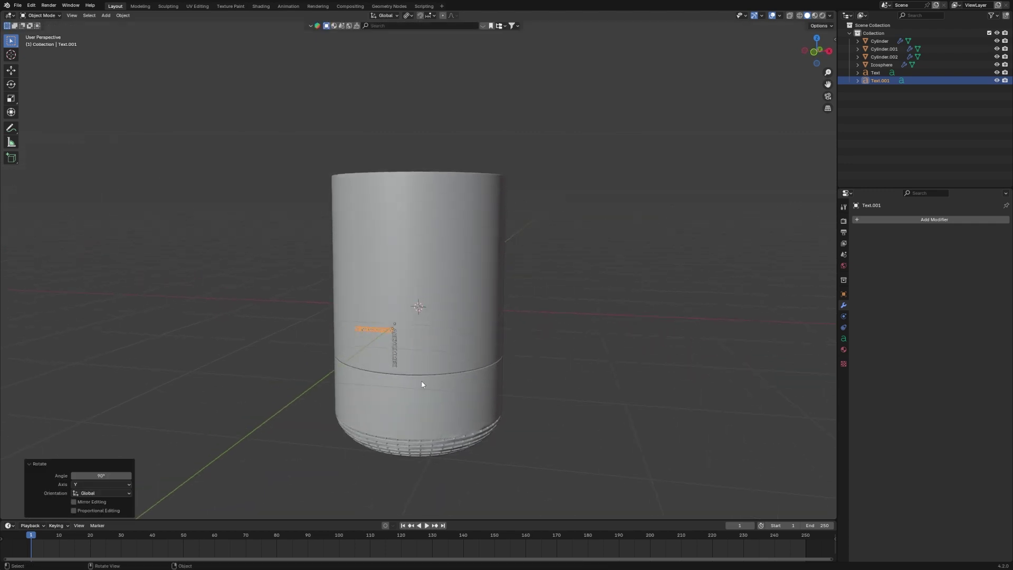
pyautogui.write('ry180')
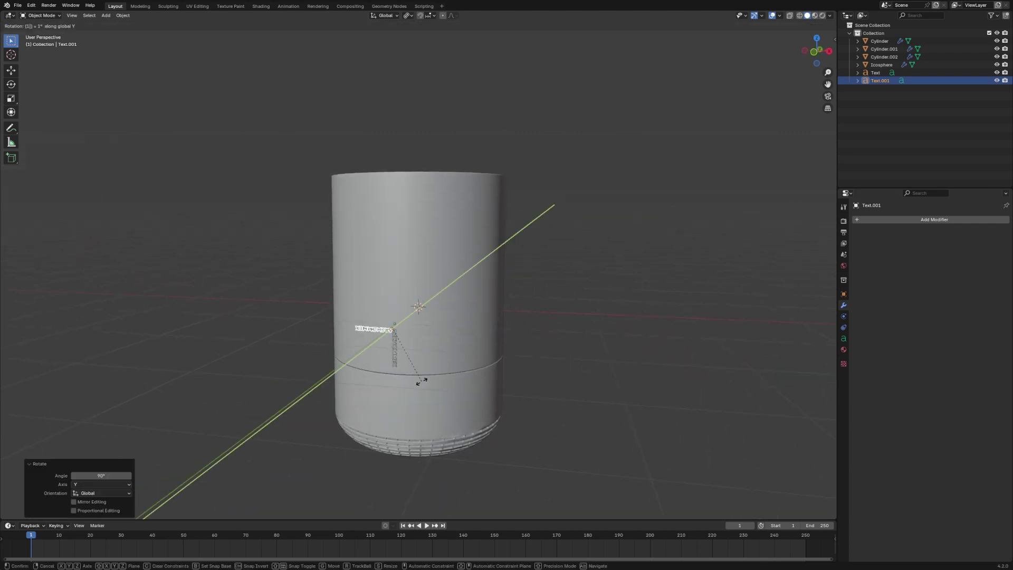
pyautogui.press('Return')
# - Move the text copy below the humidifier's base and rotate it 90° about X so it lies flat
pyautogui.press('g')
pyautogui.click(452, 482)
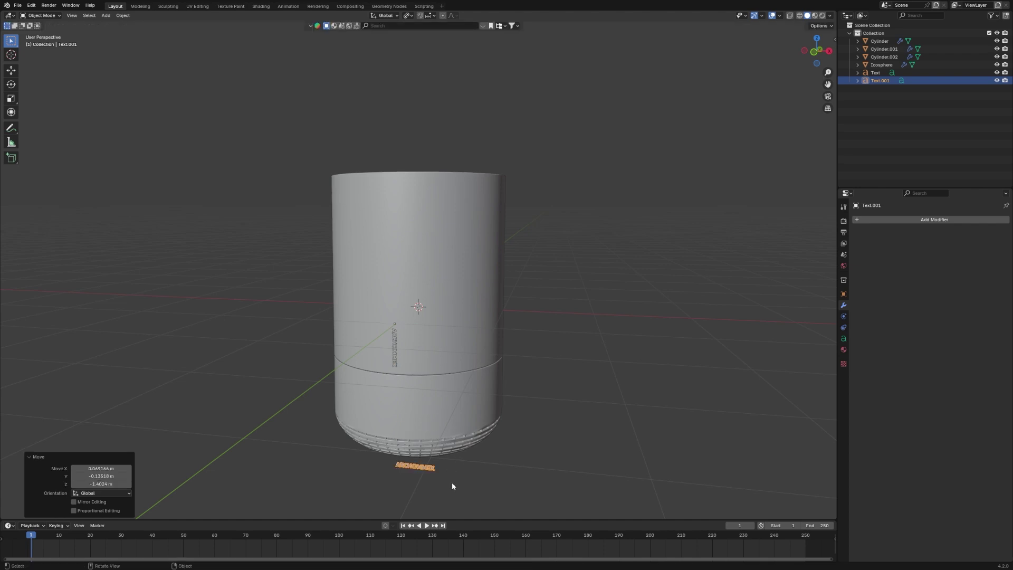
pyautogui.press('KP_3')
pyautogui.press('KP_Decimal')
pyautogui.write('r')
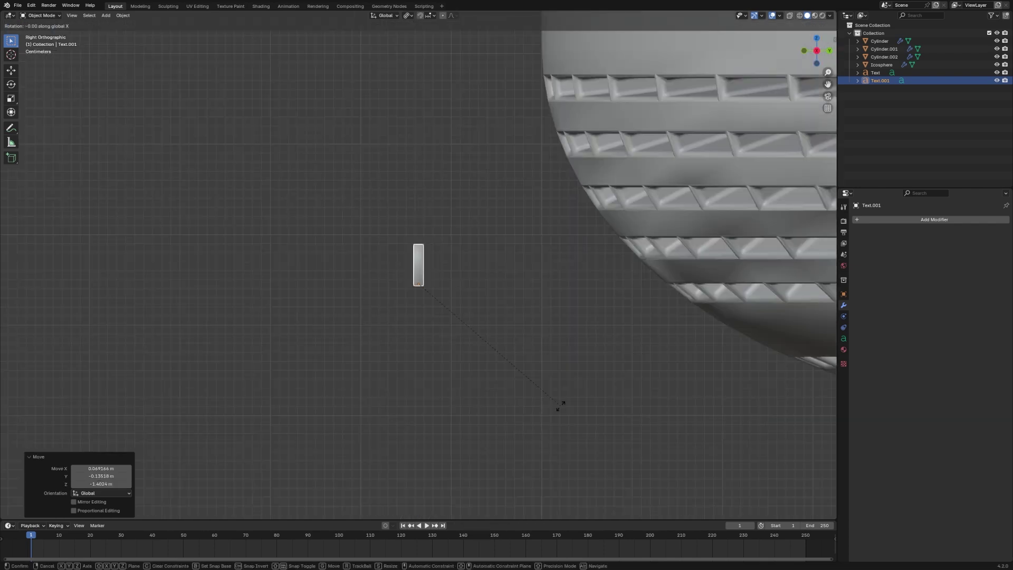
pyautogui.write('90')
pyautogui.press('Return')
# - In the right view, shift the flat text about 0.88 m along Y to bring it beneath the base
pyautogui.scroll(-3, 534, 396)
pyautogui.press('g')
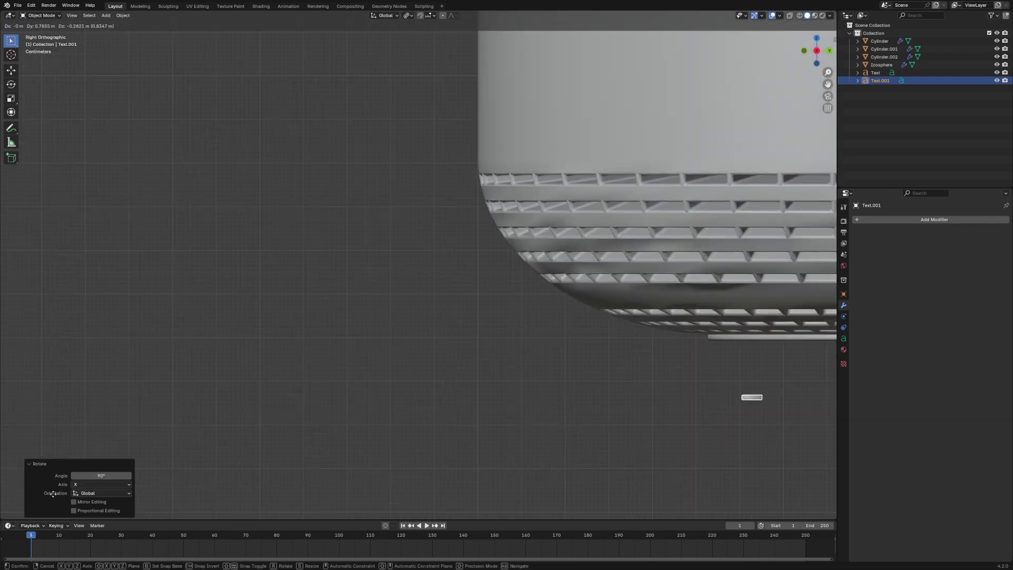
pyautogui.click(86, 432)
# - In the bottom view, centre the ARCHOMMEX text on the round disc of the base
pyautogui.press('`')
pyautogui.click(230, 493)
pyautogui.scroll(-8, 379, 391)
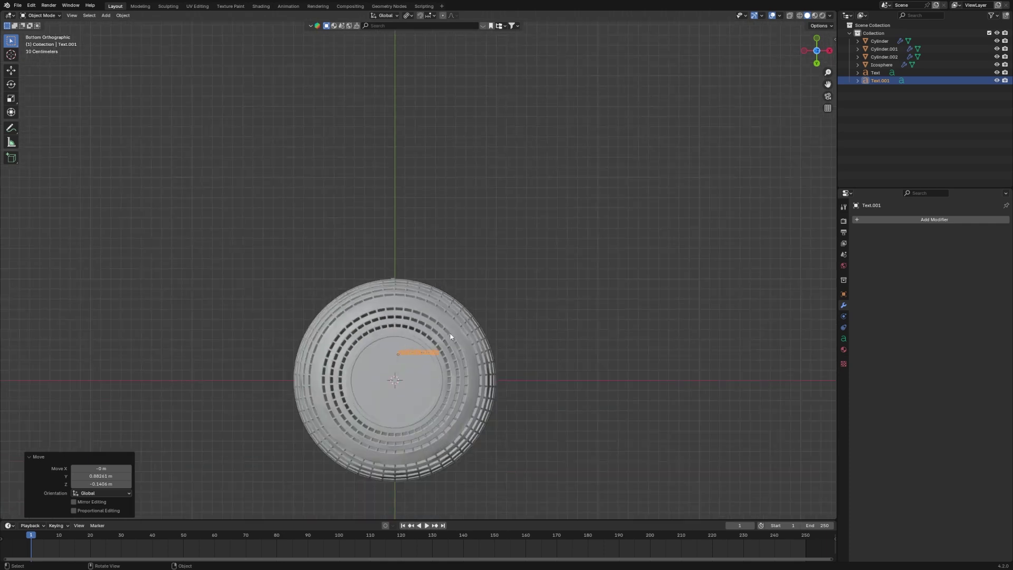
pyautogui.scroll(4, 451, 335)
pyautogui.press('g')
pyautogui.click(493, 372)
pyautogui.scroll(-3, 494, 357)
pyautogui.press('KP_Decimal')
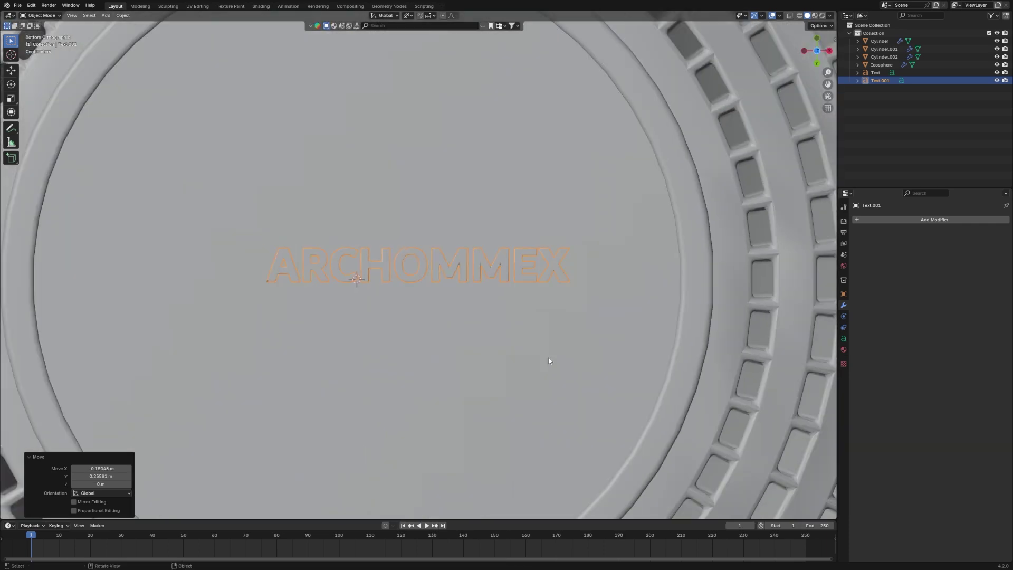
pyautogui.scroll(-3, 547, 357)
pyautogui.press('g')
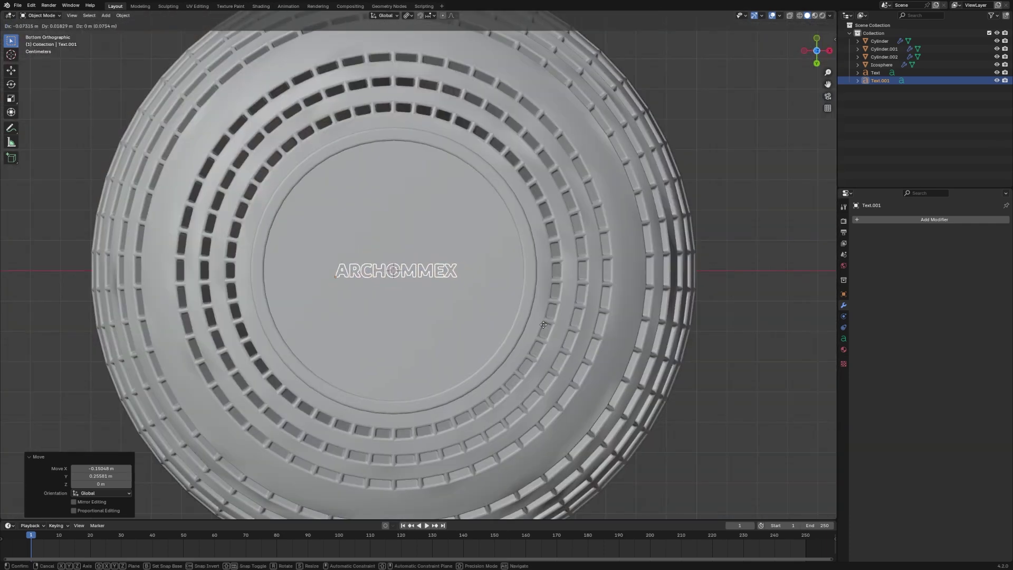
pyautogui.click(544, 328)
# - In the front view, lower the base text about 0.005 m along Z to line up with the disc's underside
pyautogui.press('`')
pyautogui.press('`')
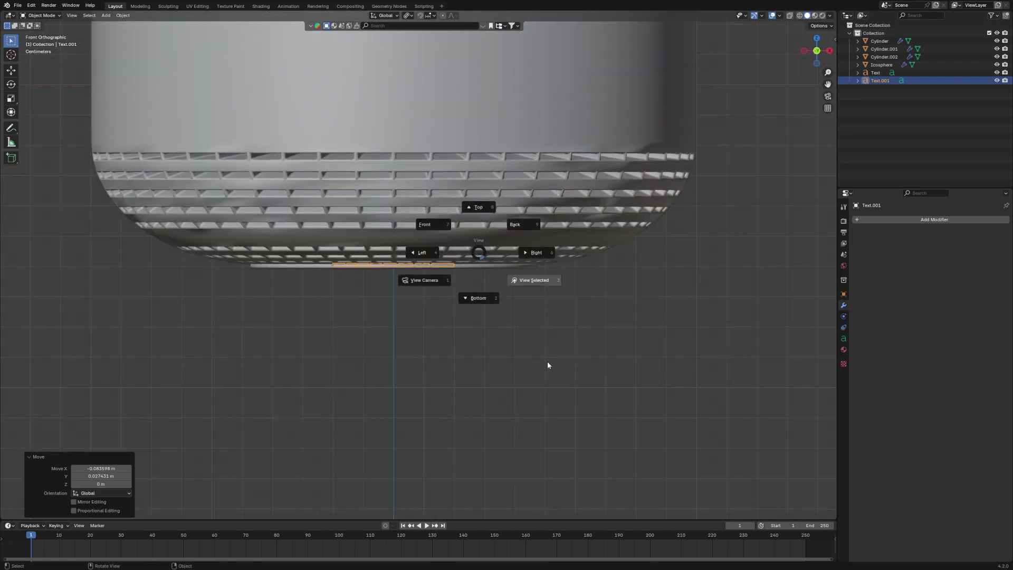
pyautogui.scroll(1, 537, 332)
pyautogui.press('g')
pyautogui.press('z')
pyautogui.click(536, 339)
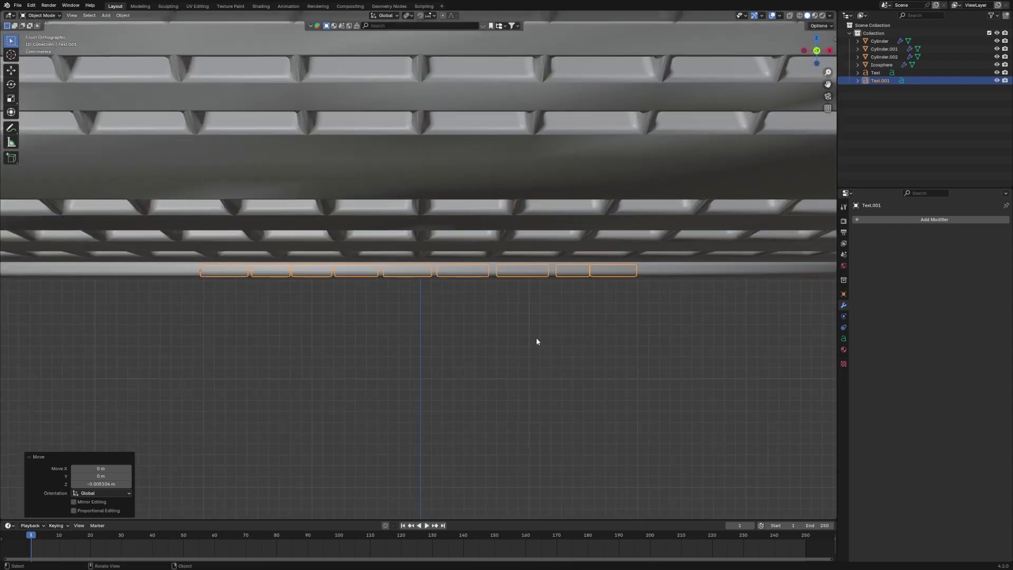
# - Fine-tune the base text's height along Z against the disc and save the file
pyautogui.moveTo(537, 338); pyautogui.dragTo(628, 235, button='middle')
pyautogui.scroll(-3, 581, 312)
pyautogui.scroll(3, 618, 252)
pyautogui.press('g')
pyautogui.press('z')
pyautogui.click(618, 254)
pyautogui.click(663, 170)
pyautogui.hotkey('ctrl', 's')
# - Add a cube Empty at the world origin
pyautogui.scroll(-1, 628, 235)
pyautogui.press('`')
pyautogui.click(506, 210)
pyautogui.scroll(-10, 488, 253)
pyautogui.scroll(-1, 488, 257)
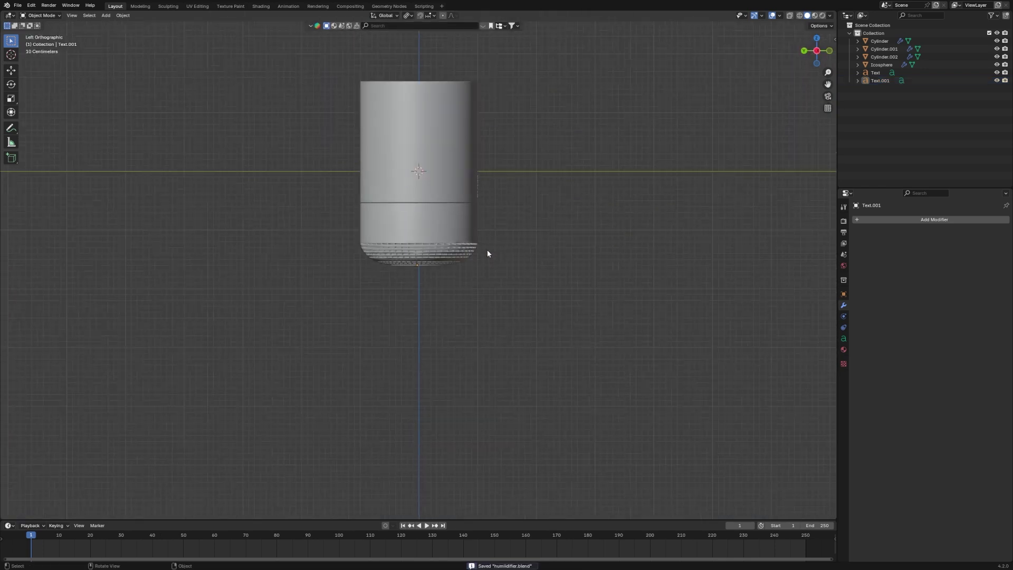
pyautogui.hotkey('shift', 'a')
pyautogui.moveTo(544, 194)
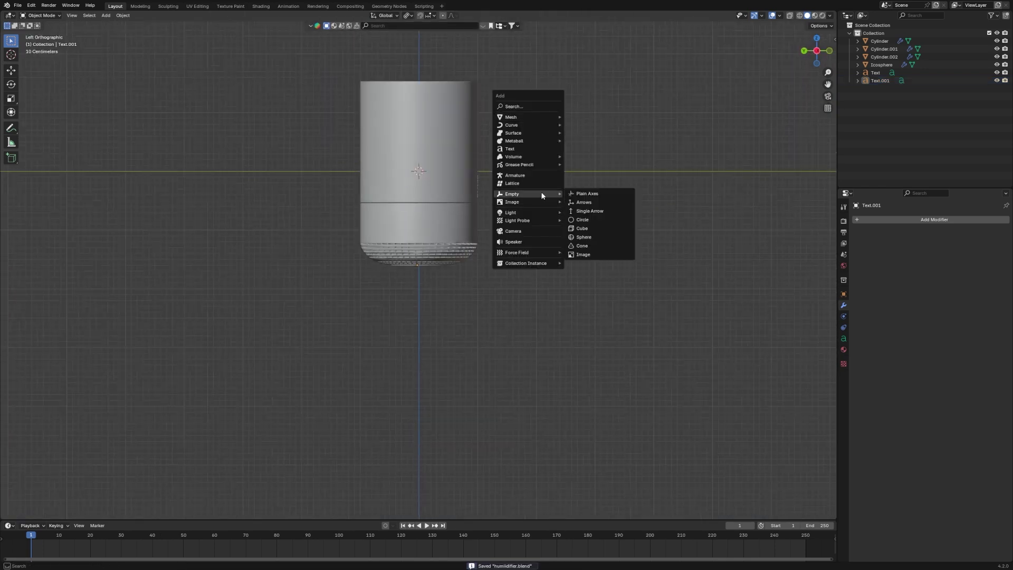
pyautogui.click(588, 231)
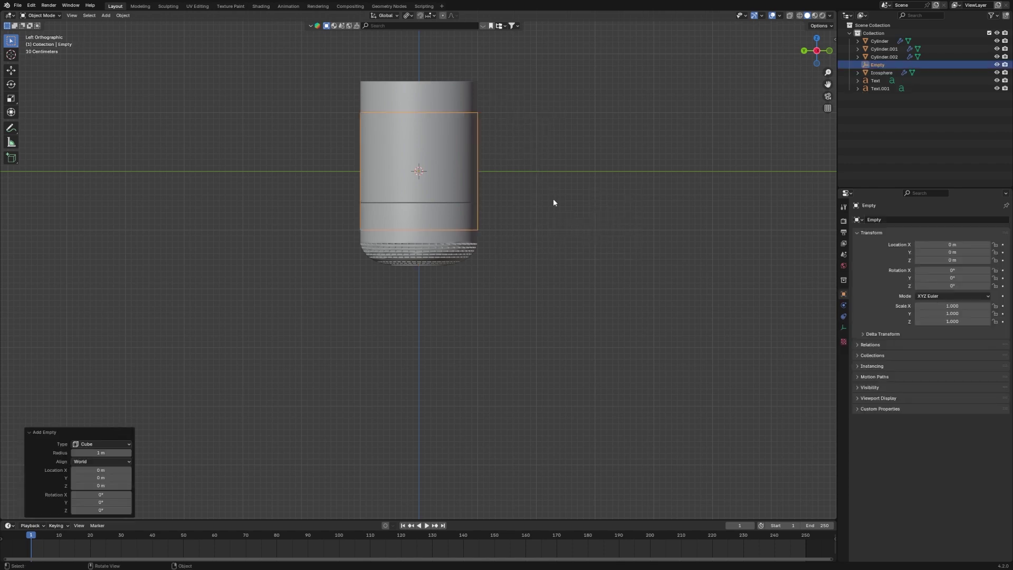
pyautogui.press('s')
pyautogui.click(533, 176)
pyautogui.hotkey('ctrl', 'z')
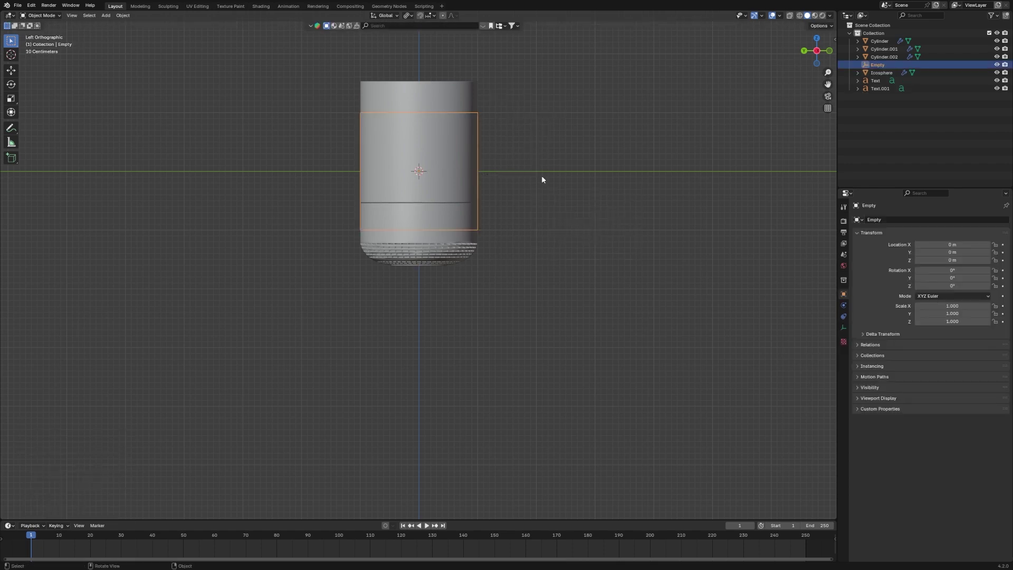
# - In the front view, scale the cube Empty to about 1.092 in X and 1.636 in Z to enclose the humidifier
pyautogui.press('`')
pyautogui.click(498, 146)
pyautogui.press('s')
pyautogui.press('x')
pyautogui.click(546, 177)
pyautogui.press('s')
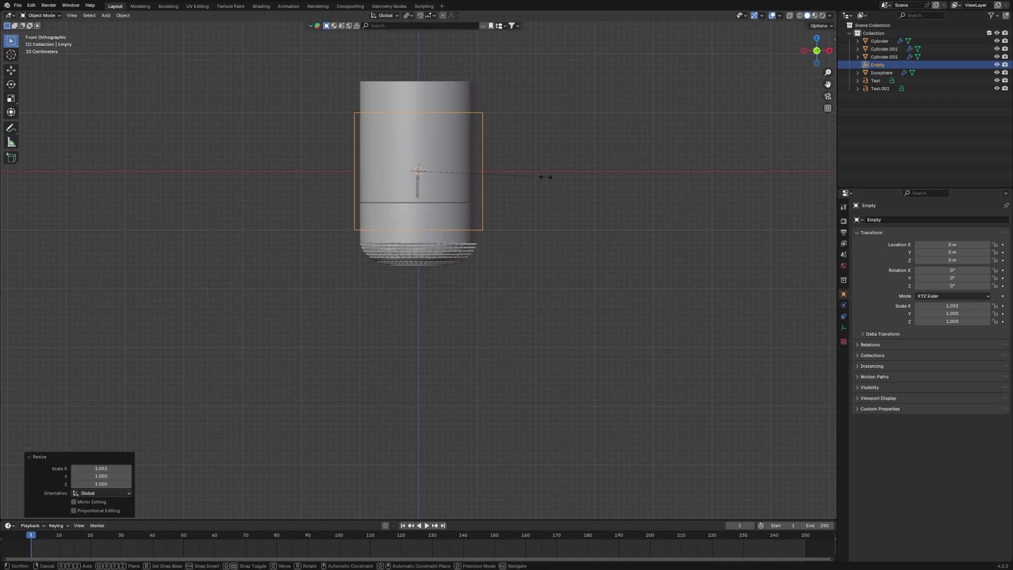
pyautogui.press('z')
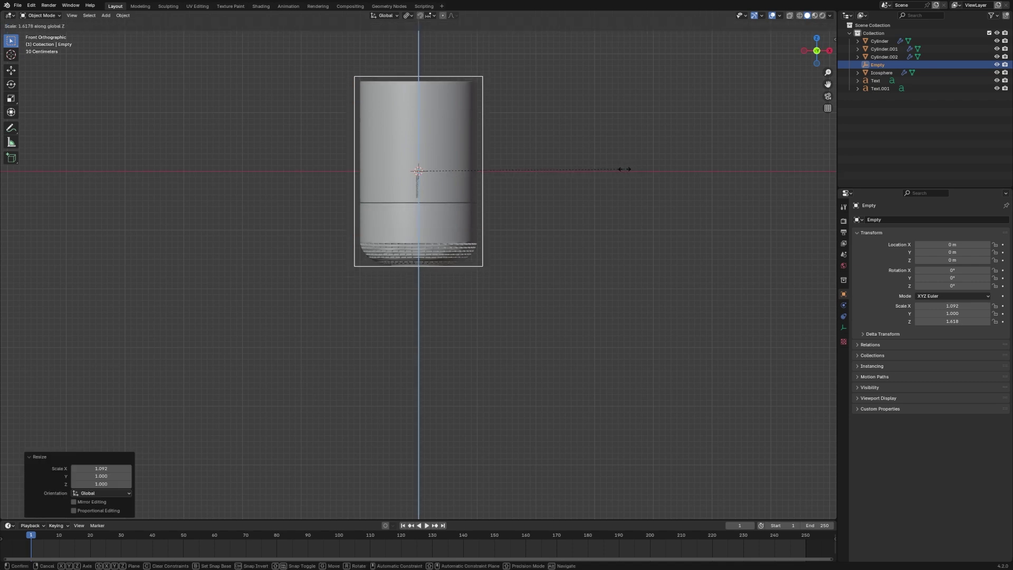
pyautogui.click(624, 169)
# - In the top view, scale the cube Empty to about 1.12 along Y so it surrounds the body
pyautogui.moveTo(626, 170); pyautogui.dragTo(528, 148, button='middle')
pyautogui.press('KP_7')
pyautogui.press('s')
pyautogui.press('y')
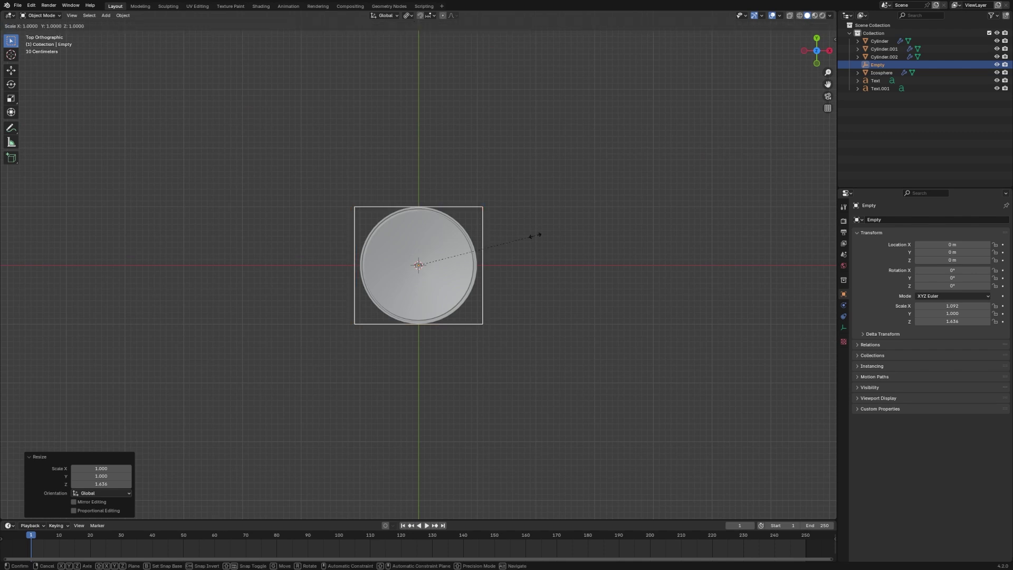
pyautogui.click(545, 227)
# - Parent all humidifier parts to the cube Empty with Keep Transform, using X-ray to select them, and turn X-ray off
pyautogui.press('KP_1')
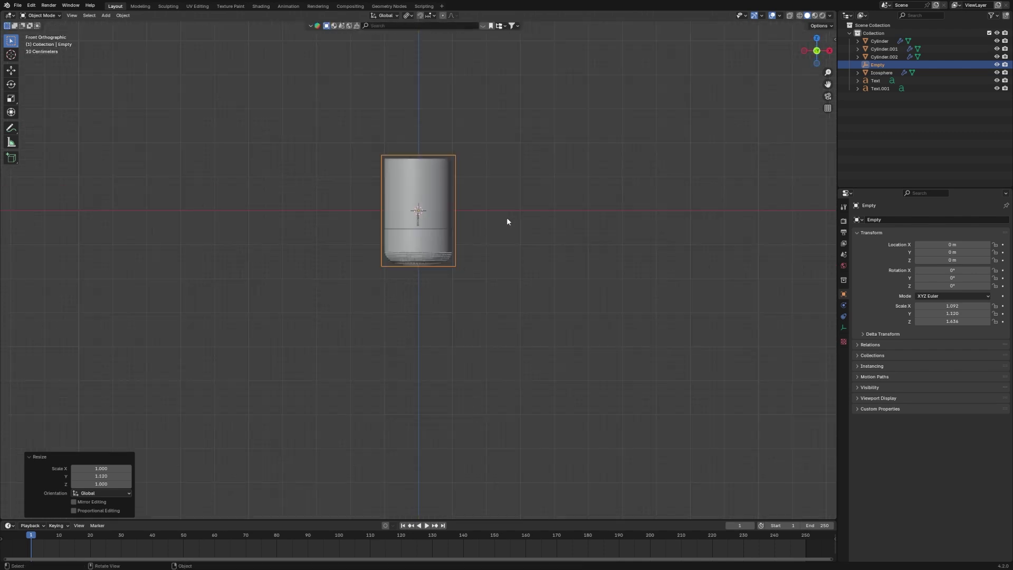
pyautogui.click(790, 16)
pyautogui.moveTo(633, 364); pyautogui.dragTo(295, 80)
pyautogui.press('KP_3')
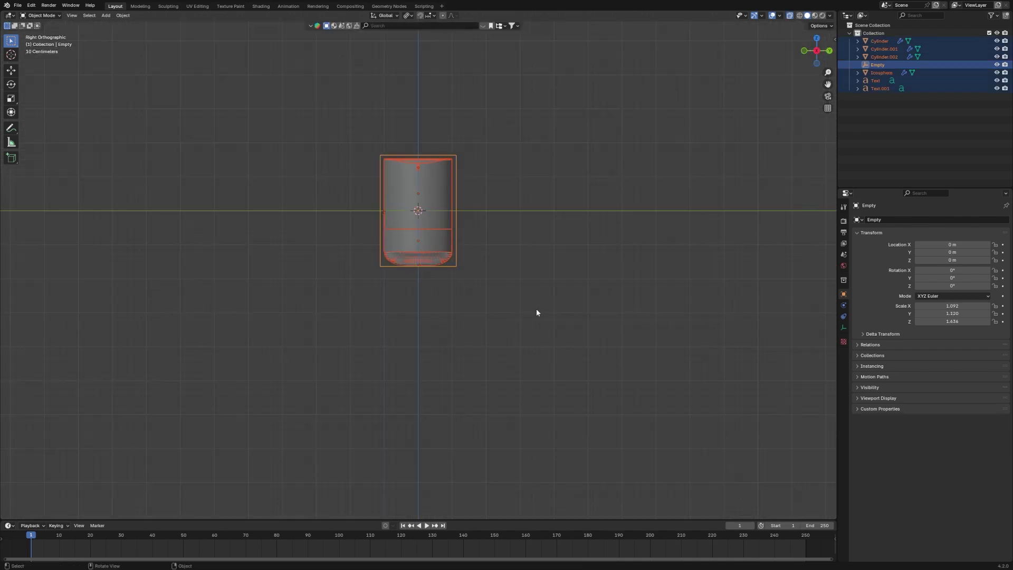
pyautogui.hotkey('ctrl', 'p')
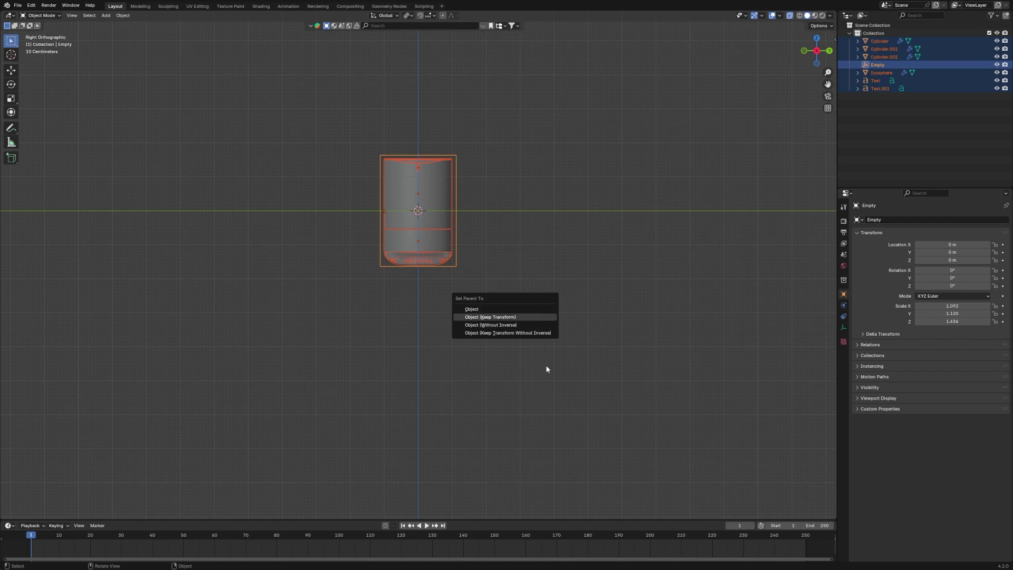
pyautogui.click(523, 317)
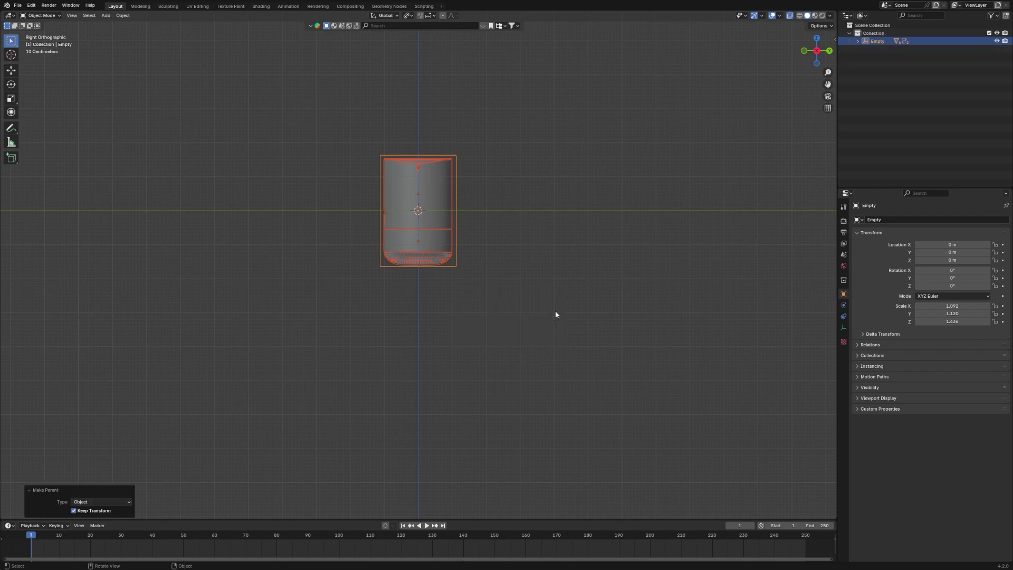
pyautogui.scroll(5, 555, 310)
pyautogui.click(534, 264)
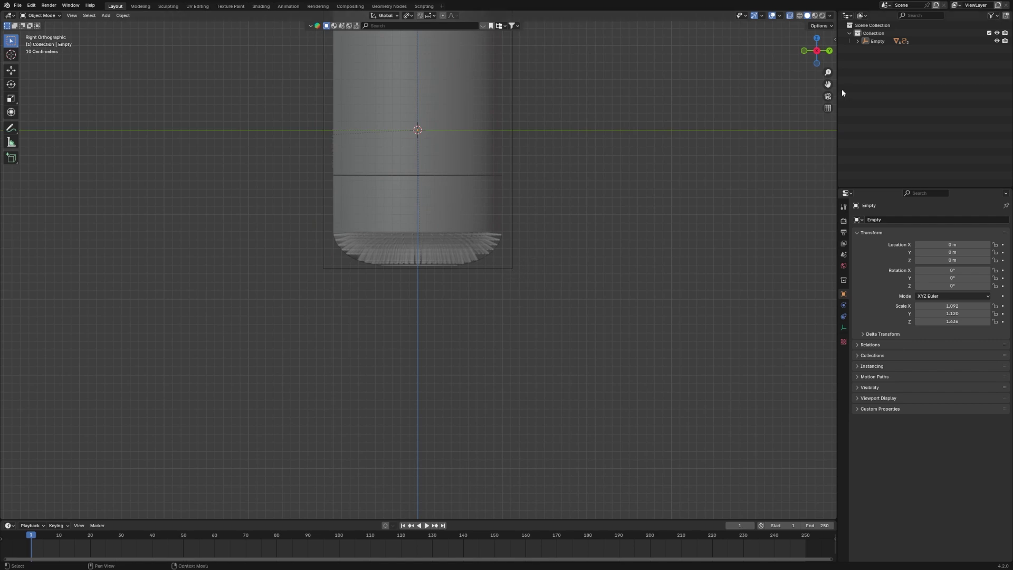
pyautogui.hotkey('alt', 'z')
# - Test the parenting by moving the cube Empty with its parts, and clear its location back to the origin
pyautogui.click(511, 268)
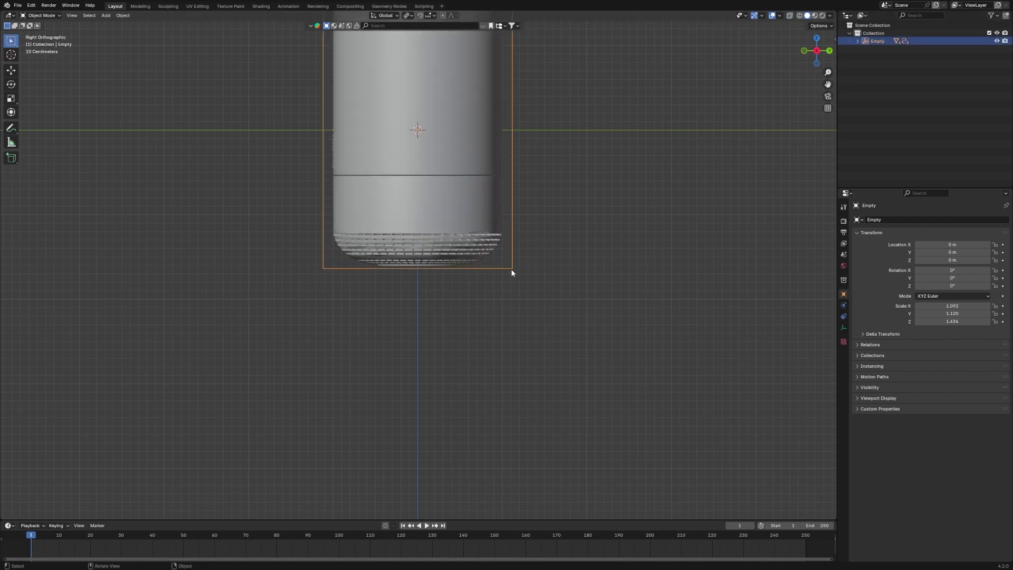
pyautogui.press('g')
pyautogui.click(559, 358)
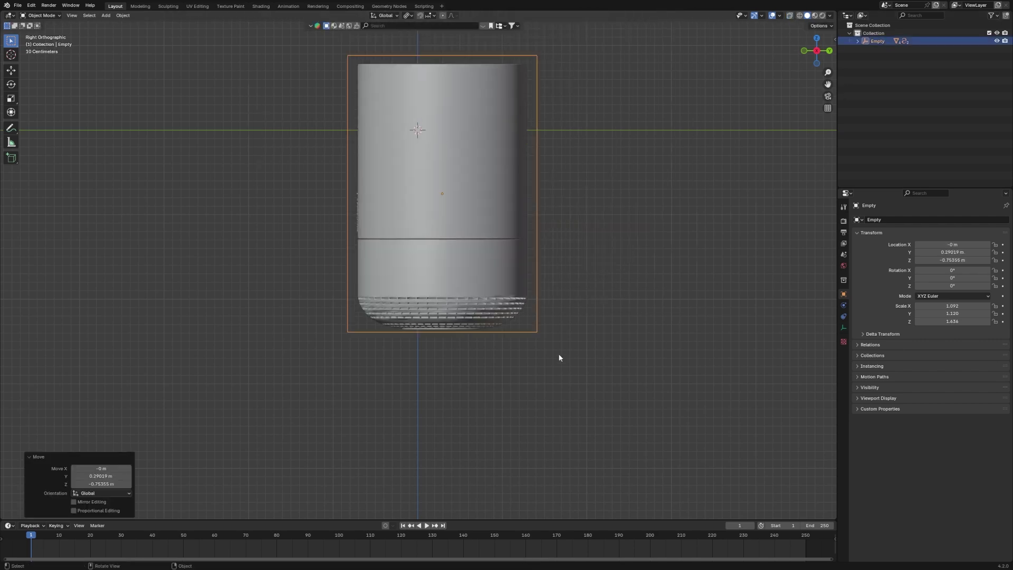
pyautogui.hotkey('alt', 'g')
pyautogui.hotkey('alt', 'a')
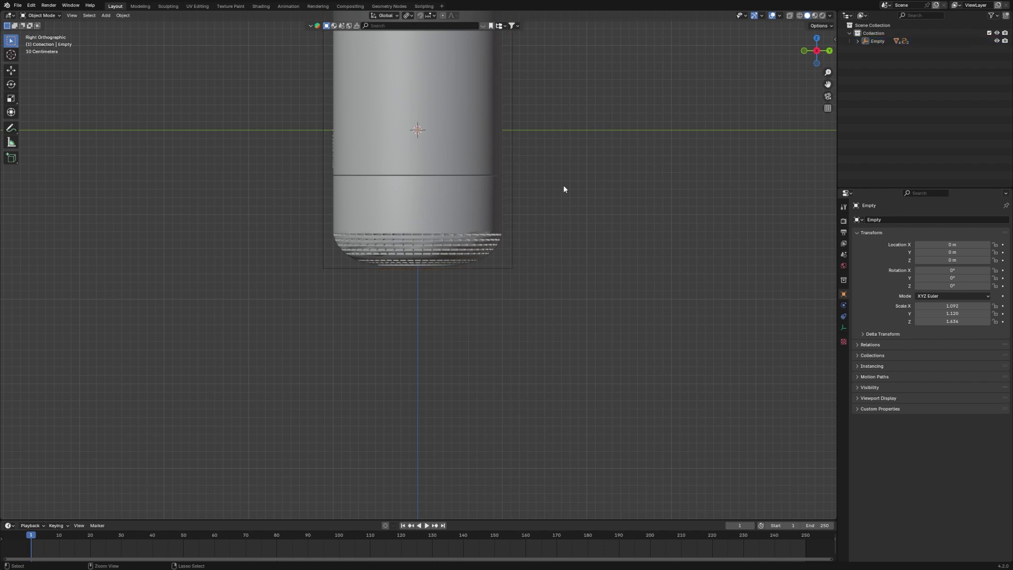
# - Save the humidifier file
pyautogui.hotkey('ctrl', 's')
pyautogui.moveTo(563, 188); pyautogui.dragTo(470, 186, button='middle')
pyautogui.scroll(2, 468, 187)
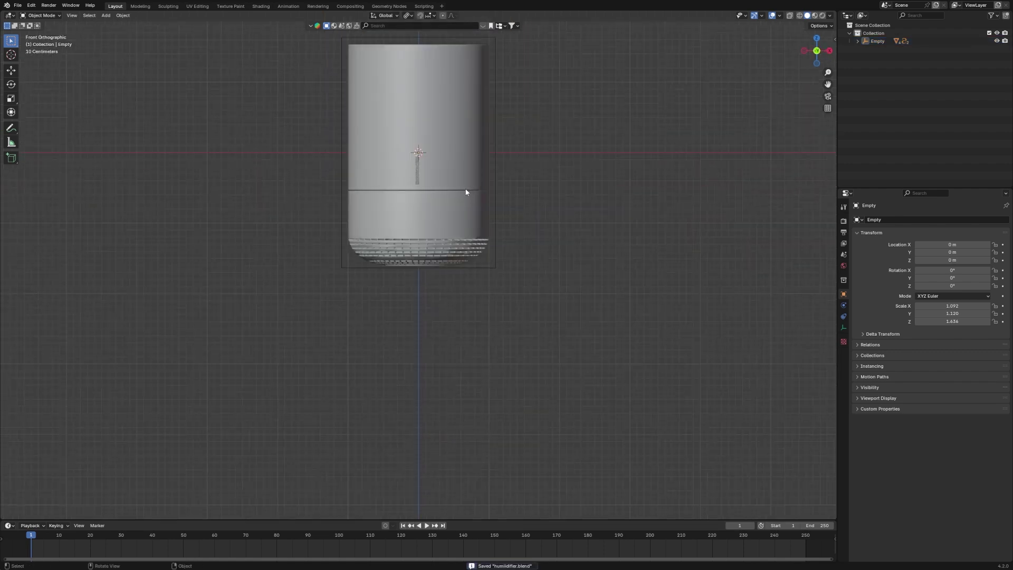
pyautogui.moveTo(290, 129); pyautogui.dragTo(480, 332)
pyautogui.scroll(2, 533, 359)
pyautogui.click(607, 267)
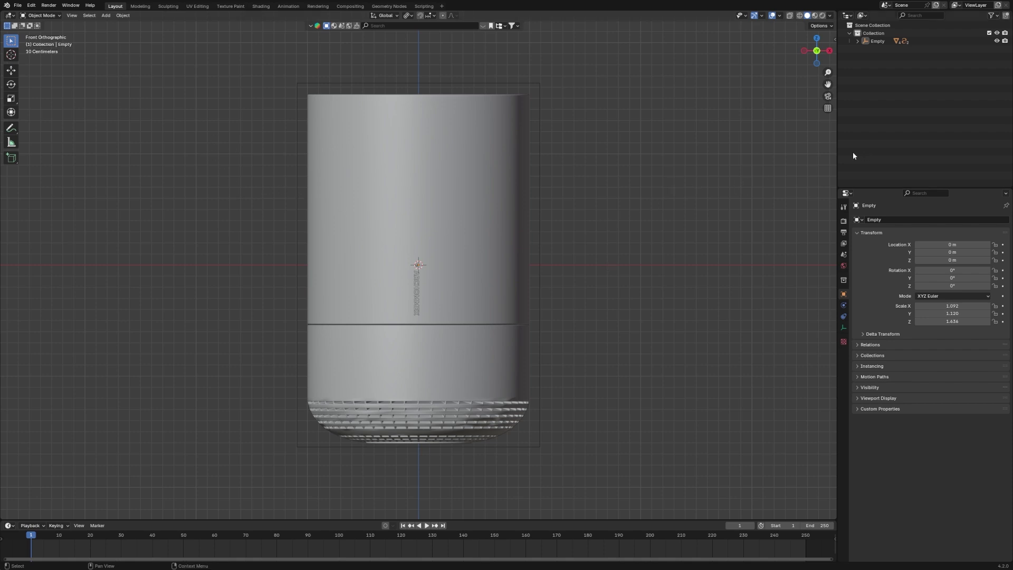
# - Split the 3D viewport vertically into two areas and show one of them in Material Preview shading
pyautogui.rightClick(837, 157)
pyautogui.click(836, 158)
pyautogui.click(417, 226)
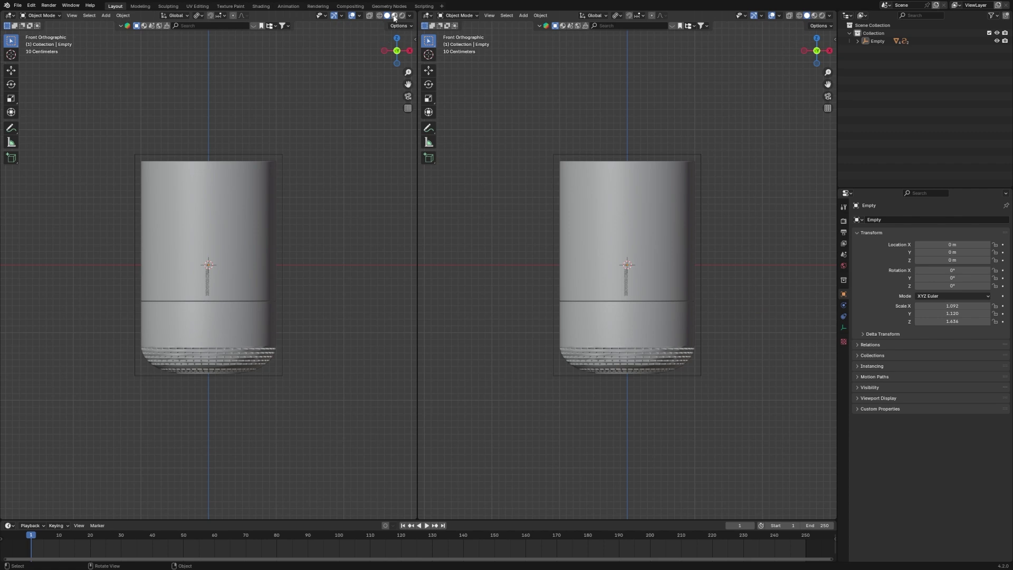
pyautogui.press('z')
pyautogui.scroll(3, 275, 217)
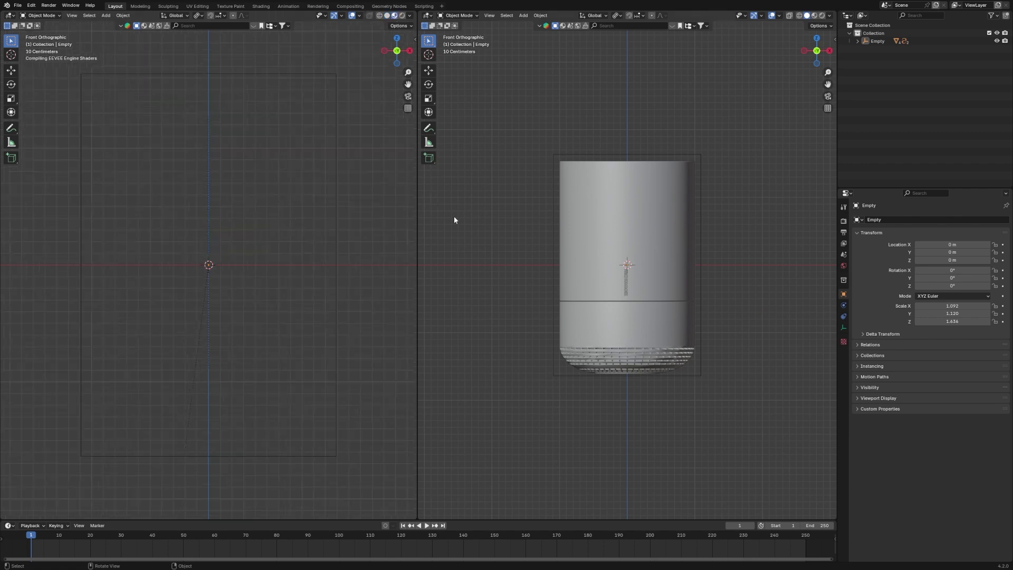
# - Select the upper body cylinder and turn the solid-shaded viewport into a Shader Editor with its sidebar hidden
pyautogui.click(648, 221)
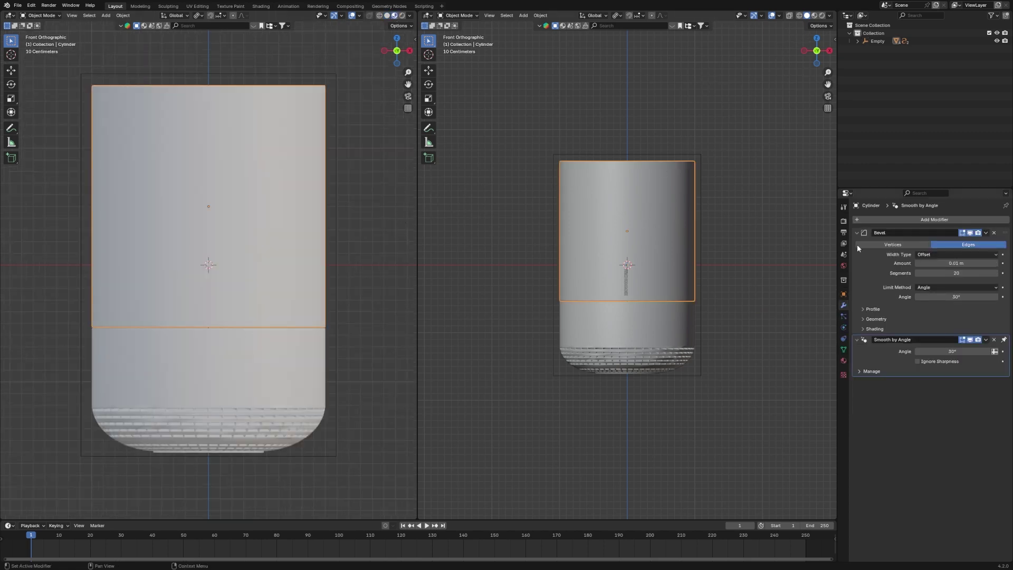
pyautogui.click(427, 16)
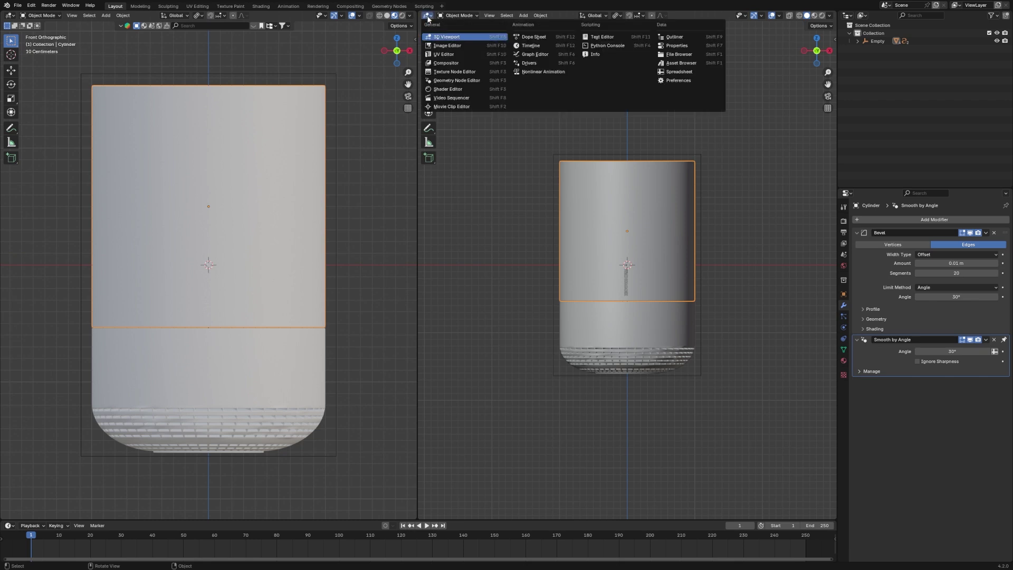
pyautogui.click(446, 90)
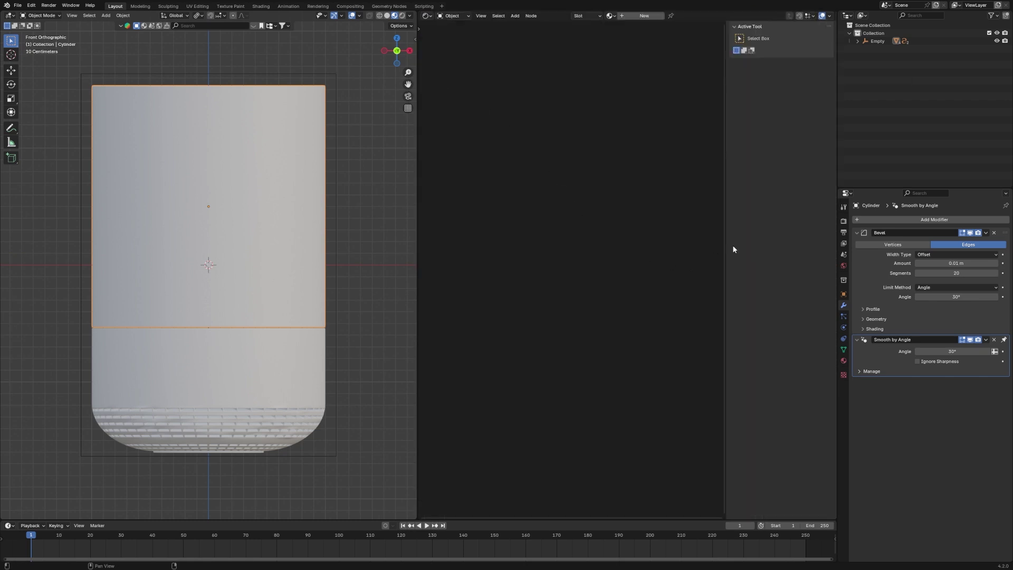
pyautogui.press('n')
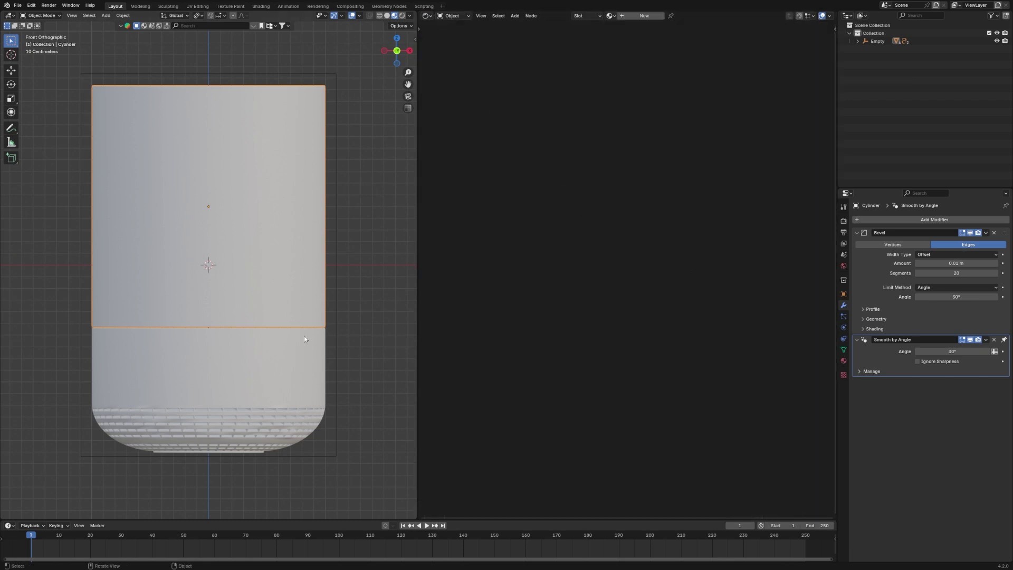
# - Create a new material for the upper body cylinder with roughness 0.350 and metallic 0.091
pyautogui.click(641, 16)
pyautogui.scroll(3, 621, 248)
pyautogui.moveTo(606, 296); pyautogui.dragTo(683, 311, button='middle')
pyautogui.scroll(-2, 650, 317)
pyautogui.moveTo(610, 326); pyautogui.dragTo(640, 326, button='middle')
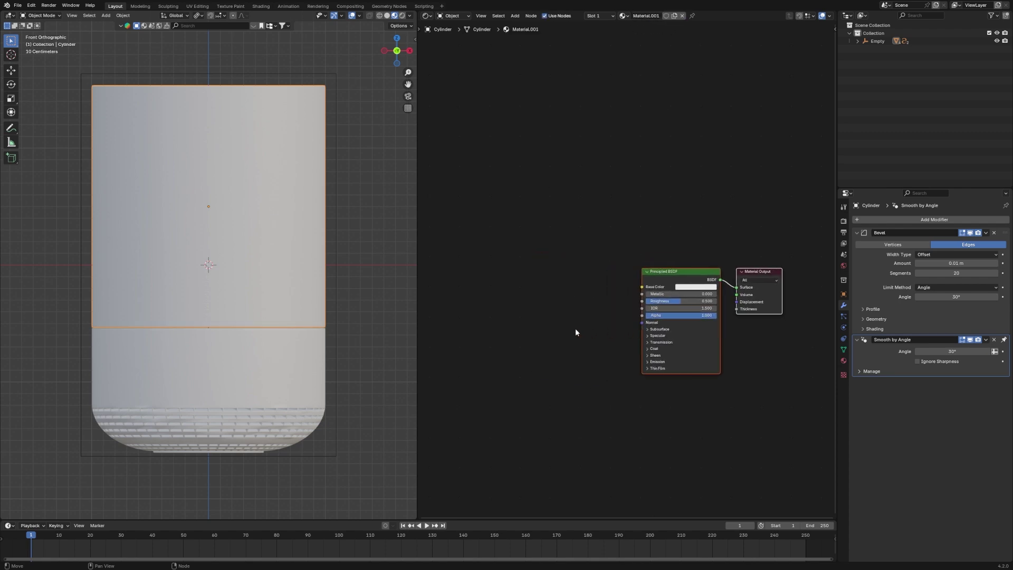
pyautogui.click(576, 333)
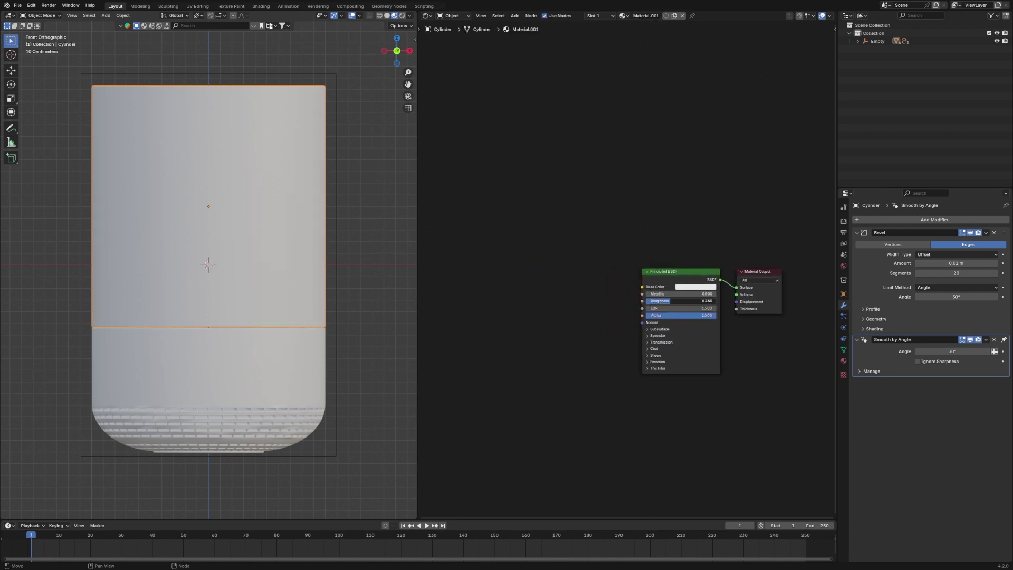
pyautogui.moveTo(663, 301); pyautogui.dragTo(667, 301)
pyautogui.click(408, 349)
# - Add a Color Ramp node and connect its Color output to the Principled BSDF's Base Color
pyautogui.hotkey('shift', 'a')
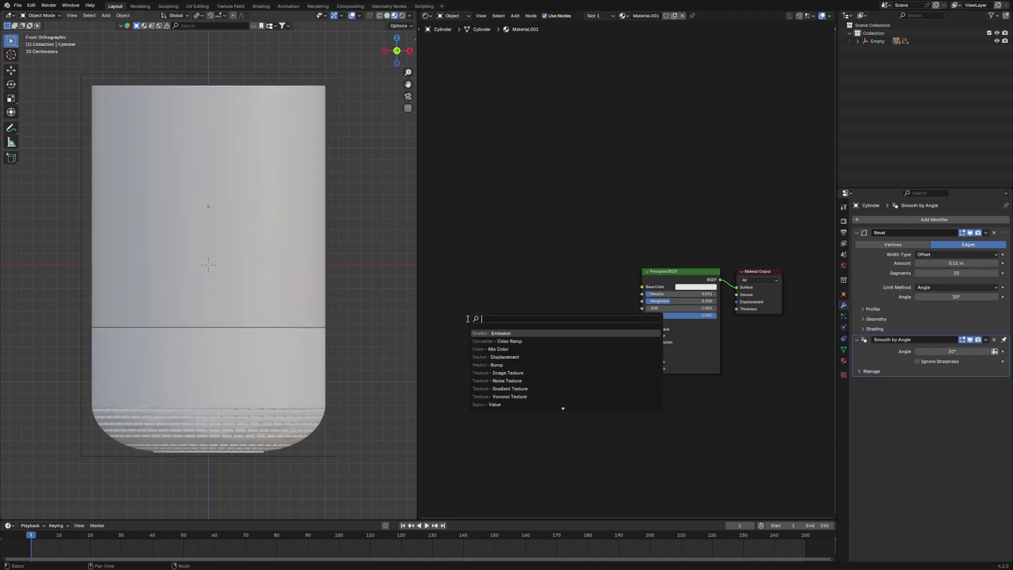
pyautogui.write('color')
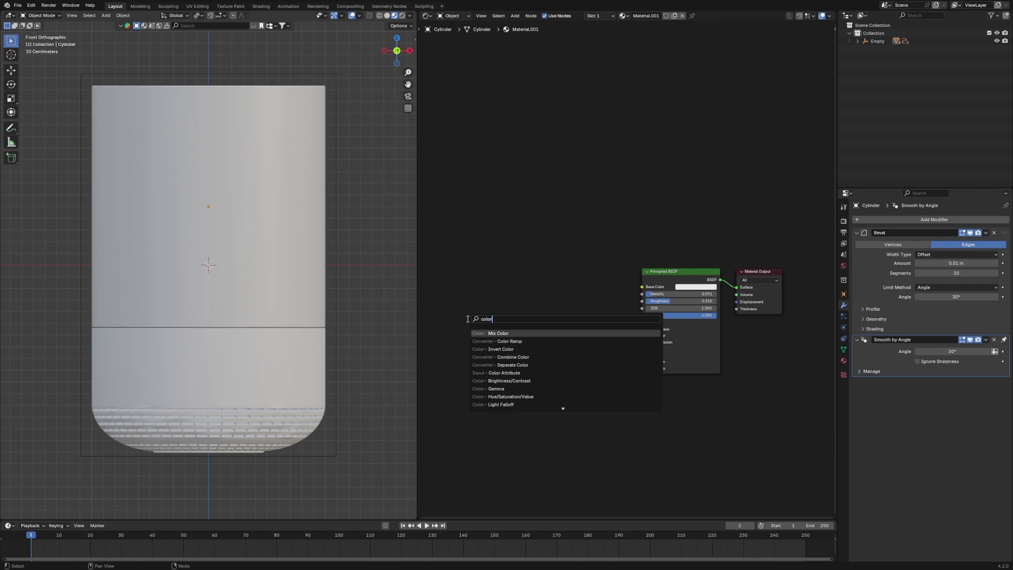
pyautogui.click(504, 341)
pyautogui.click(571, 290)
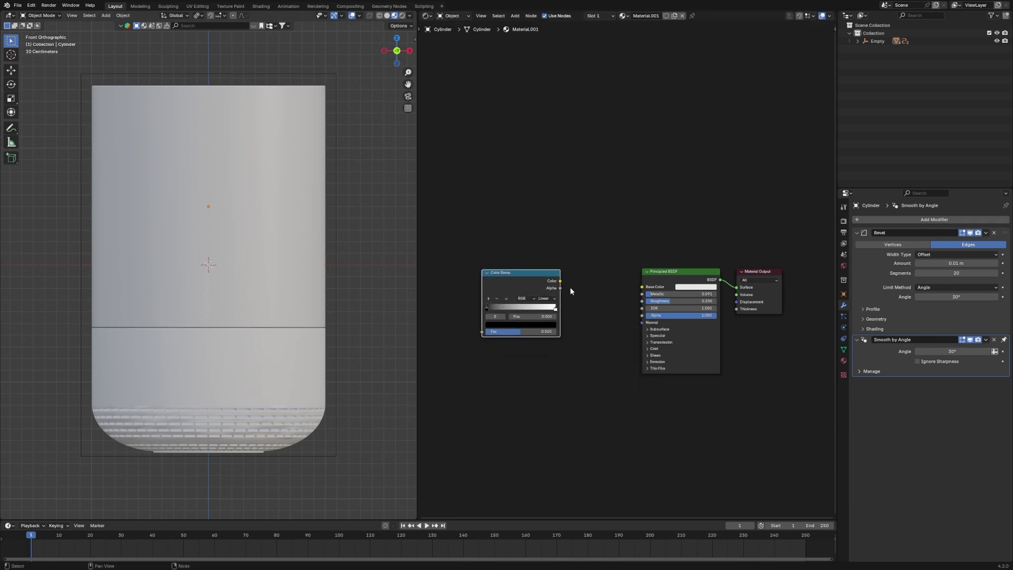
pyautogui.moveTo(558, 280); pyautogui.dragTo(641, 288)
pyautogui.moveTo(590, 293); pyautogui.dragTo(674, 330, button='middle')
# - Add a Noise Texture node before the Color Ramp and connect its Fac output to the ramp's Fac input
pyautogui.hotkey('shift', 'a')
pyautogui.click(537, 278)
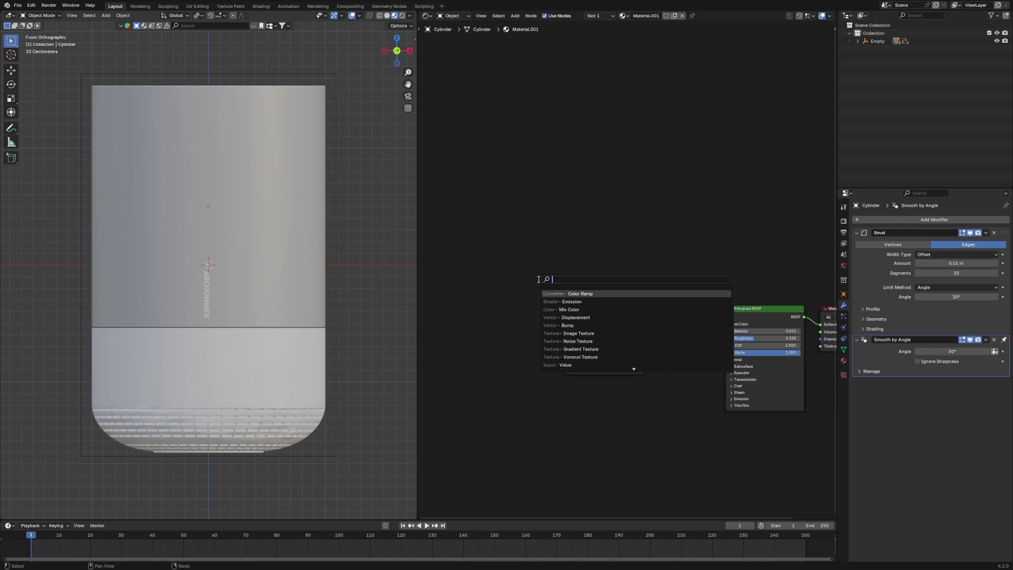
pyautogui.write('noise')
pyautogui.press('Return')
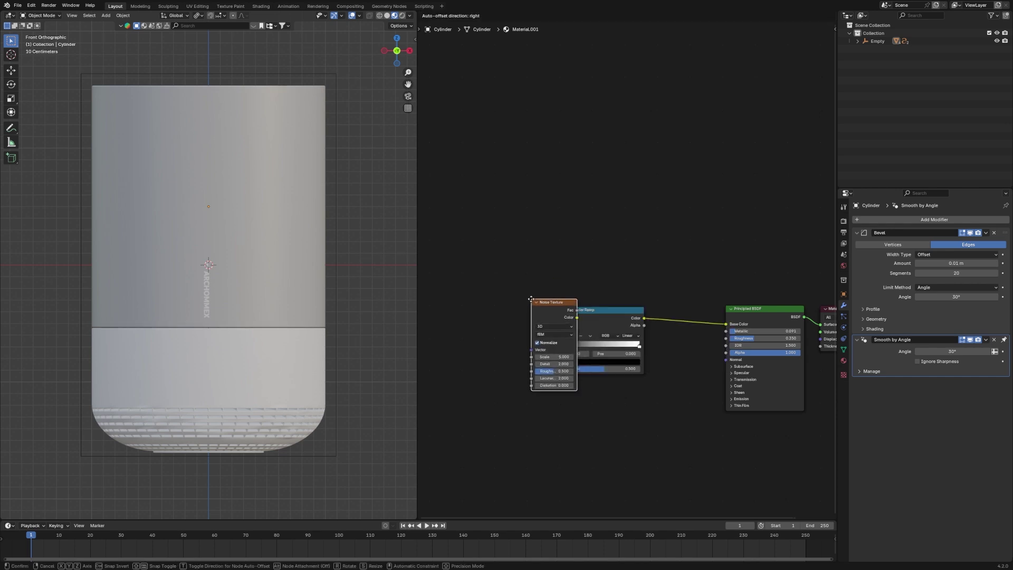
pyautogui.click(530, 318)
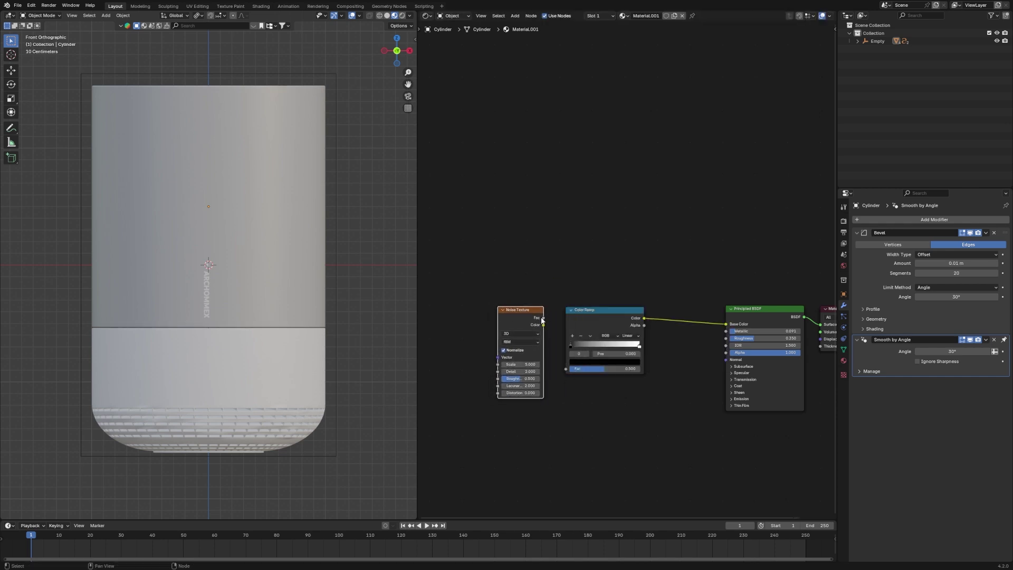
pyautogui.moveTo(542, 318); pyautogui.dragTo(567, 369)
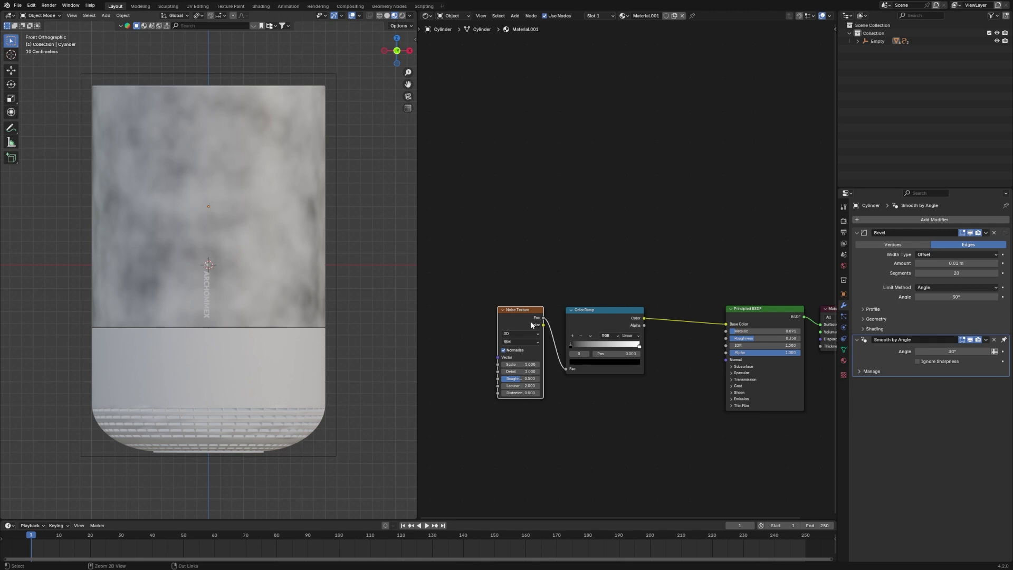
# - Add Texture Coordinate and Mapping nodes to the Noise Texture, feeding the mapping from the Object coordinates
pyautogui.hotkey('ctrl', 't')
pyautogui.moveTo(532, 395); pyautogui.dragTo(633, 432, button='middle')
pyautogui.scroll(3, 621, 417)
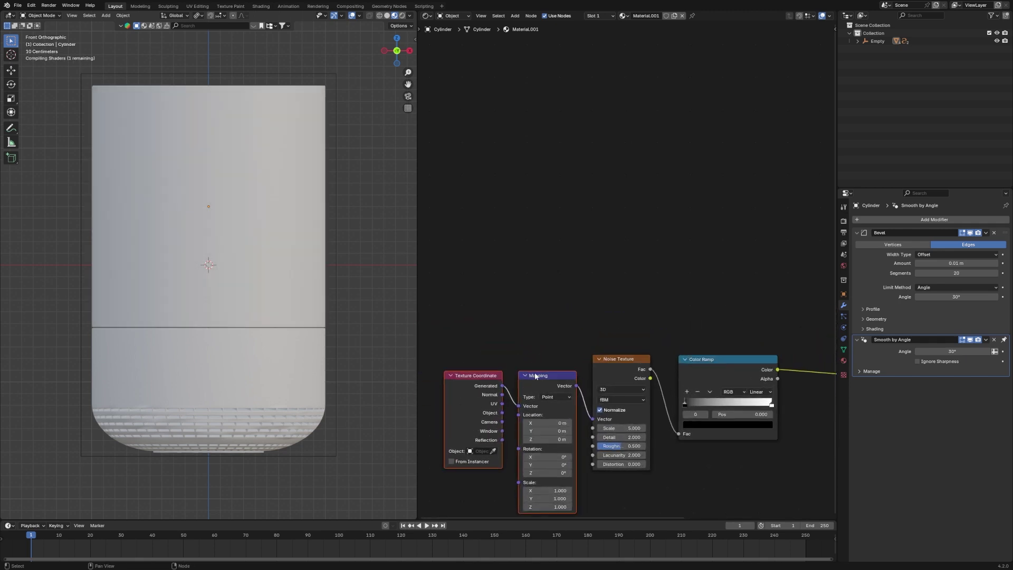
pyautogui.moveTo(466, 339); pyautogui.dragTo(518, 392)
pyautogui.press('g')
pyautogui.click(536, 370)
pyautogui.scroll(2, 626, 401)
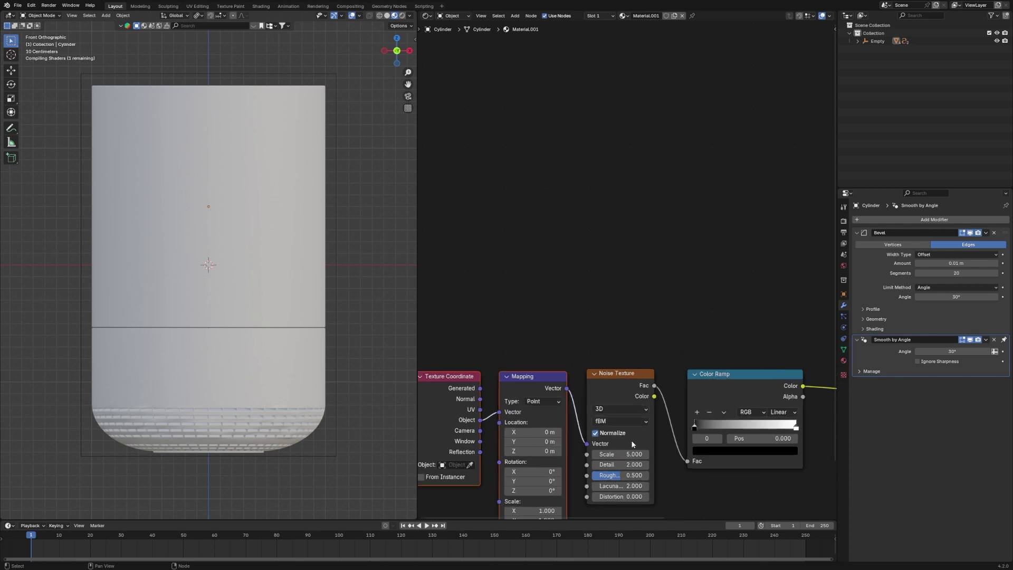
pyautogui.scroll(-2, 629, 459)
# - Set the Noise Texture's scale to 500 after trying 200, and check the grain on the body
pyautogui.click(582, 395)
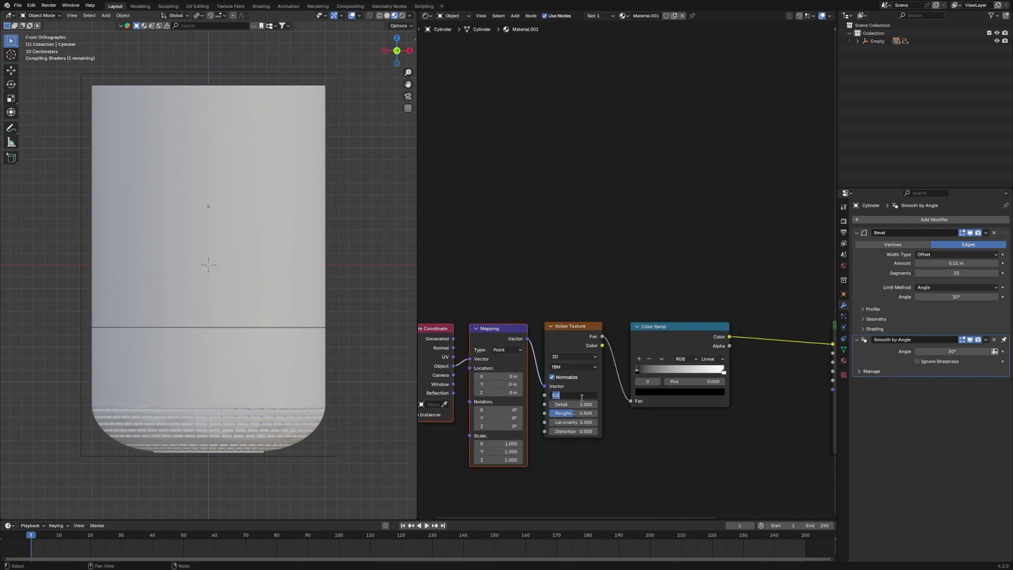
pyautogui.write('200')
pyautogui.press('Return')
pyautogui.scroll(-1, 582, 393)
pyautogui.click(586, 378)
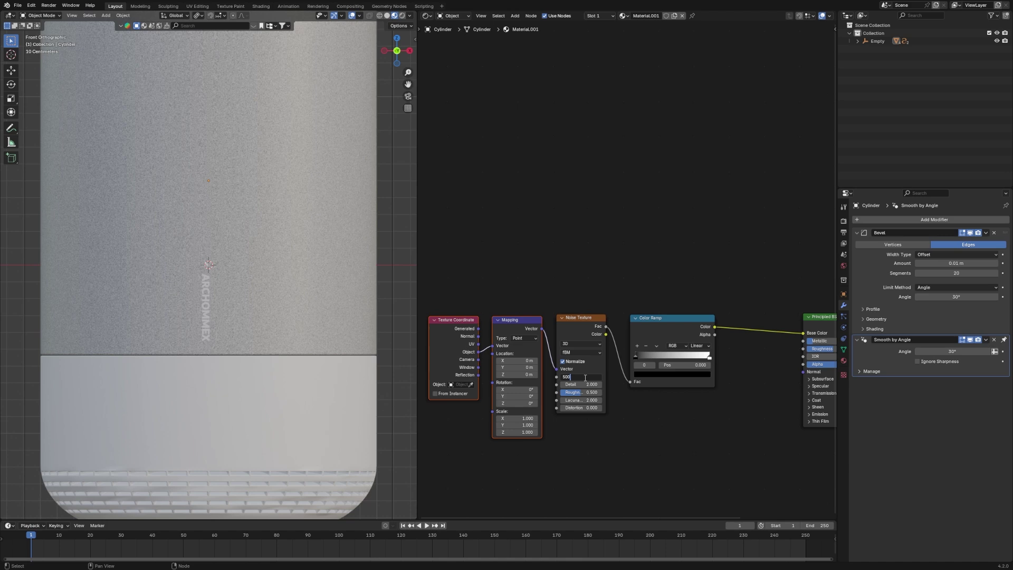
pyautogui.write('500')
pyautogui.press('Return')
pyautogui.moveTo(192, 315); pyautogui.dragTo(233, 338, button='middle')
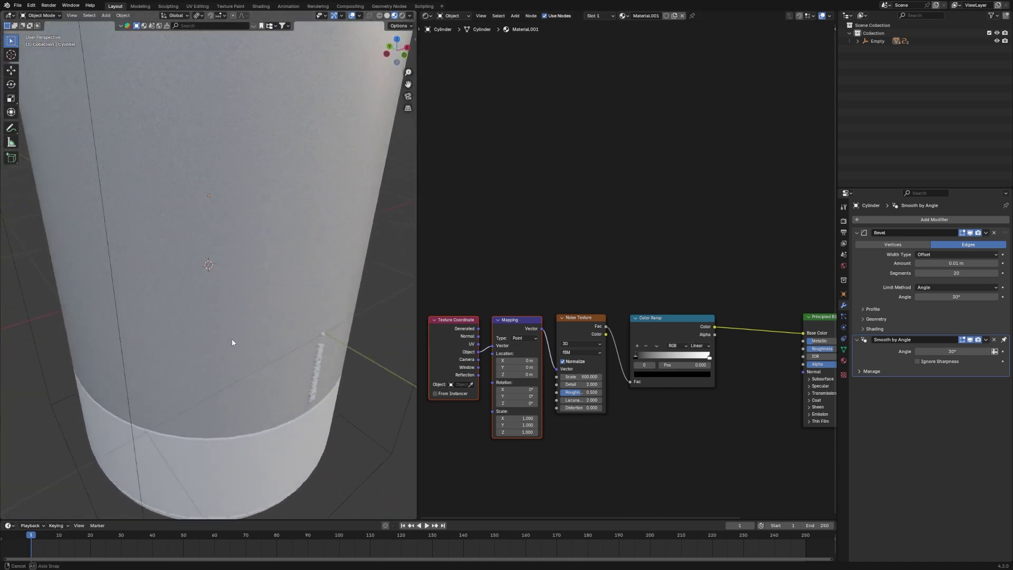
# - Lighten the Color Ramp's black stop to a light grey with a value of about 0.594
pyautogui.moveTo(640, 399); pyautogui.dragTo(591, 400, button='middle')
pyautogui.scroll(2, 602, 400)
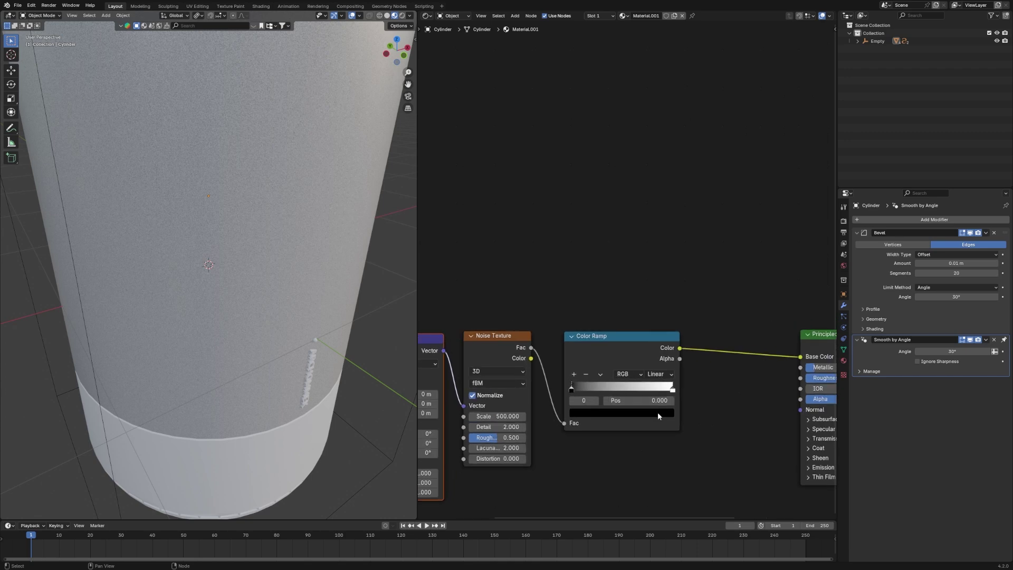
pyautogui.click(658, 414)
pyautogui.moveTo(668, 320); pyautogui.dragTo(667, 273)
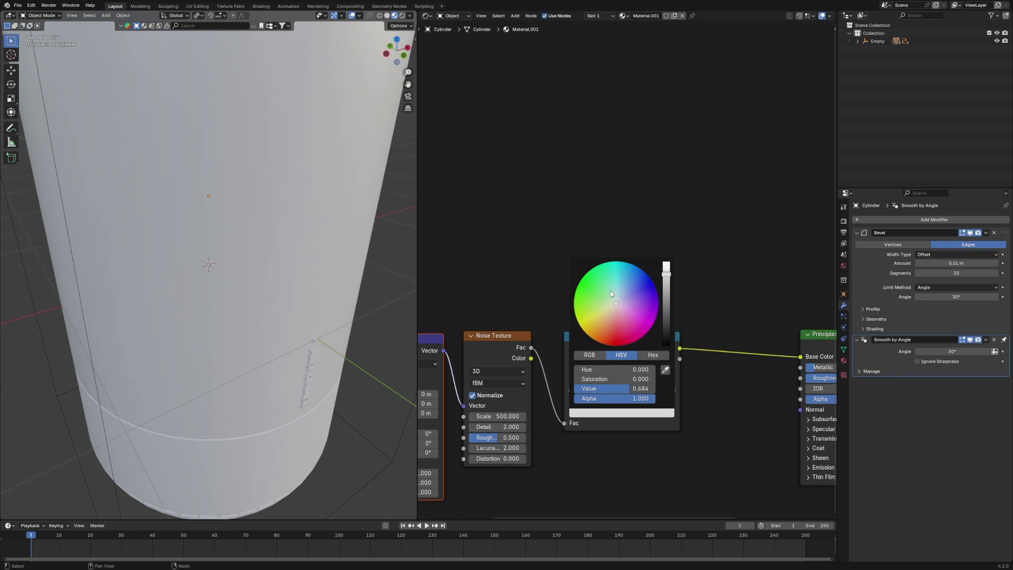
pyautogui.scroll(5, 210, 294)
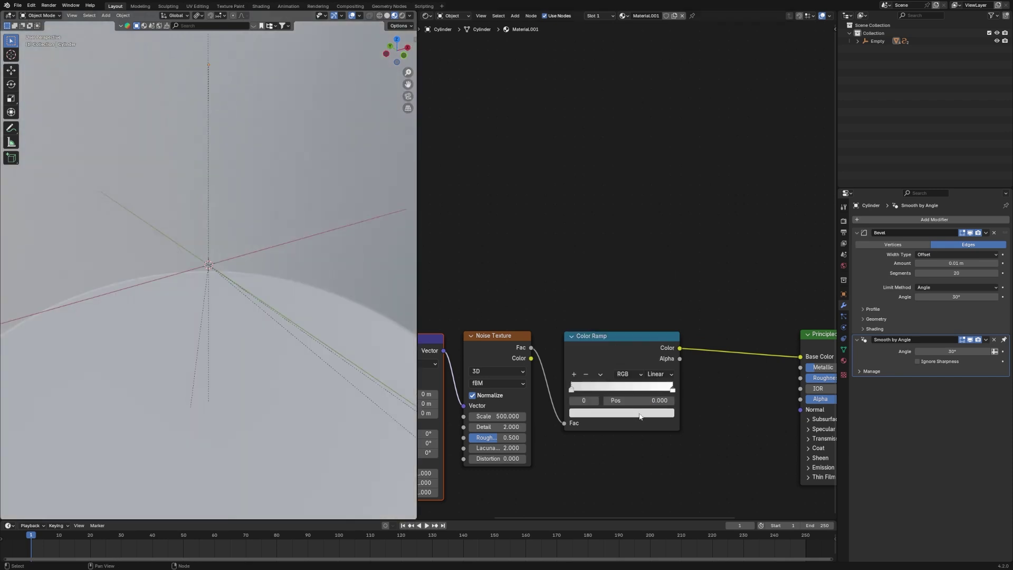
pyautogui.click(641, 416)
pyautogui.moveTo(668, 276); pyautogui.dragTo(666, 278)
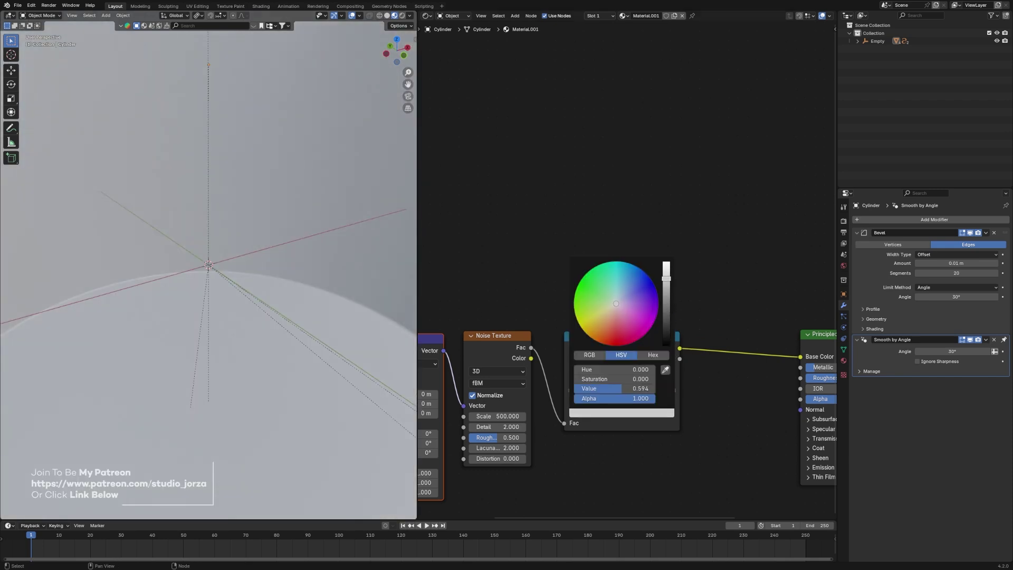
pyautogui.scroll(-8, 289, 346)
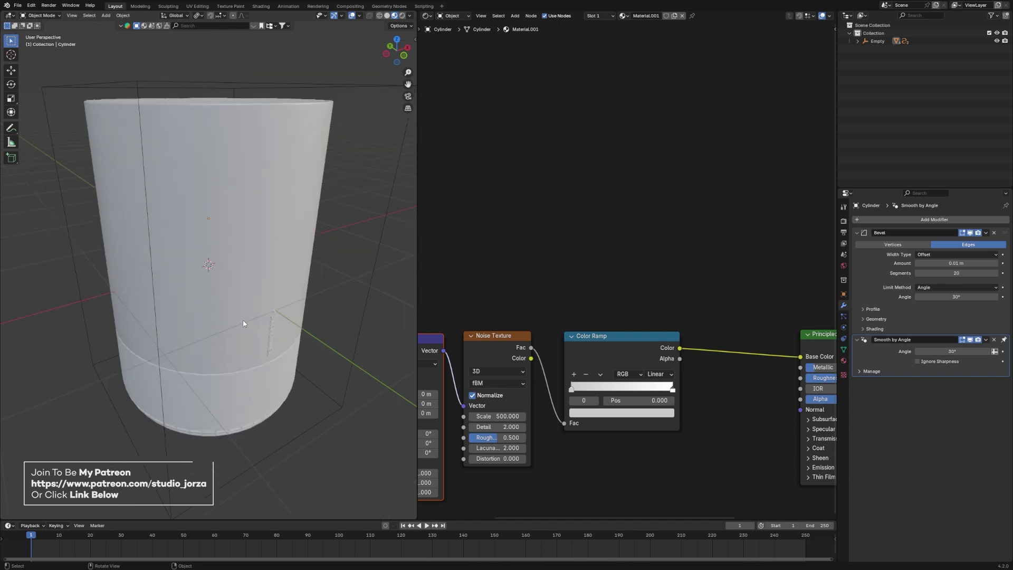
# - Link the upper body's noise material to the lower base, the front text and the underside text
pyautogui.press('`')
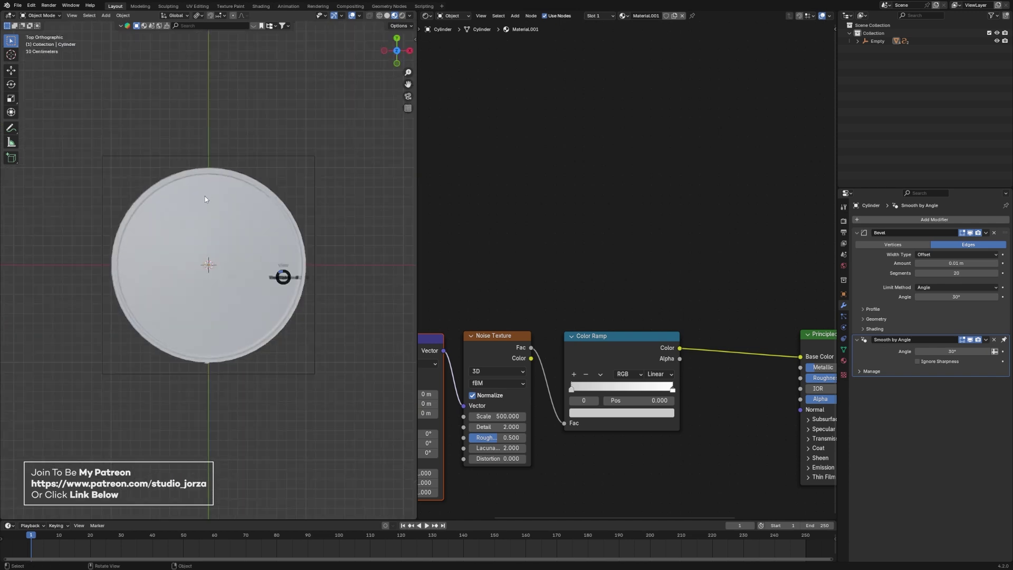
pyautogui.click(205, 196)
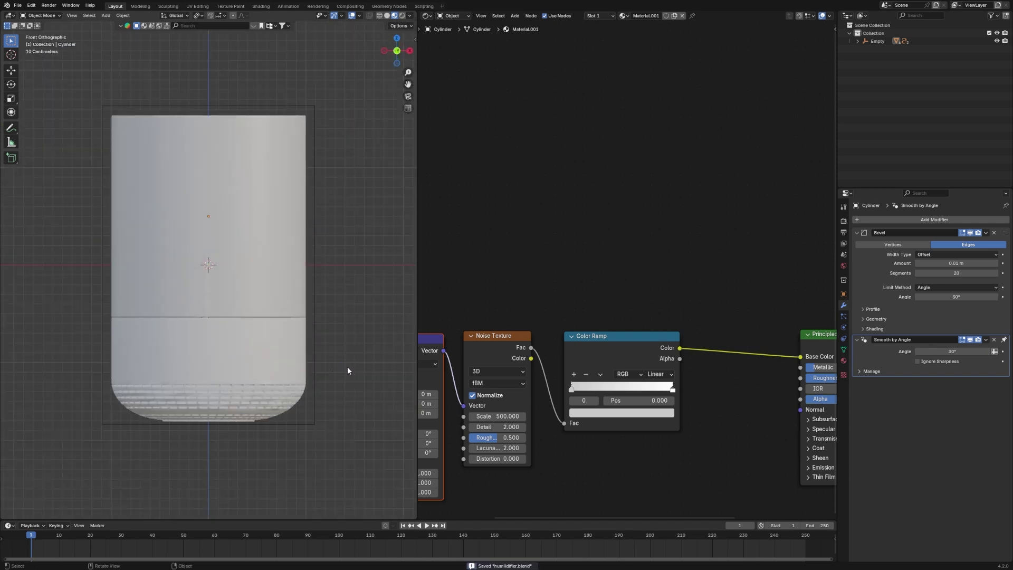
pyautogui.click(268, 331)
pyautogui.moveTo(260, 432); pyautogui.dragTo(233, 369, button='middle')
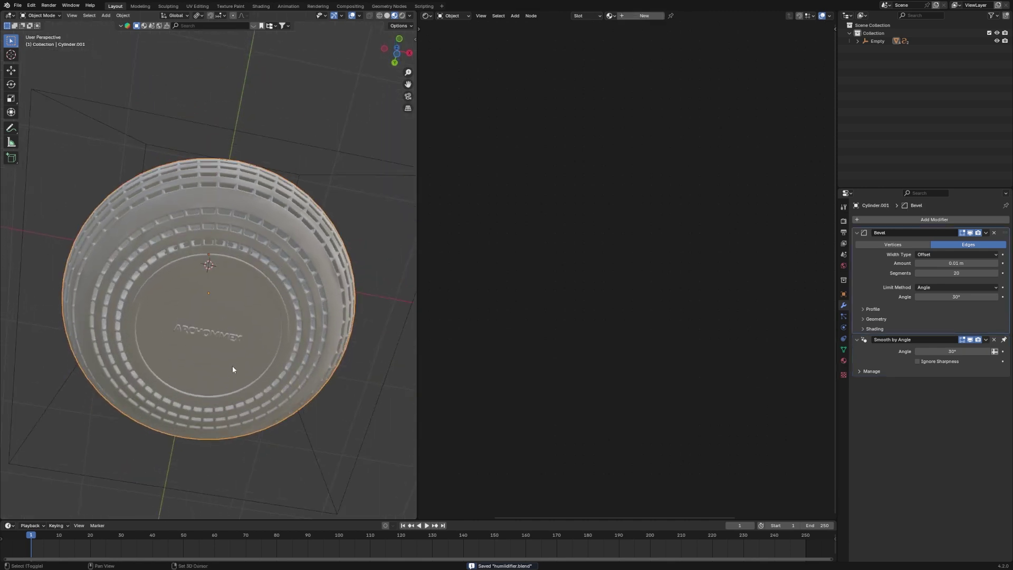
pyautogui.click(236, 339)
pyautogui.moveTo(281, 334); pyautogui.dragTo(199, 297, button='middle')
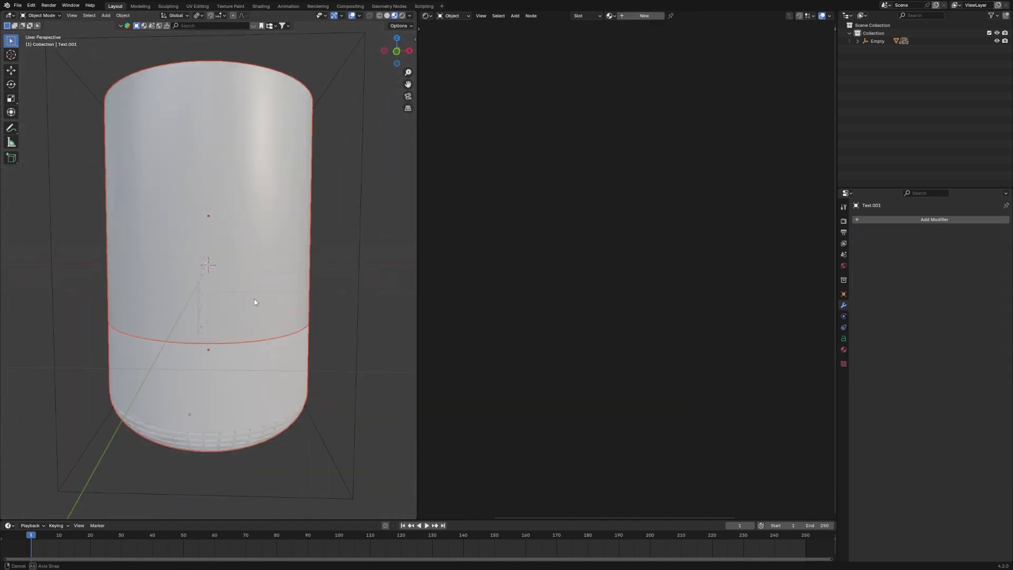
pyautogui.keyDown('shift'); pyautogui.click(203, 295); pyautogui.keyUp('shift')
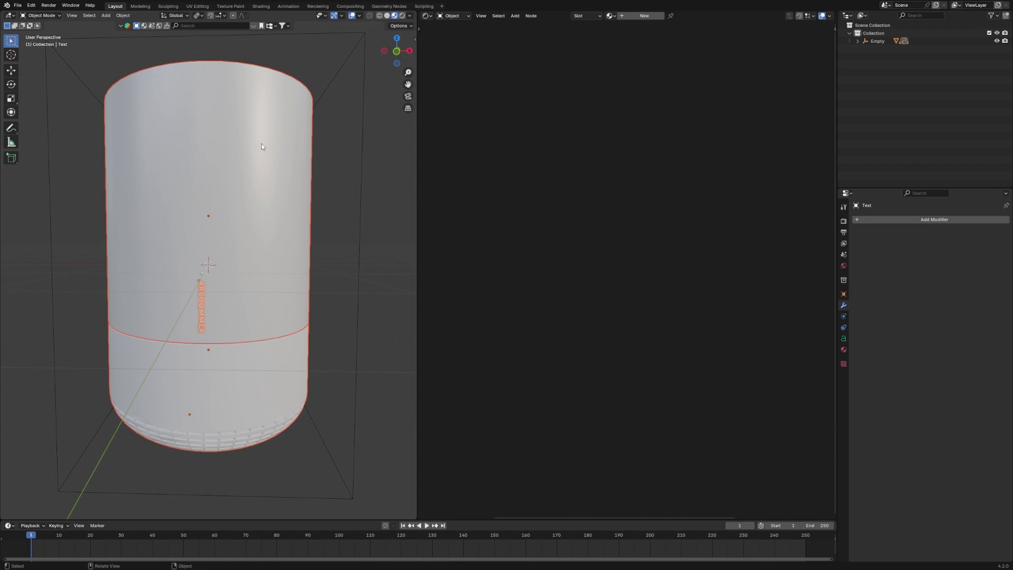
pyautogui.moveTo(262, 219); pyautogui.dragTo(253, 169, button='middle')
pyautogui.moveTo(219, 340); pyautogui.dragTo(213, 292, button='middle')
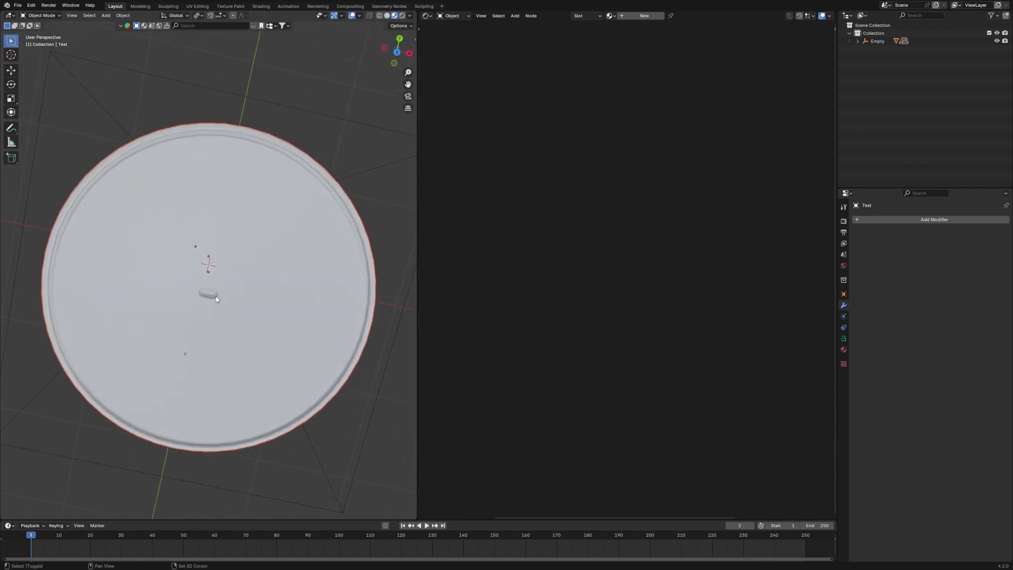
pyautogui.keyDown('shift'); pyautogui.click(217, 305); pyautogui.keyUp('shift')
pyautogui.moveTo(227, 317); pyautogui.dragTo(245, 301, button='middle')
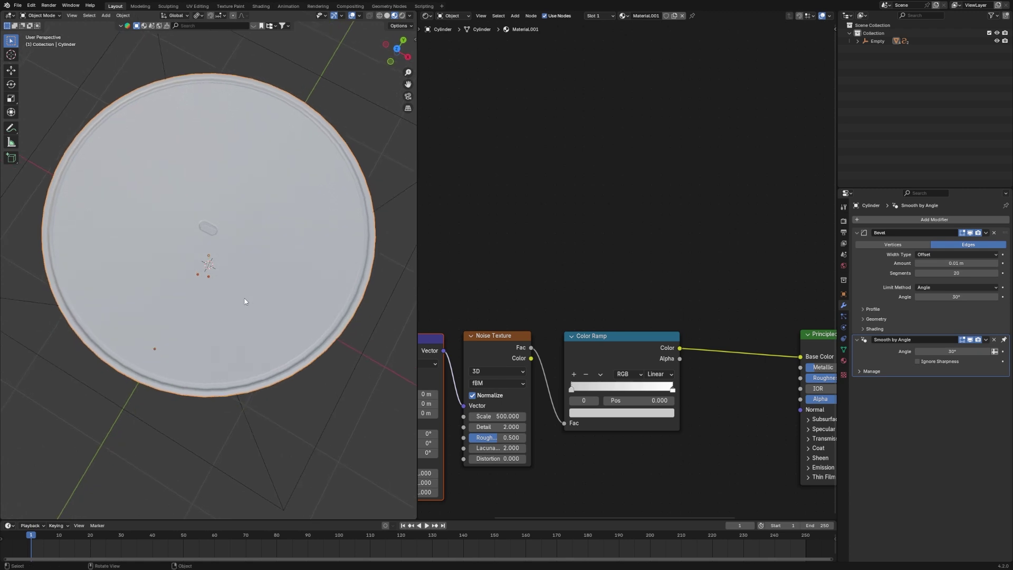
pyautogui.hotkey('ctrl', 'l')
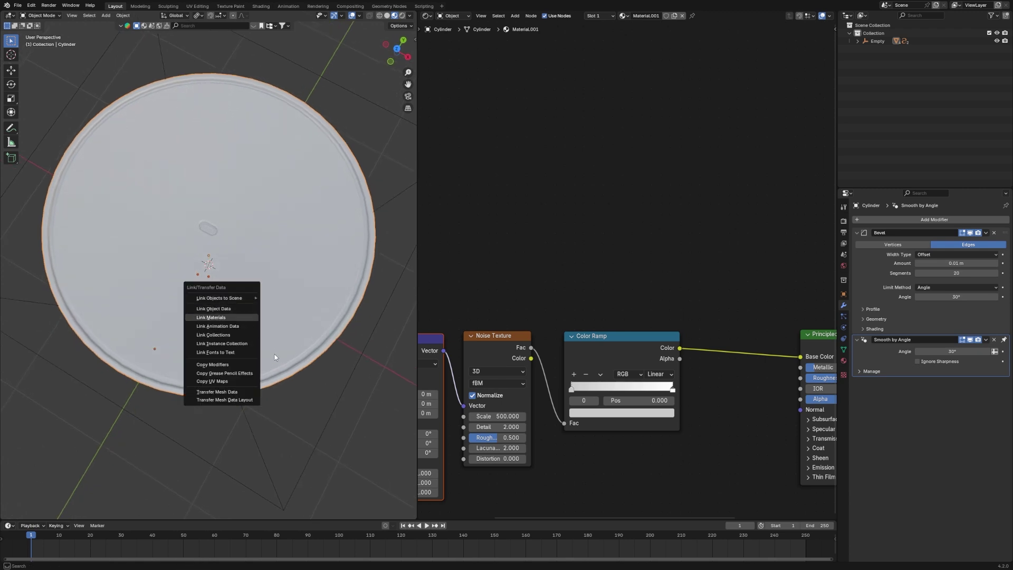
pyautogui.click(211, 317)
# - Inspect the humidifier from several angles and check the material on the upper body and lower base
pyautogui.moveTo(351, 338); pyautogui.dragTo(362, 286, button='middle')
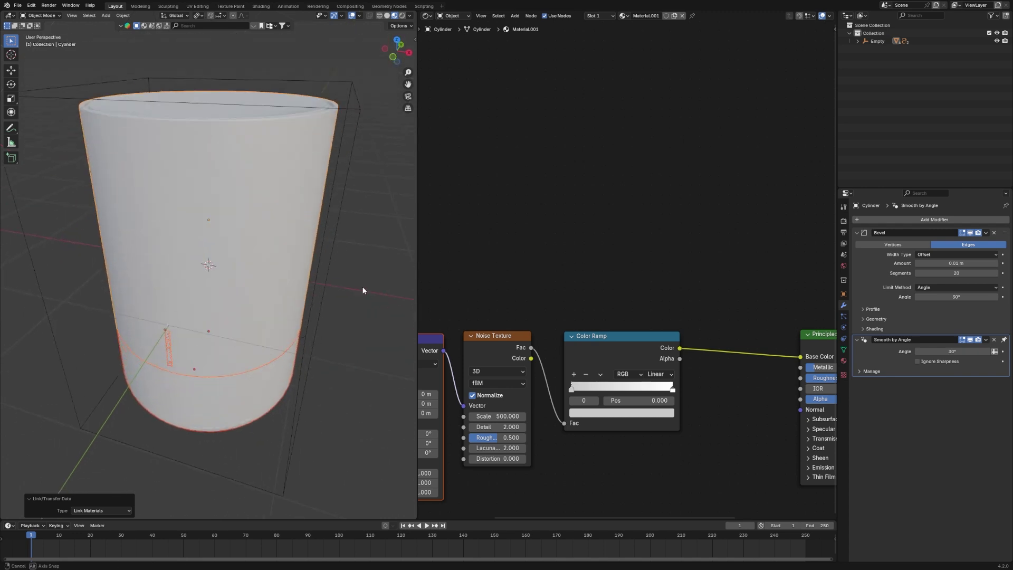
pyautogui.scroll(-4, 362, 287)
pyautogui.press('`')
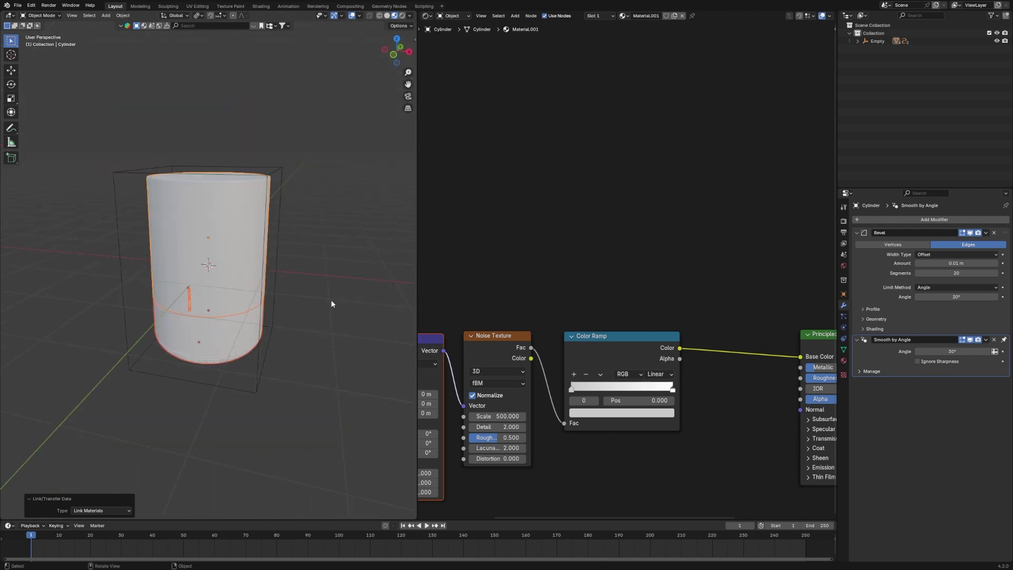
pyautogui.click(330, 303)
pyautogui.moveTo(299, 307); pyautogui.dragTo(327, 271, button='middle')
pyautogui.scroll(2, 328, 271)
pyautogui.click(264, 287)
pyautogui.click(262, 336)
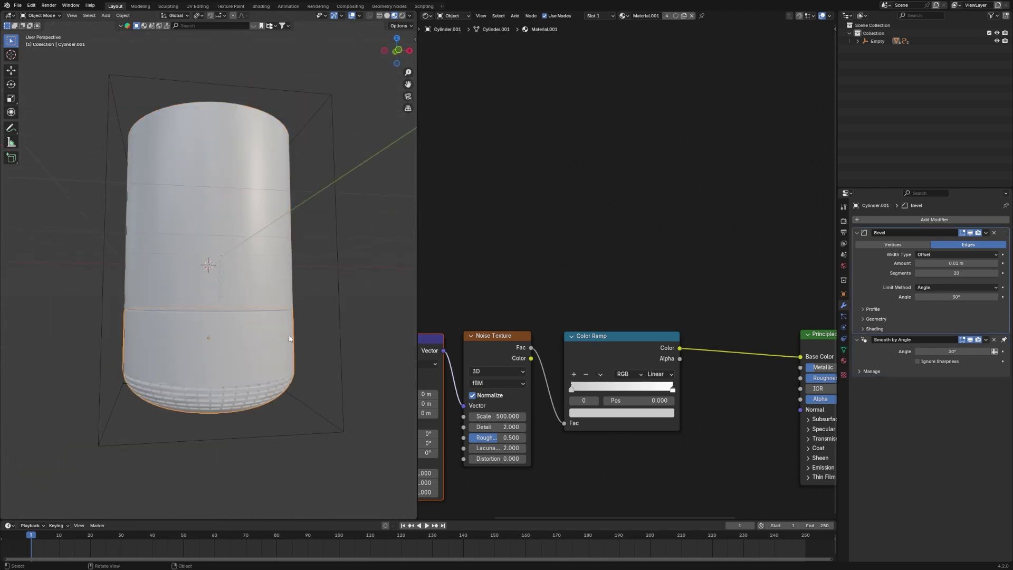
pyautogui.moveTo(289, 339); pyautogui.dragTo(263, 346, button='middle')
# - Create a new material for the small indicator icosphere above the front text and delete its Principled BSDF node
pyautogui.click(176, 289)
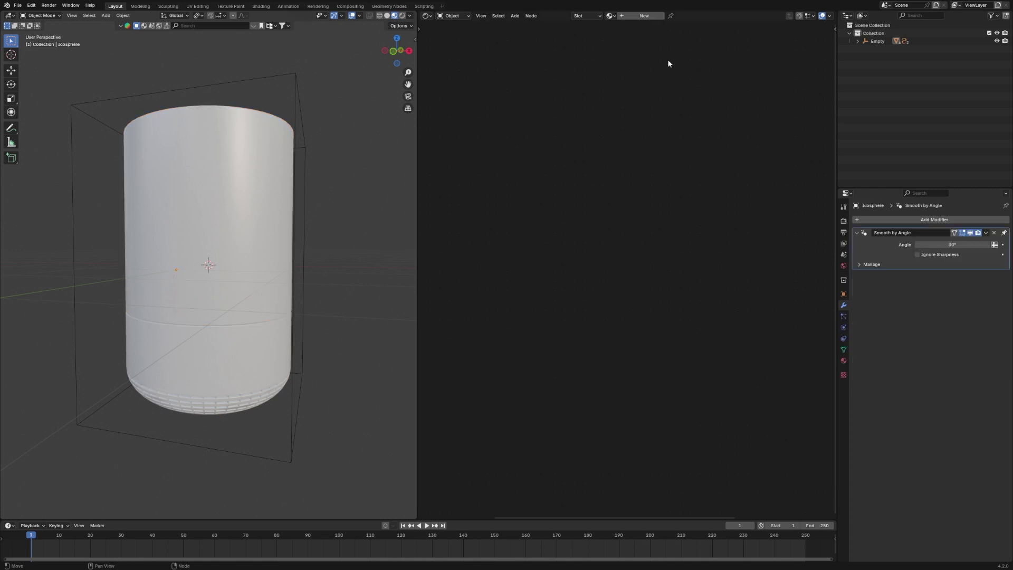
pyautogui.click(638, 17)
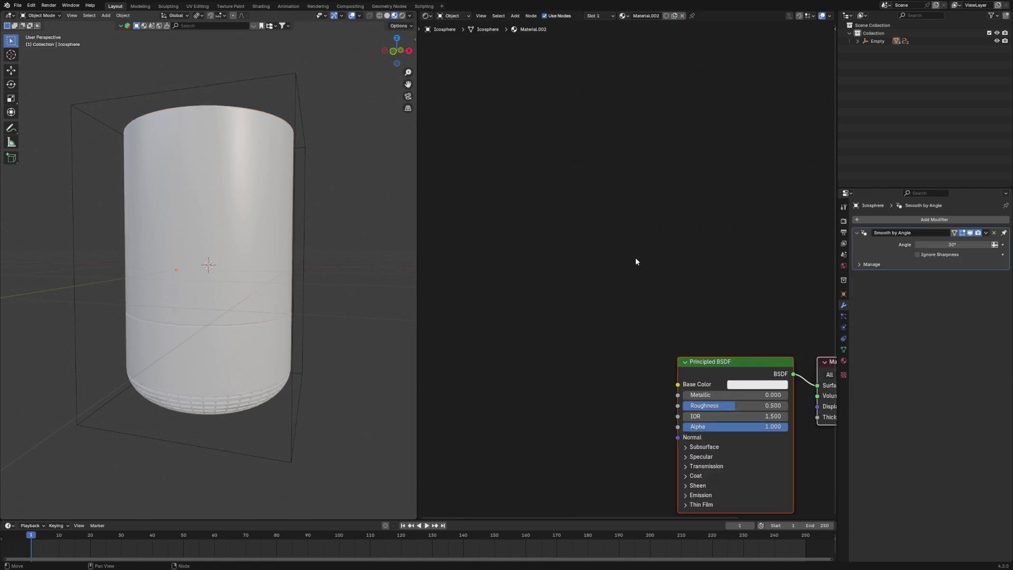
pyautogui.press('x')
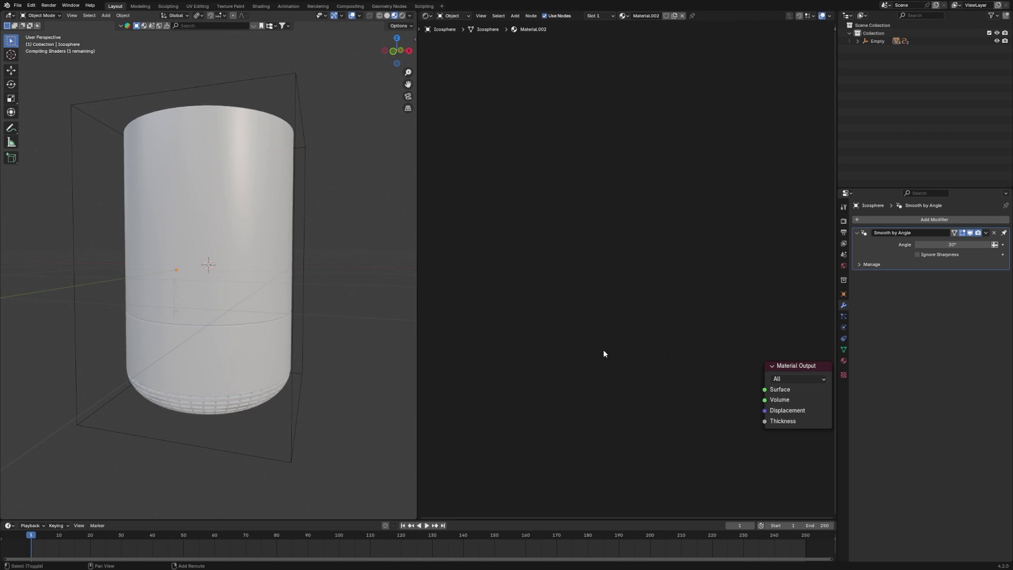
# - Add an Emission node to the icosphere's material and connect it to the Material Output's Surface input
pyautogui.hotkey('shift', 'a')
pyautogui.click(604, 351)
pyautogui.press('Escape')
pyautogui.hotkey('shift', 'a')
pyautogui.write('em')
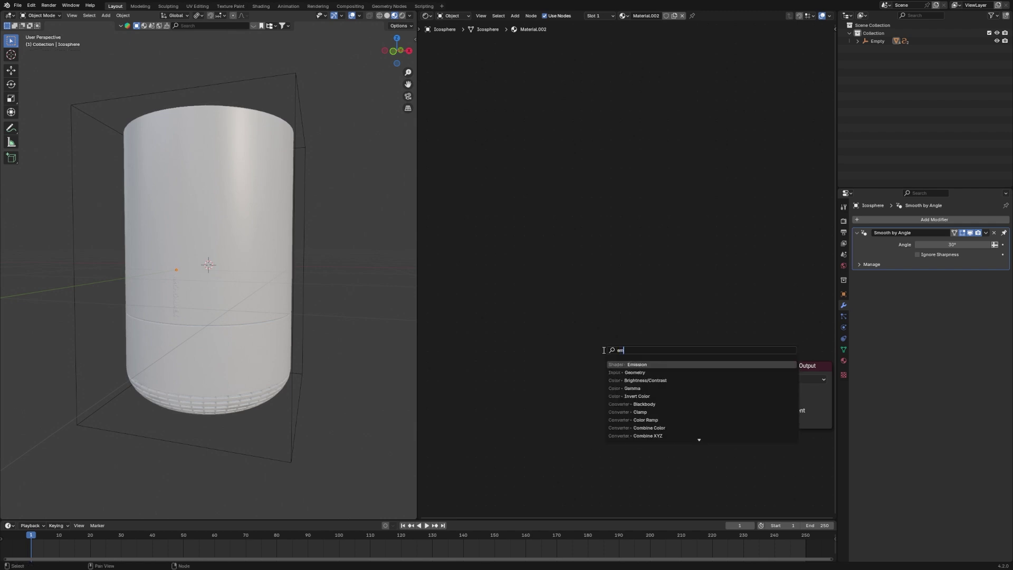
pyautogui.write('is')
pyautogui.press('Return')
pyautogui.click(602, 350)
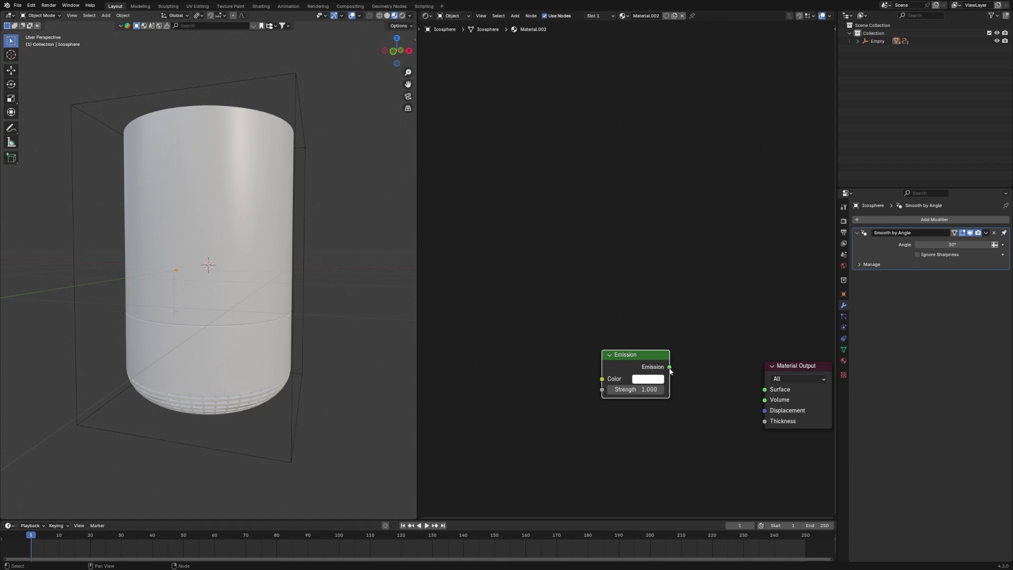
pyautogui.moveTo(670, 367); pyautogui.dragTo(764, 390)
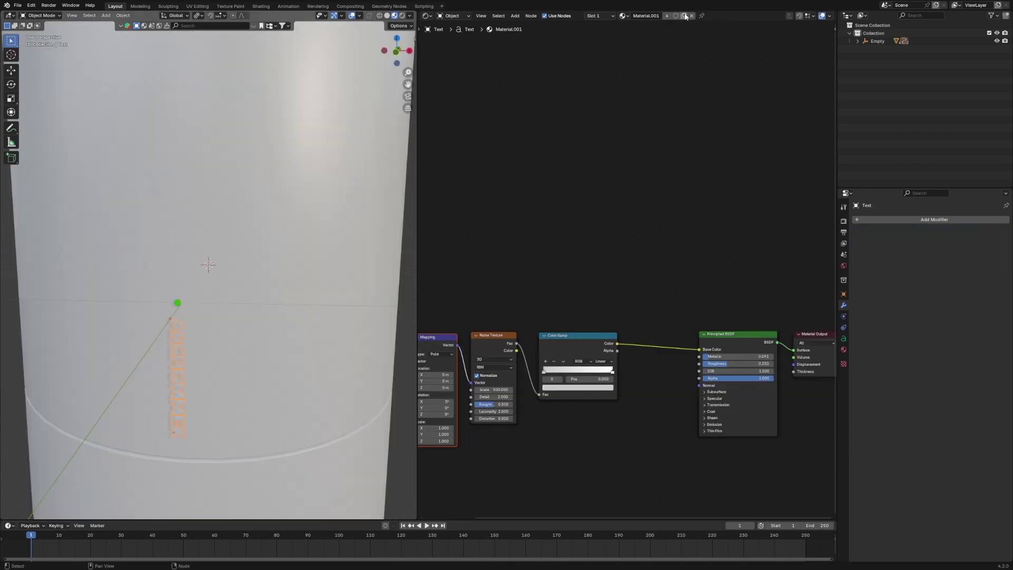
# - Make the front ARCHOMMEX text's material a single-user copy and darken its Color Ramp's first stop to dark grey
pyautogui.click(667, 15)
pyautogui.scroll(1, 663, 262)
pyautogui.scroll(1, 663, 262)
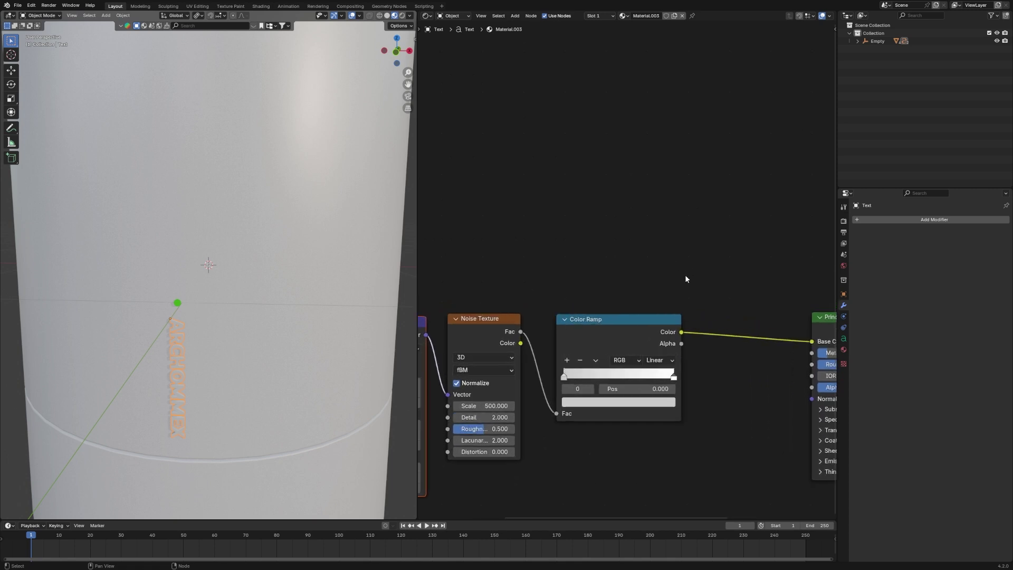
pyautogui.click(661, 402)
pyautogui.moveTo(670, 263); pyautogui.dragTo(667, 306)
pyautogui.click(668, 295)
pyautogui.click(702, 286)
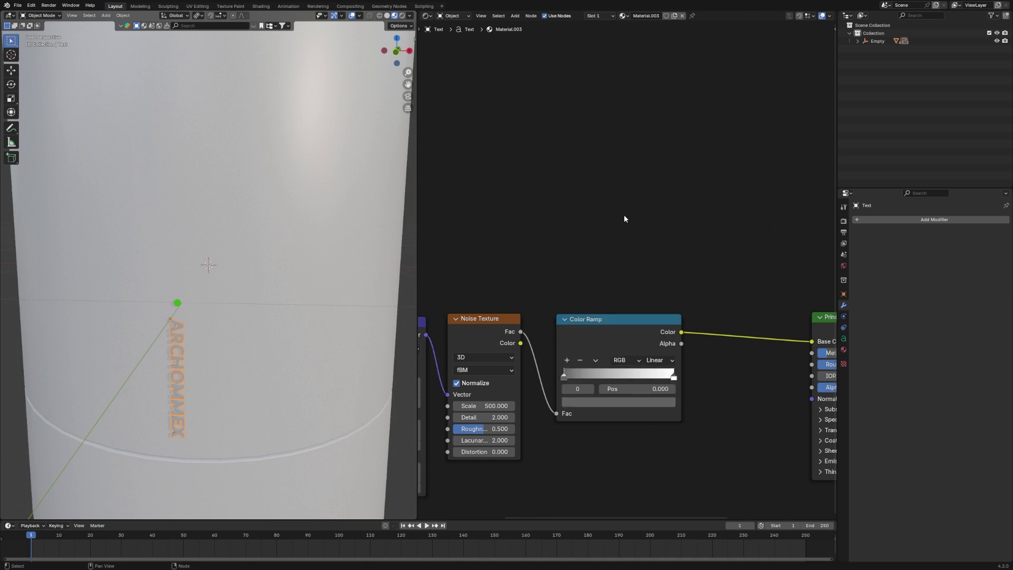
pyautogui.press('super')
pyautogui.press('super')
pyautogui.scroll(-2, 575, 223)
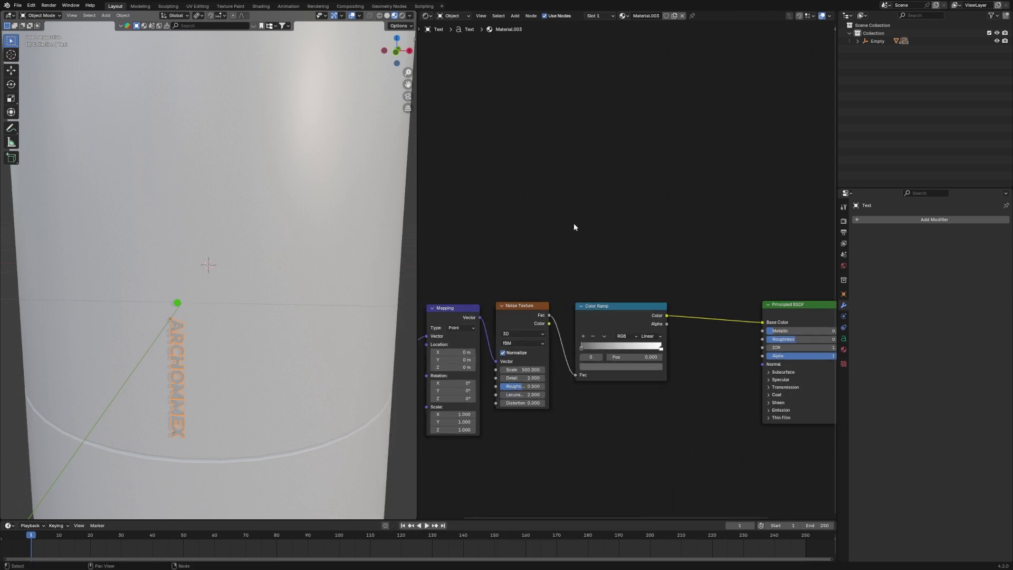
pyautogui.scroll(-5, 283, 294)
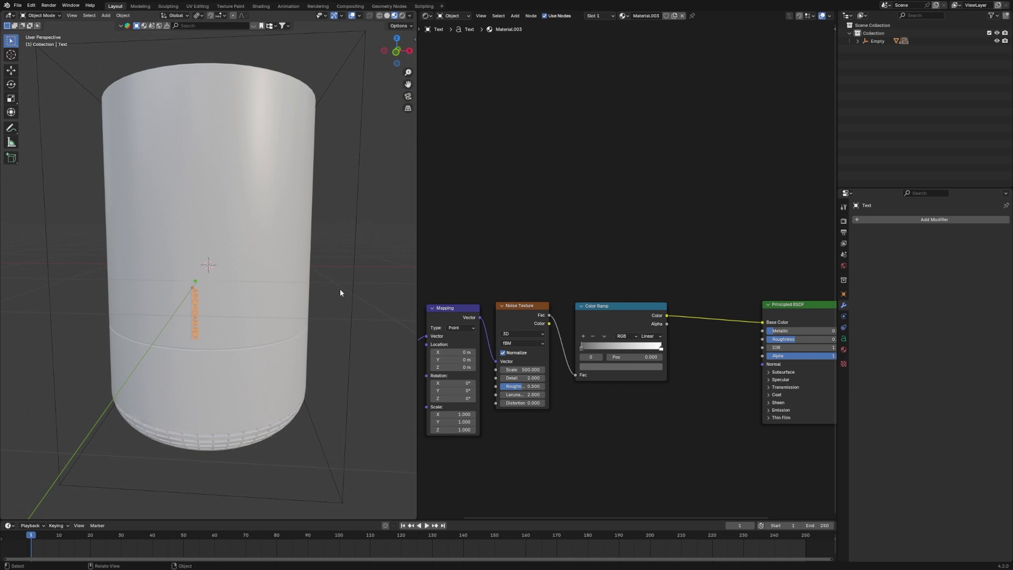
# - Change the indicator icosphere's Emission colour to red
pyautogui.moveTo(331, 293); pyautogui.dragTo(269, 285, button='middle')
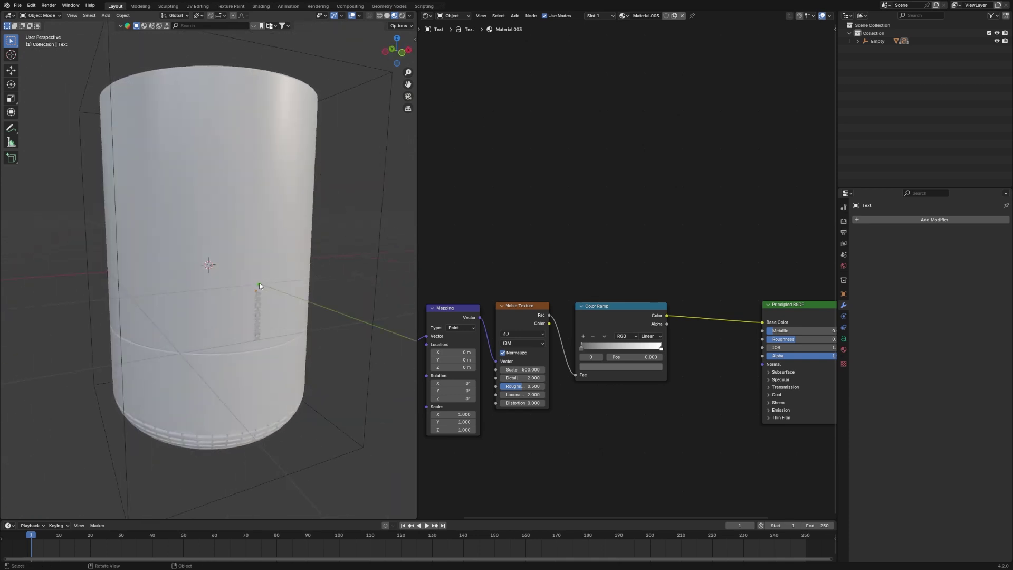
pyautogui.click(260, 285)
pyautogui.click(791, 316)
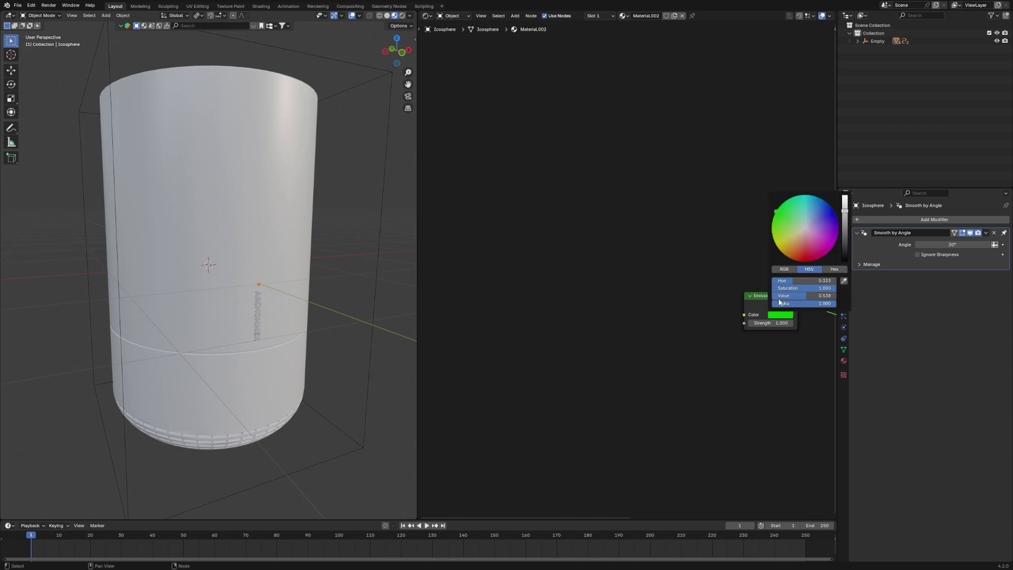
pyautogui.moveTo(803, 243); pyautogui.dragTo(804, 251)
pyautogui.click(799, 262)
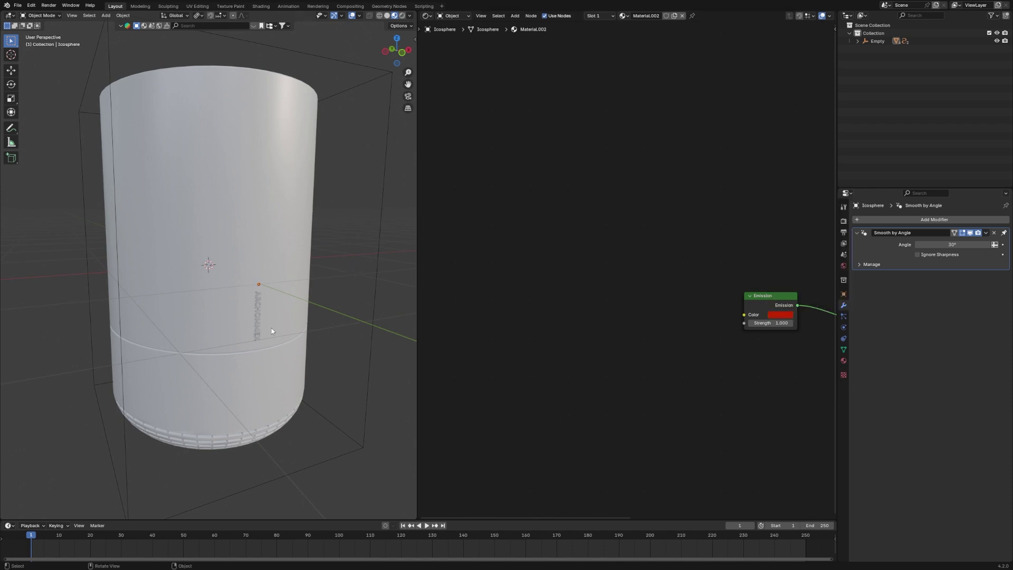
# - Show the humidifier in front view, frame the icosphere's shader nodes and save the file
pyautogui.press('KP_1')
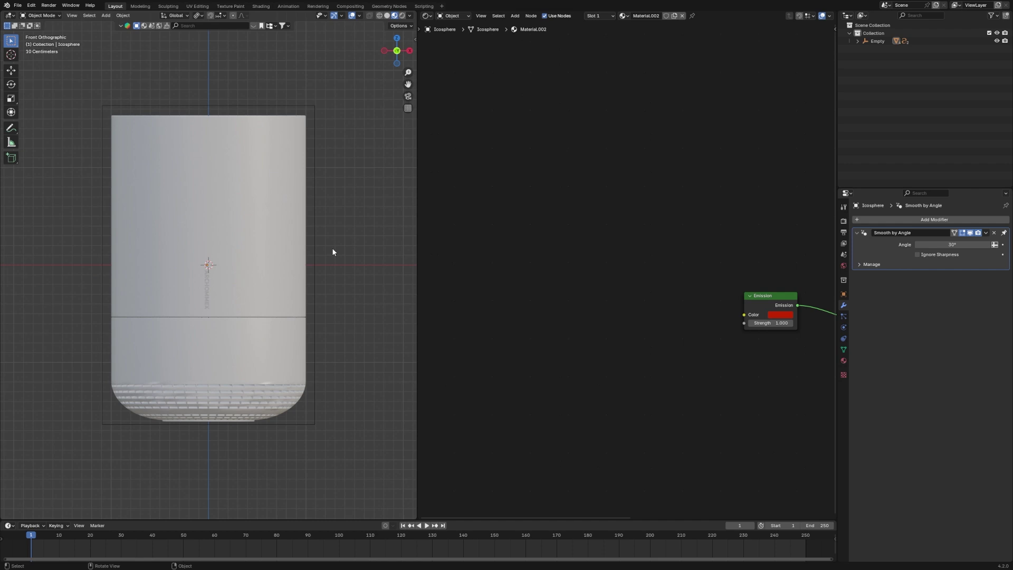
pyautogui.scroll(-1, 333, 252)
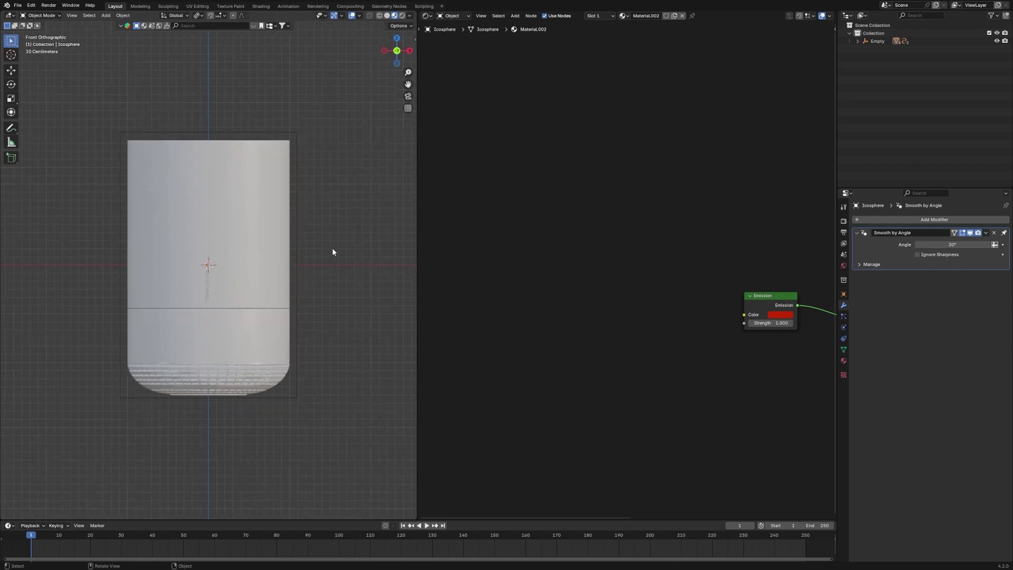
pyautogui.press('Home')
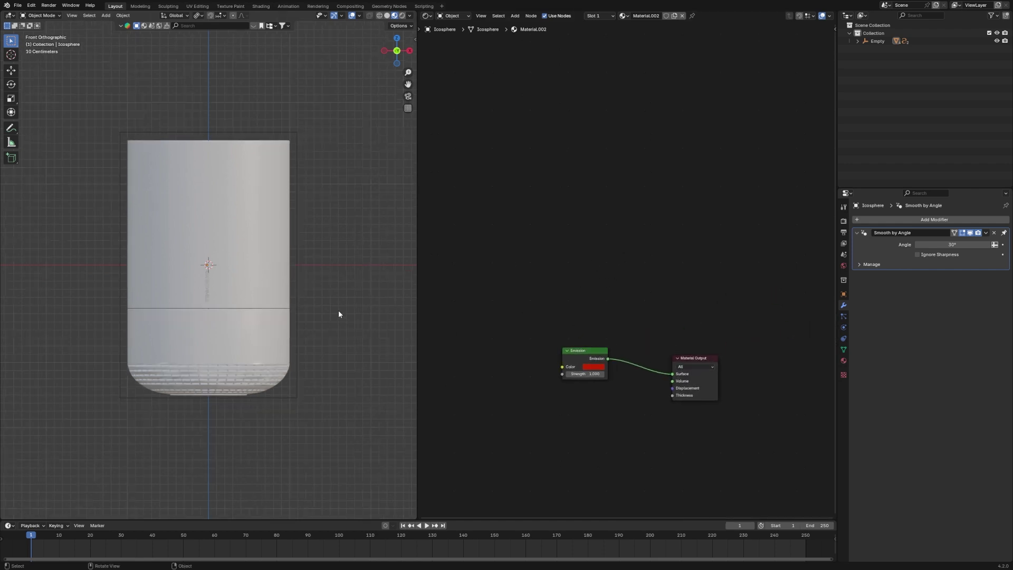
pyautogui.scroll(1, 338, 314)
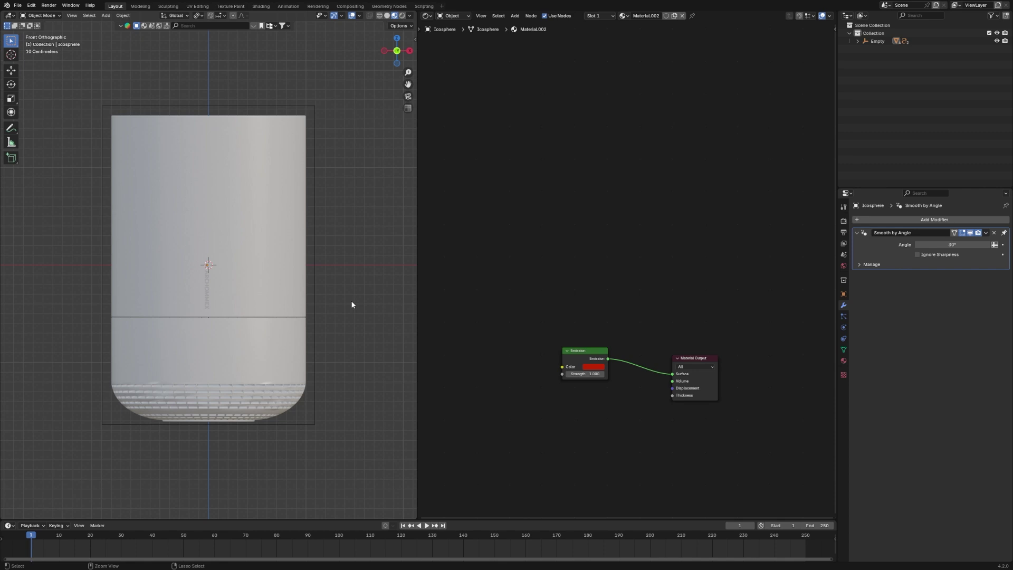
pyautogui.hotkey('ctrl', 's')
# - Open the choice of existing materials for the ARCHOMMEX text on the humidifier's underside
pyautogui.moveTo(352, 305); pyautogui.dragTo(259, 313, button='middle')
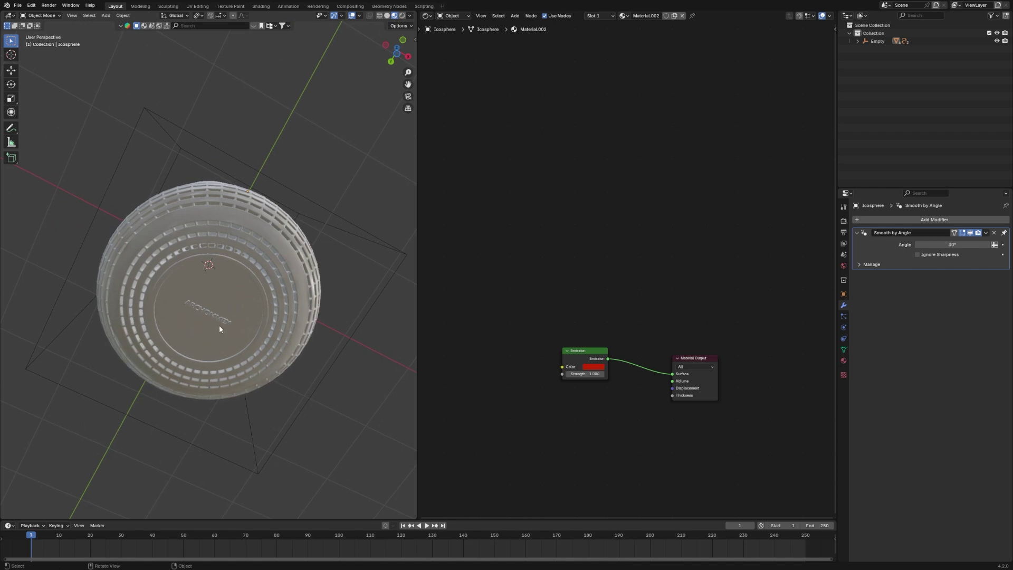
pyautogui.click(224, 320)
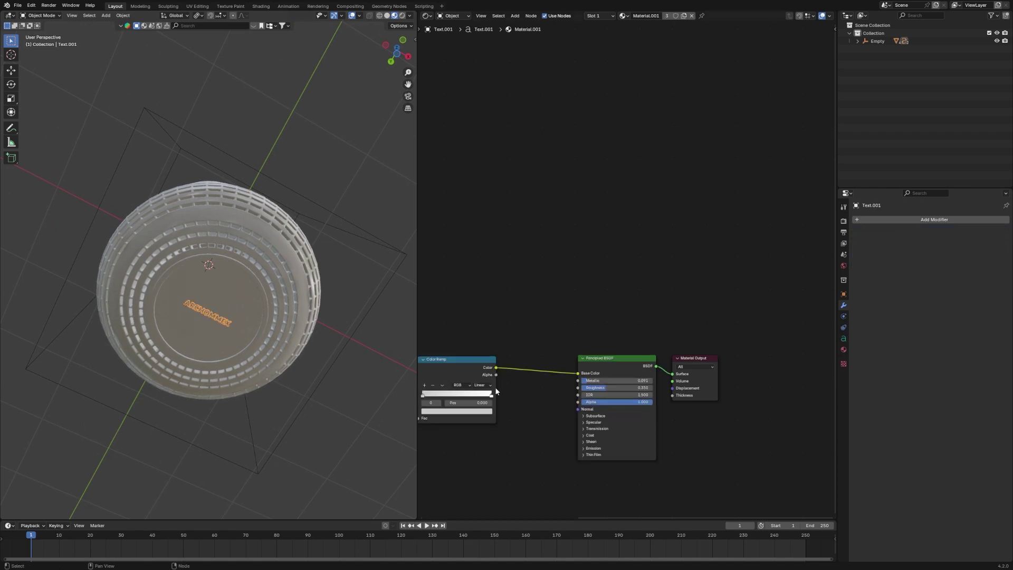
pyautogui.click(624, 16)
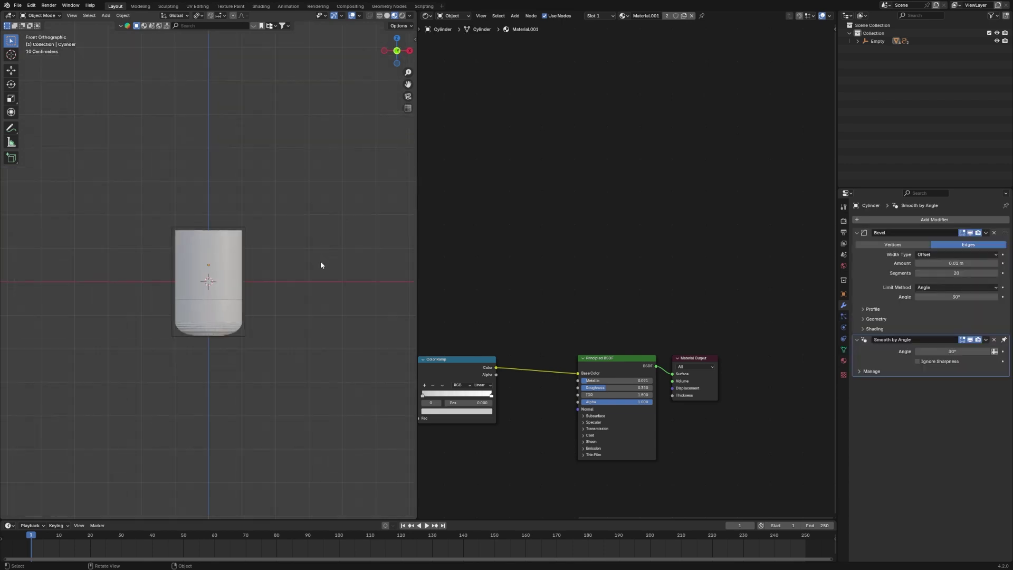
pyautogui.scroll(3, 321, 262)
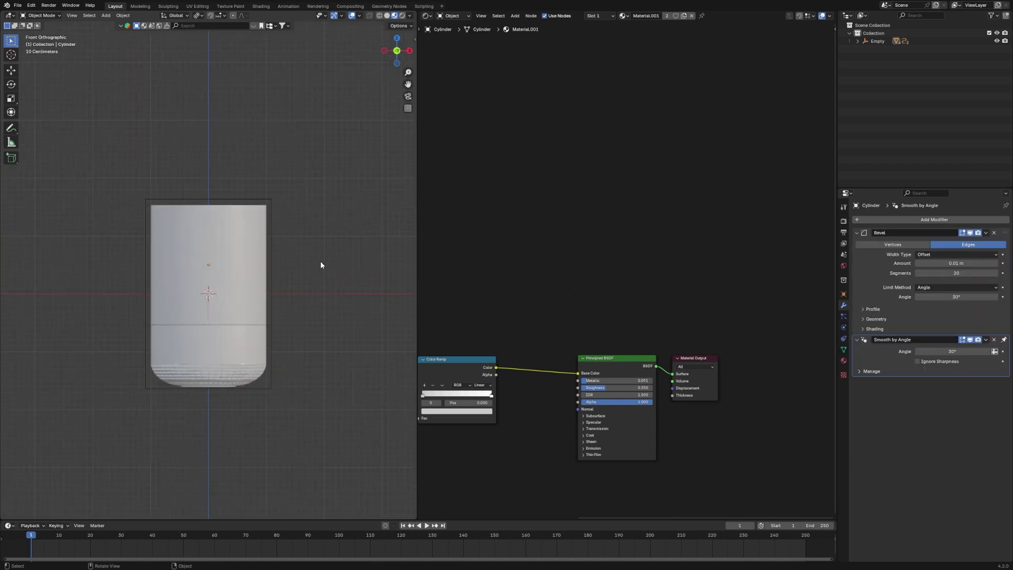